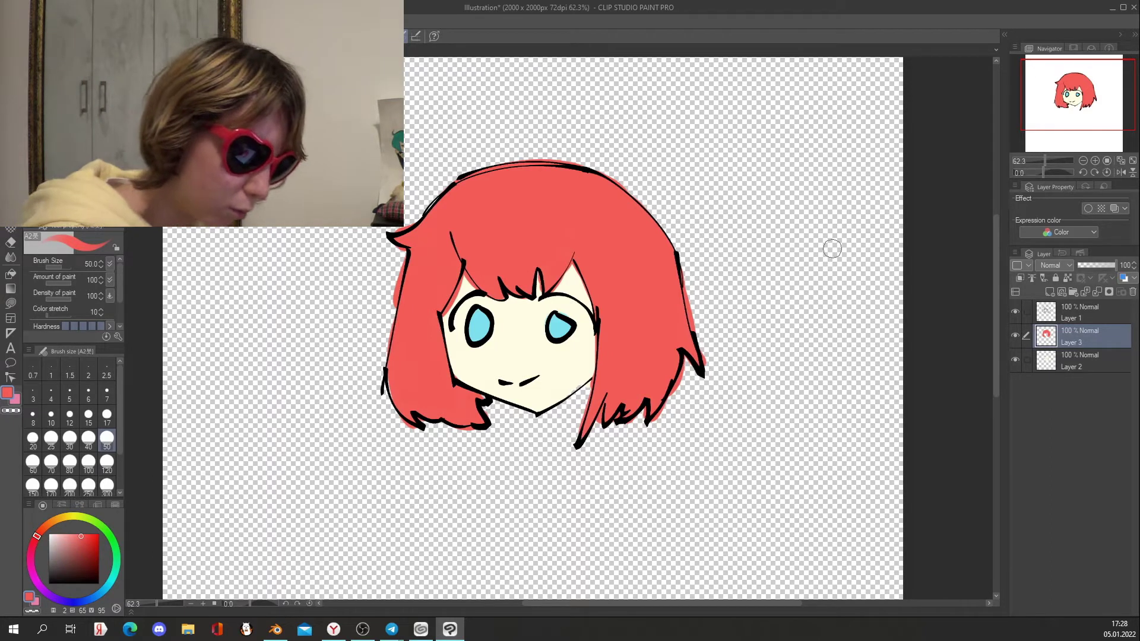
Lock the hair layer's transparent pixels and apply a cream-to-transparent circular gradient centred on the face to lighten the surrounding hair
alt+click(523, 347)
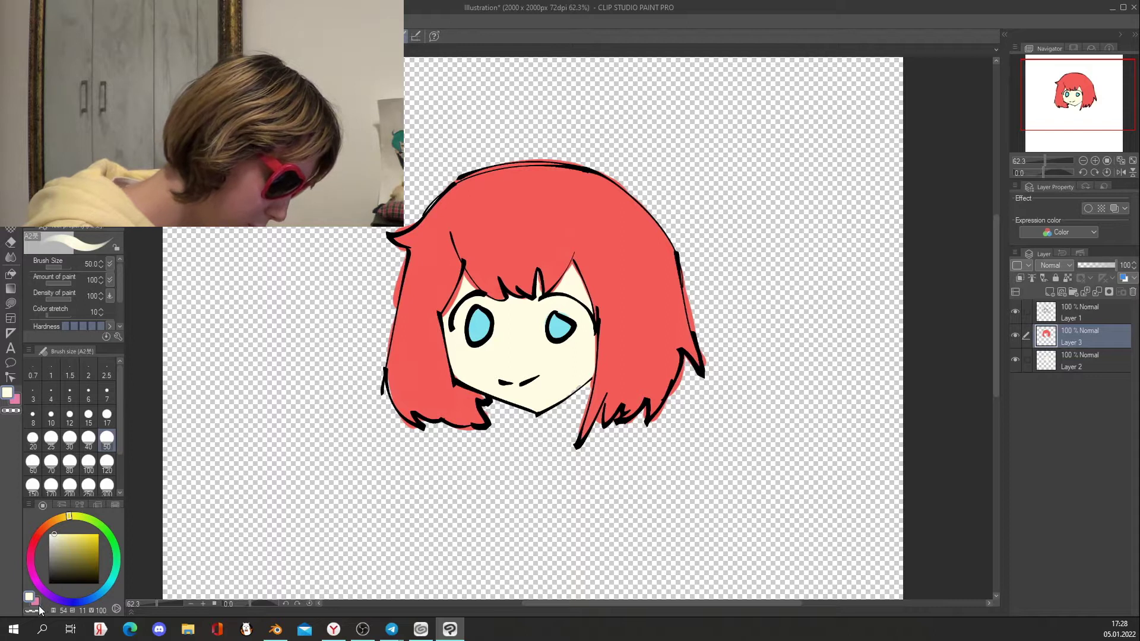
alt+click(523, 207)
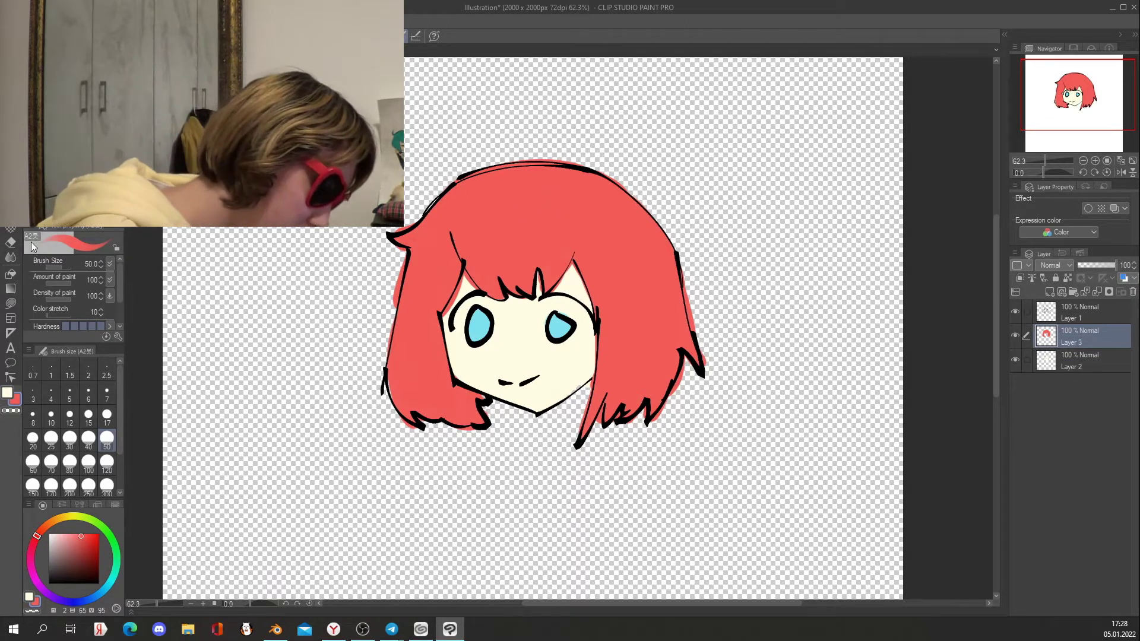
click(13, 288)
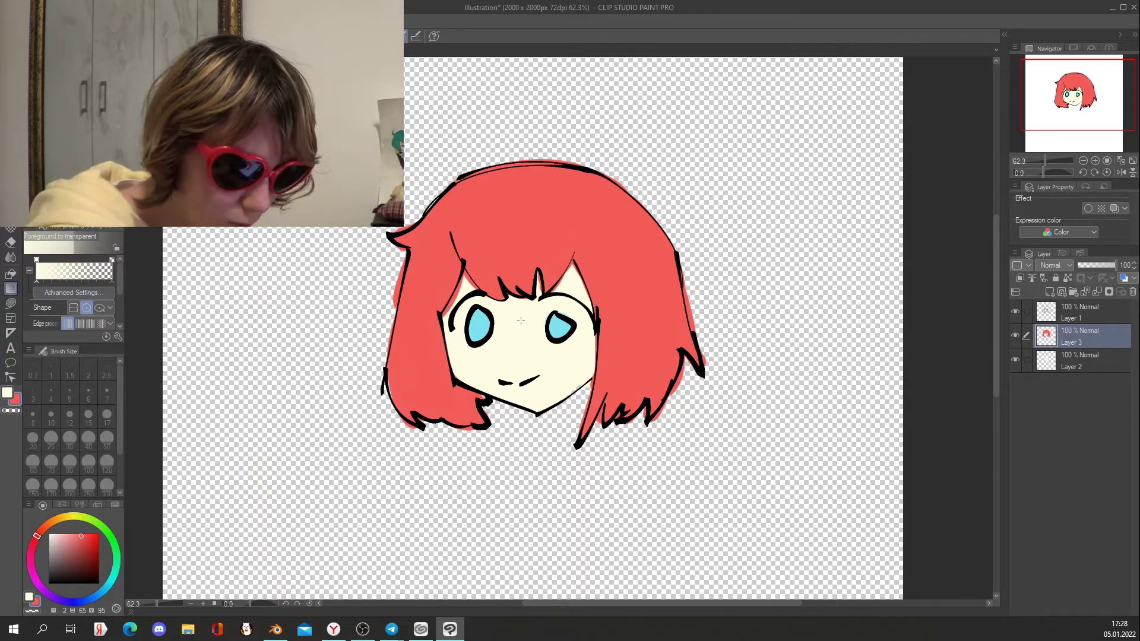
click(1068, 278)
drag(517, 324, 571, 378)
key(ctrl+z)
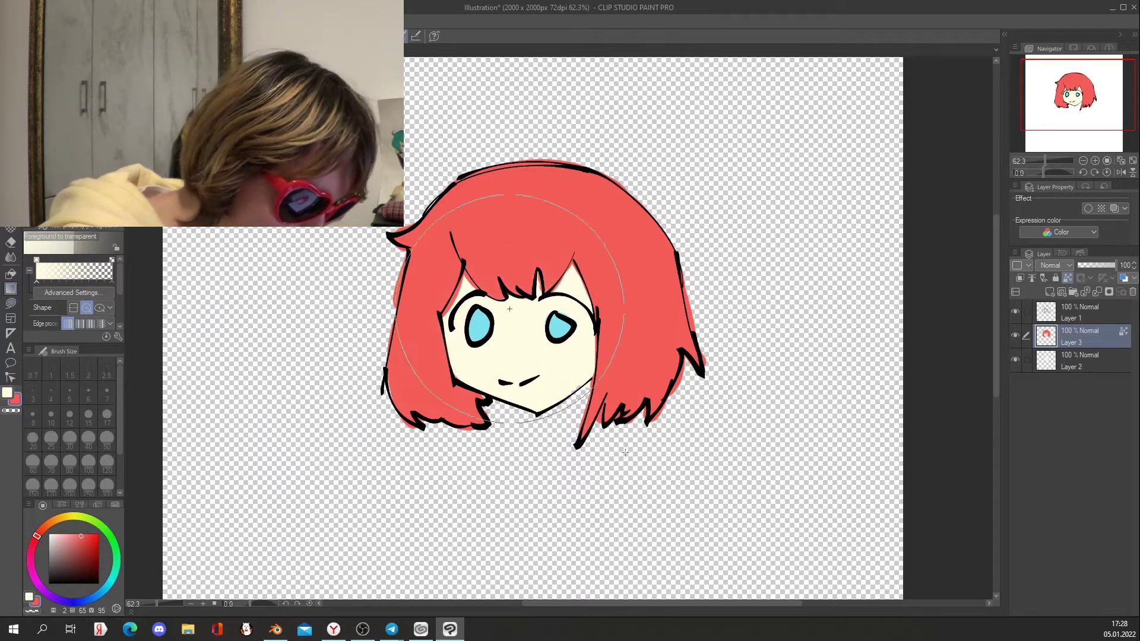
drag(510, 312, 615, 418)
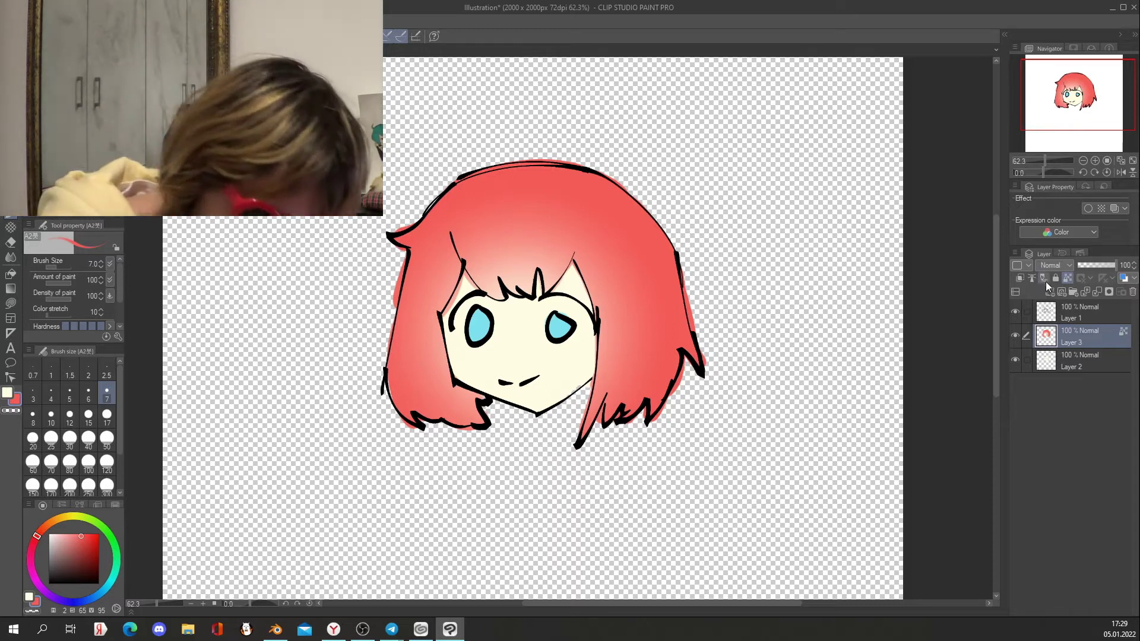
Add a new raster layer above the hair layer and set its blending mode to Hard light
click(1064, 291)
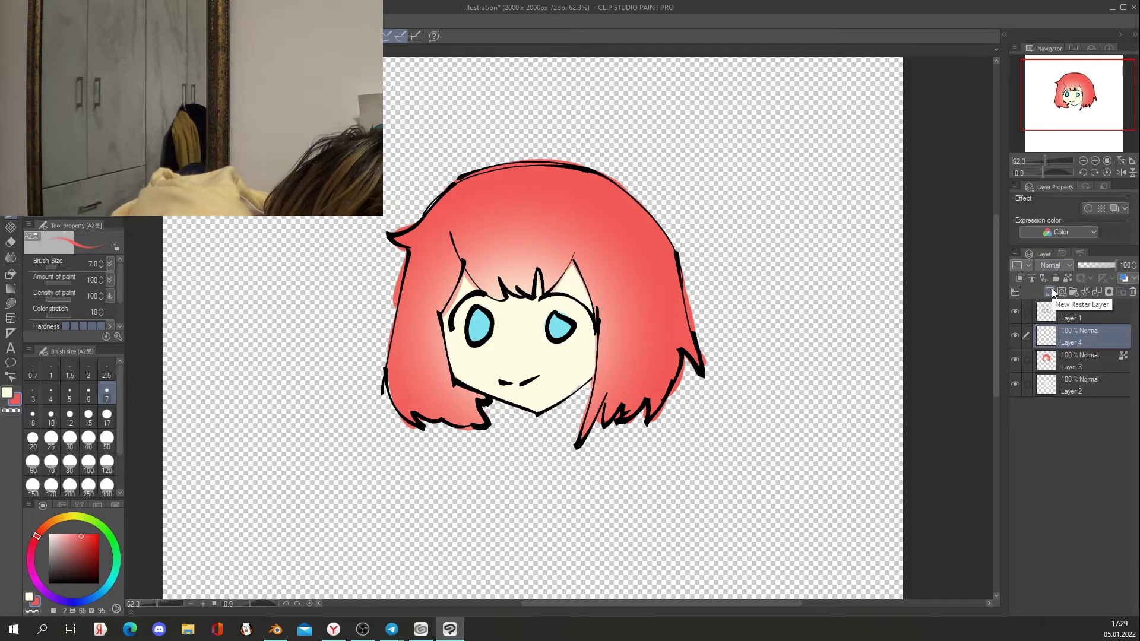
click(1067, 265)
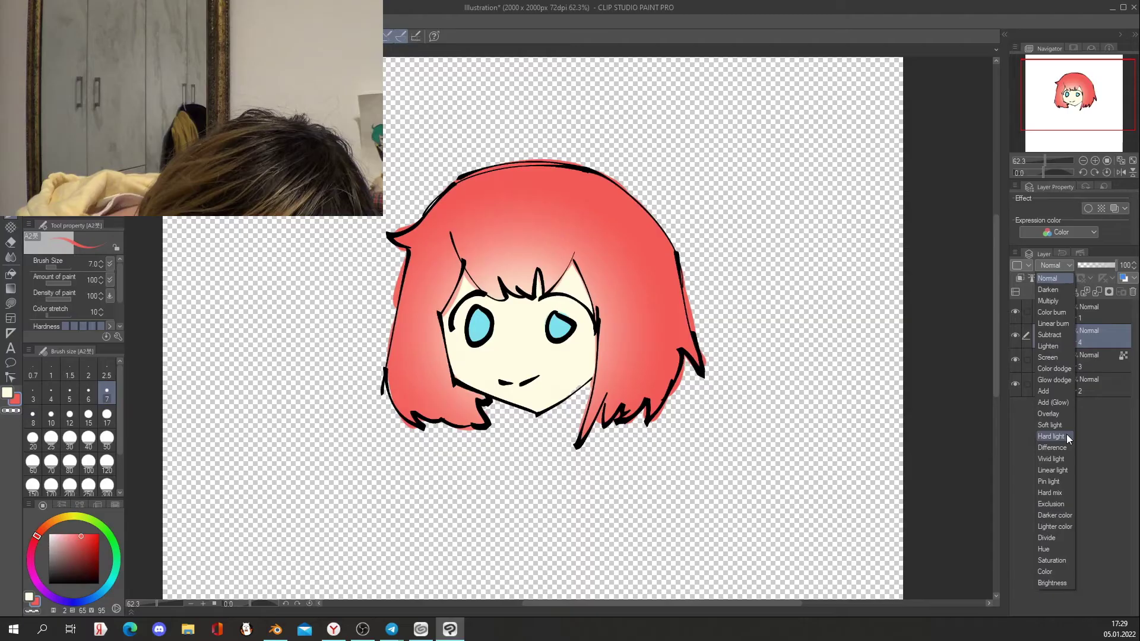
click(1063, 438)
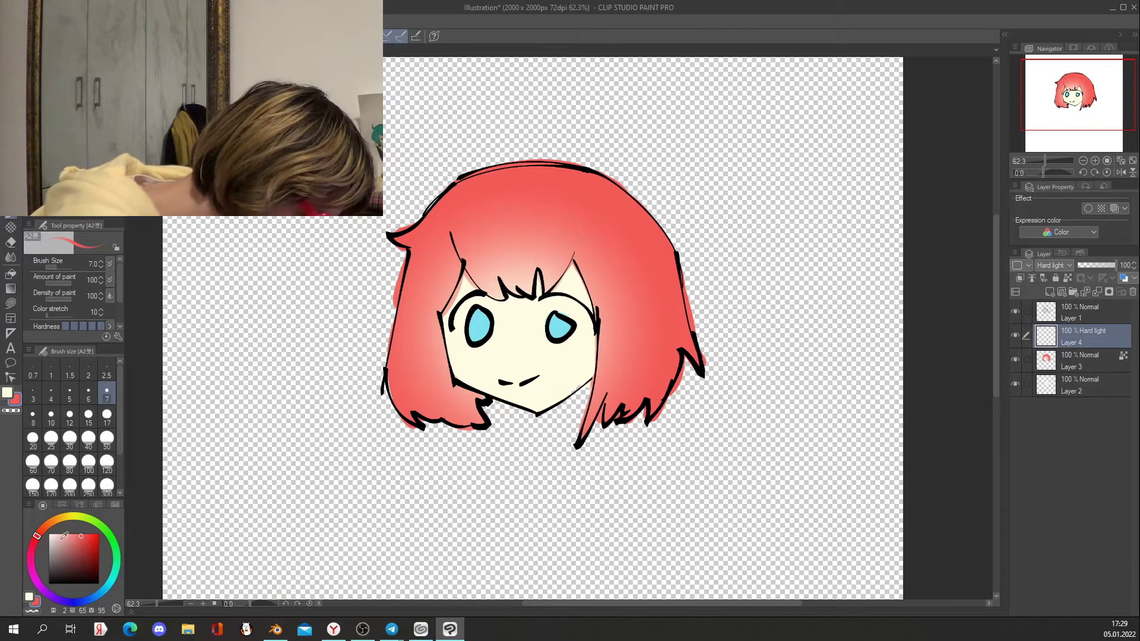
scroll(499, 257, up, 4)
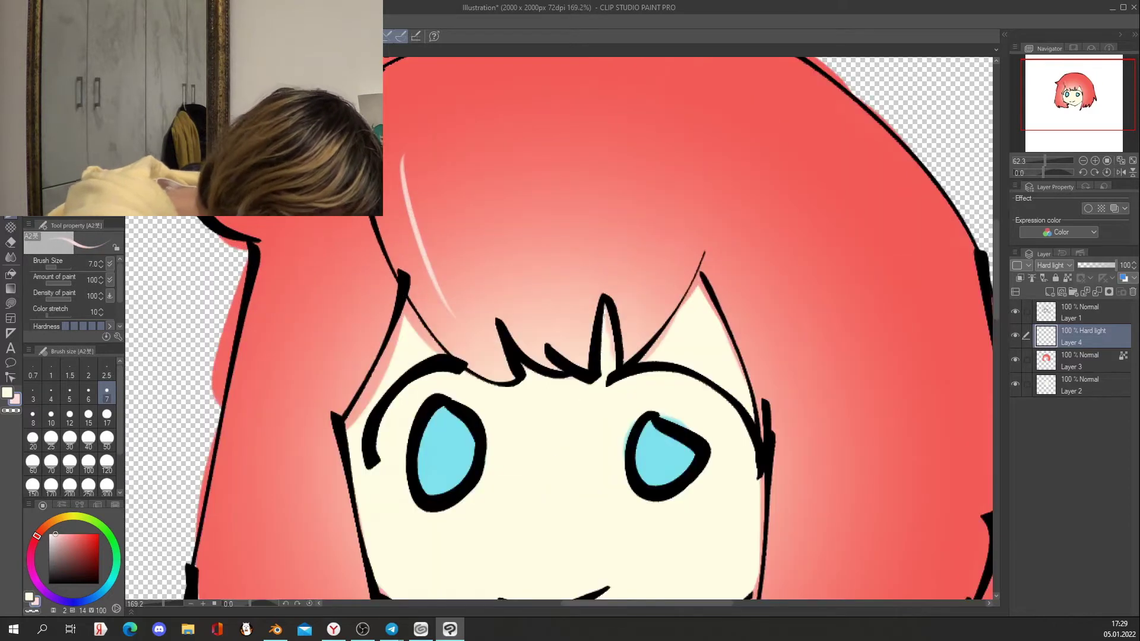
drag(603, 262, 528, 262)
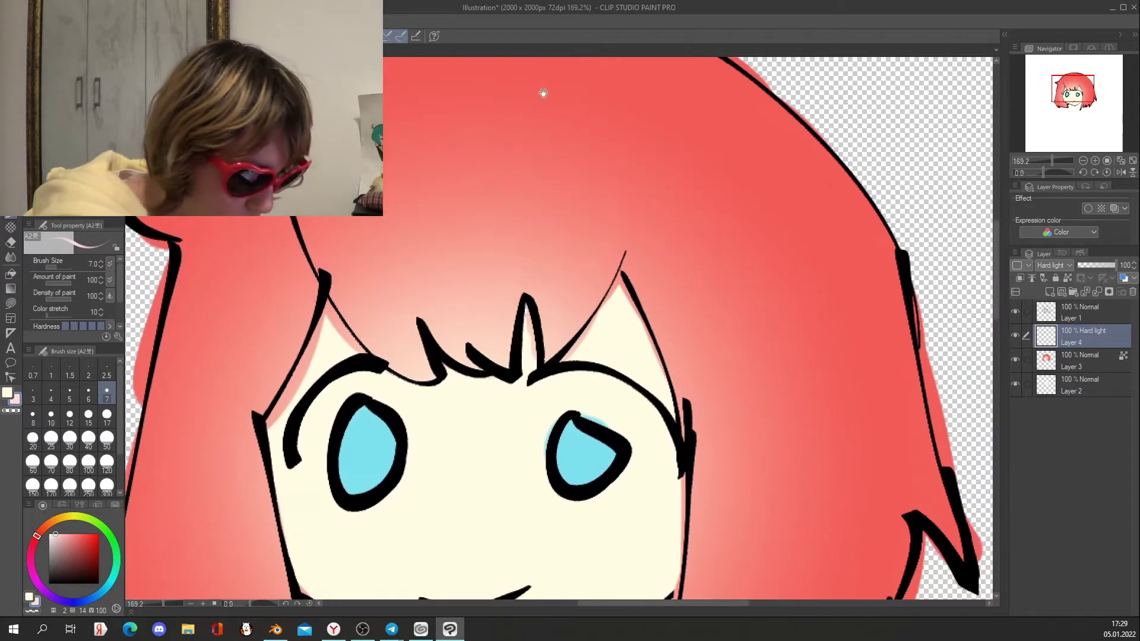
drag(934, 420, 924, 458)
mouse_move(286, 208)
mouse_down()
mouse_move(311, 308)
mouse_move(307, 252)
mouse_move(327, 315)
mouse_move(354, 311)
mouse_up()
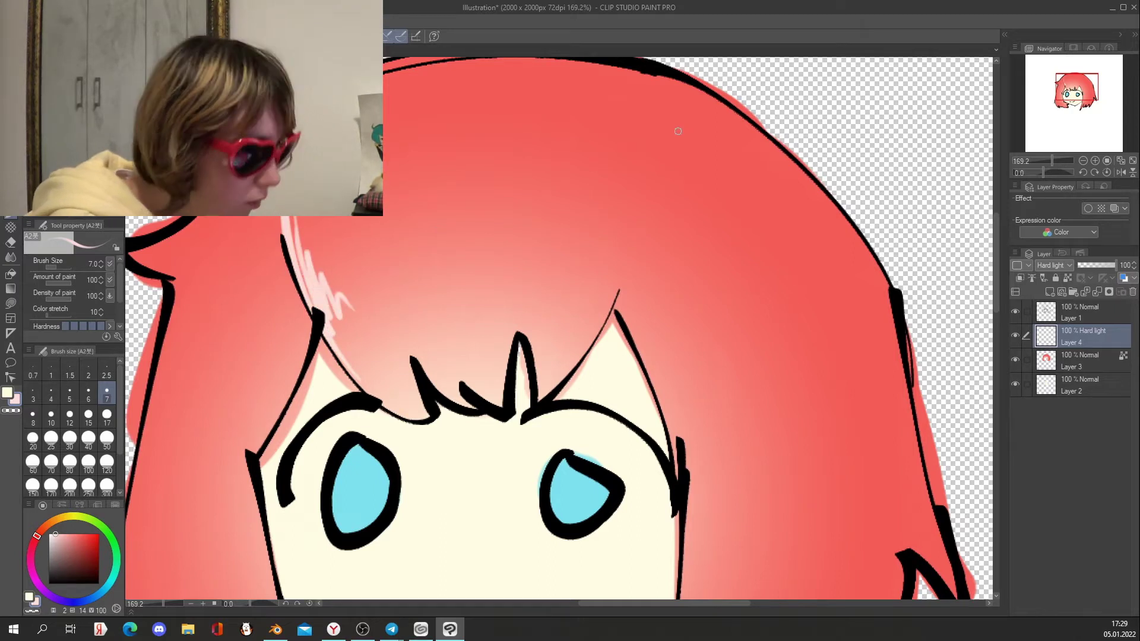
key(ctrl+z)
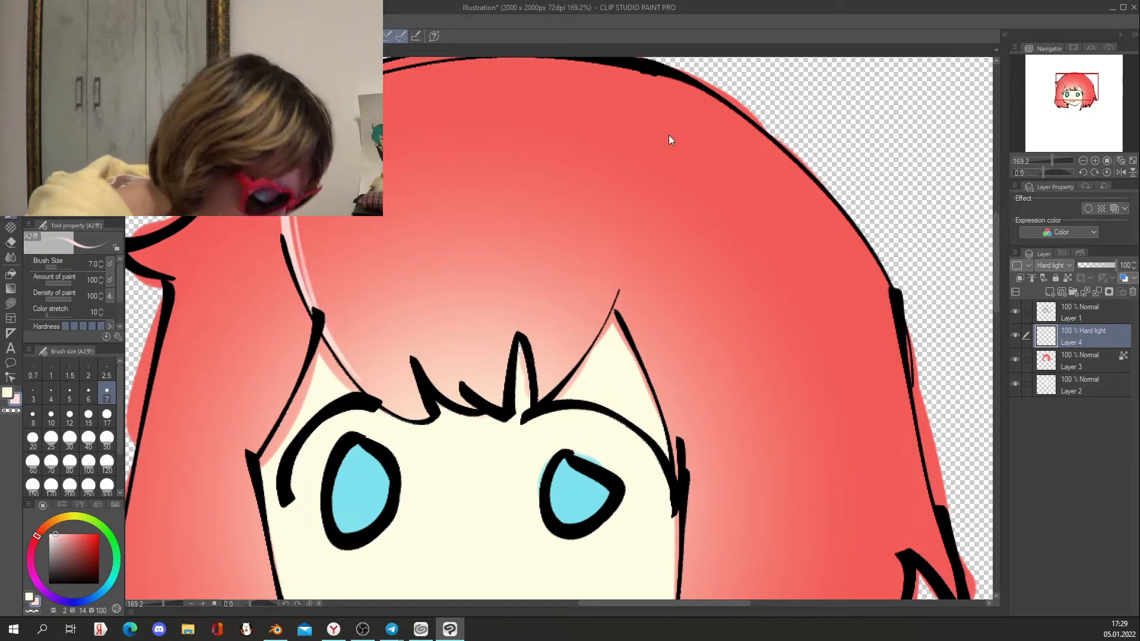
key(ctrl+z)
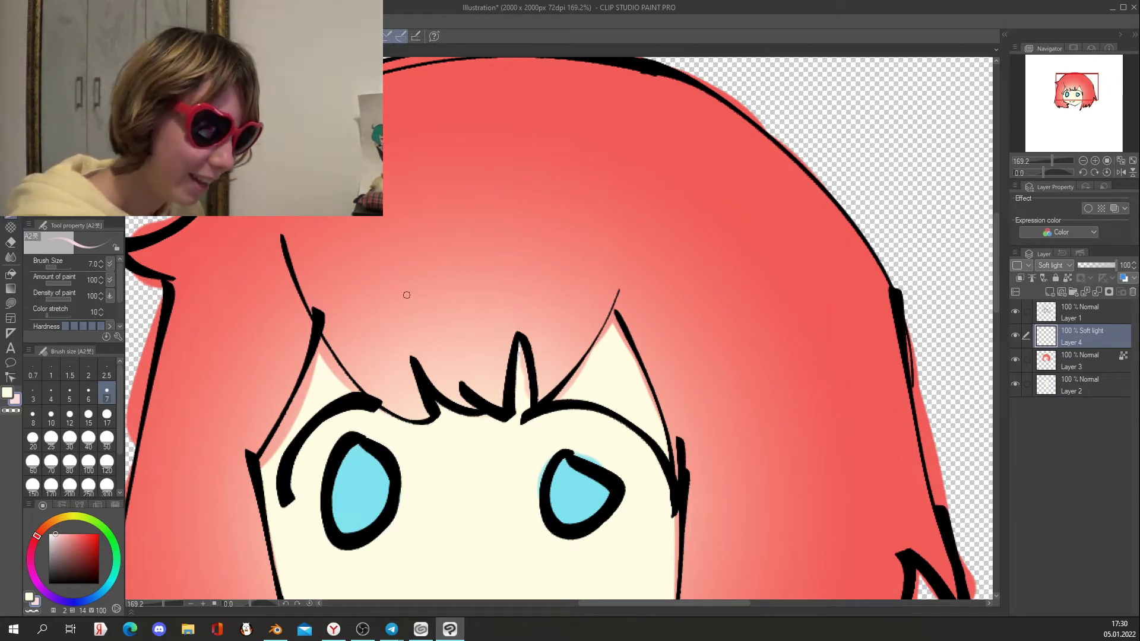
With the highlight layer set to Soft light, paint pale vertical strands and a jagged horizontal shine band across the fringe and side hair
mouse_move(281, 218)
mouse_down()
mouse_move(335, 344)
mouse_move(326, 312)
mouse_up()
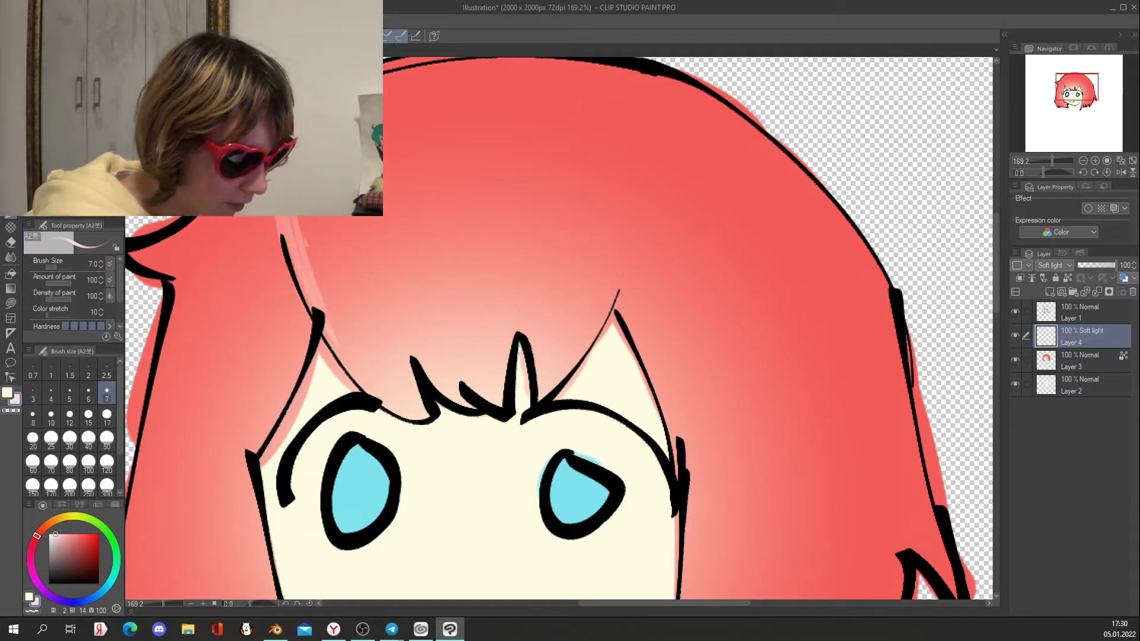
drag(306, 249, 327, 297)
drag(316, 253, 337, 298)
key(ctrl+z)
mouse_move(295, 223)
mouse_down()
mouse_move(324, 293)
mouse_move(336, 275)
mouse_up()
mouse_move(353, 217)
mouse_down()
mouse_move(335, 294)
mouse_move(350, 328)
mouse_up()
drag(389, 217, 354, 353)
drag(362, 252, 350, 288)
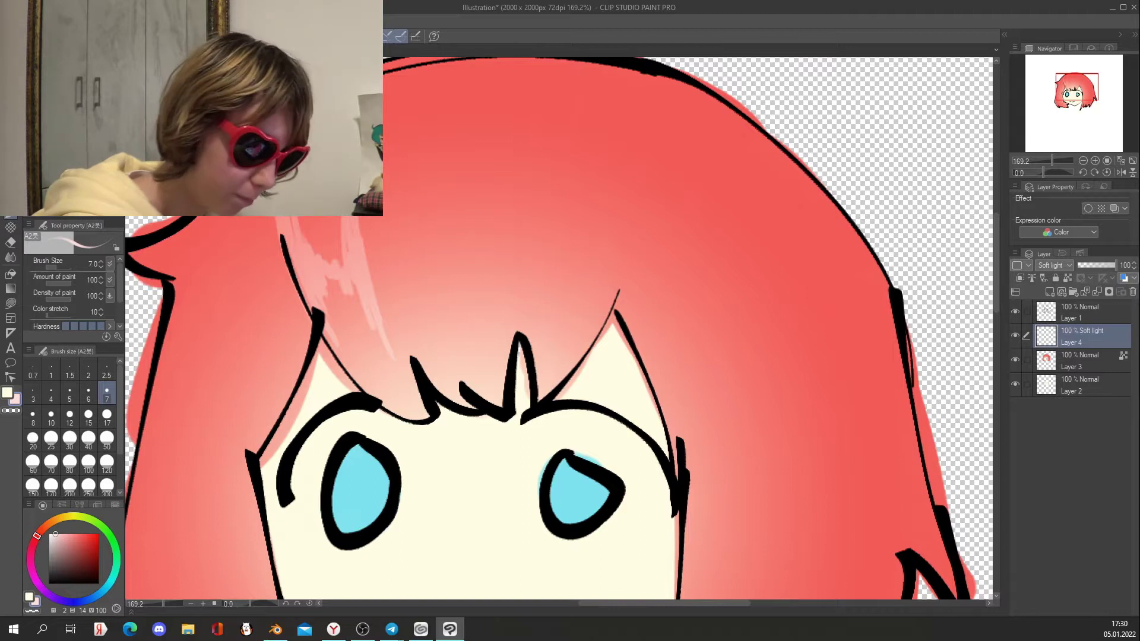
mouse_move(361, 228)
mouse_down()
mouse_move(391, 256)
mouse_move(415, 314)
mouse_up()
drag(405, 146, 413, 273)
mouse_move(443, 256)
mouse_down()
mouse_move(418, 354)
mouse_move(419, 312)
mouse_up()
mouse_move(438, 266)
mouse_down()
mouse_move(423, 291)
mouse_move(492, 303)
mouse_up()
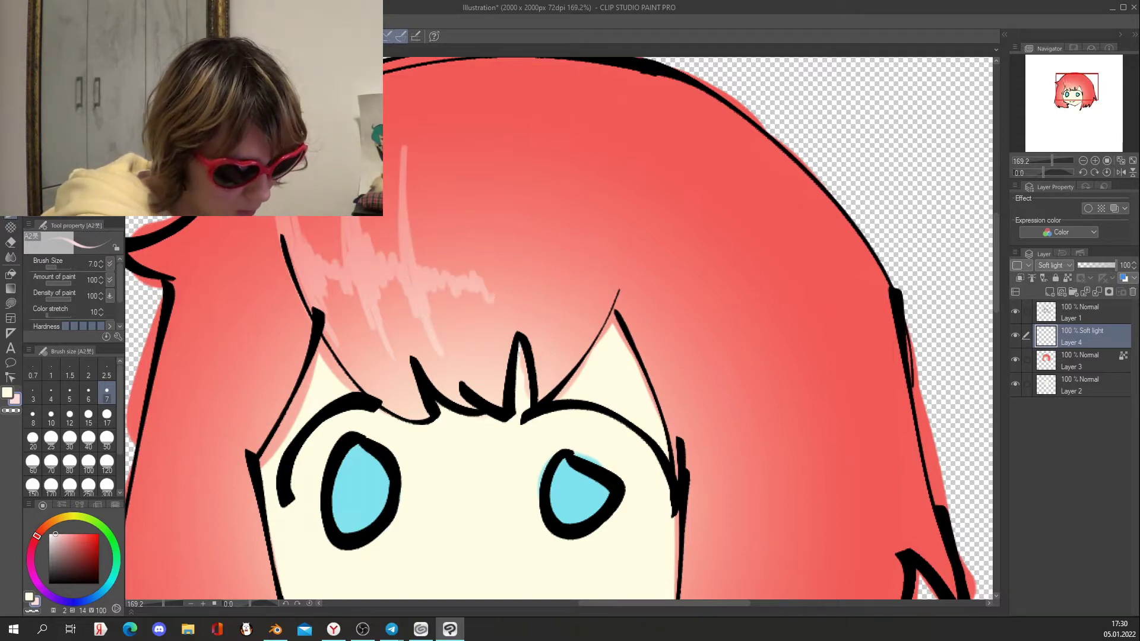
drag(502, 111, 514, 345)
drag(494, 137, 507, 327)
drag(505, 277, 488, 309)
drag(505, 238, 500, 319)
drag(481, 167, 509, 291)
drag(716, 345, 682, 233)
key(ctrl+z)
mouse_move(561, 92)
mouse_down()
mouse_move(548, 323)
mouse_move(577, 227)
mouse_up()
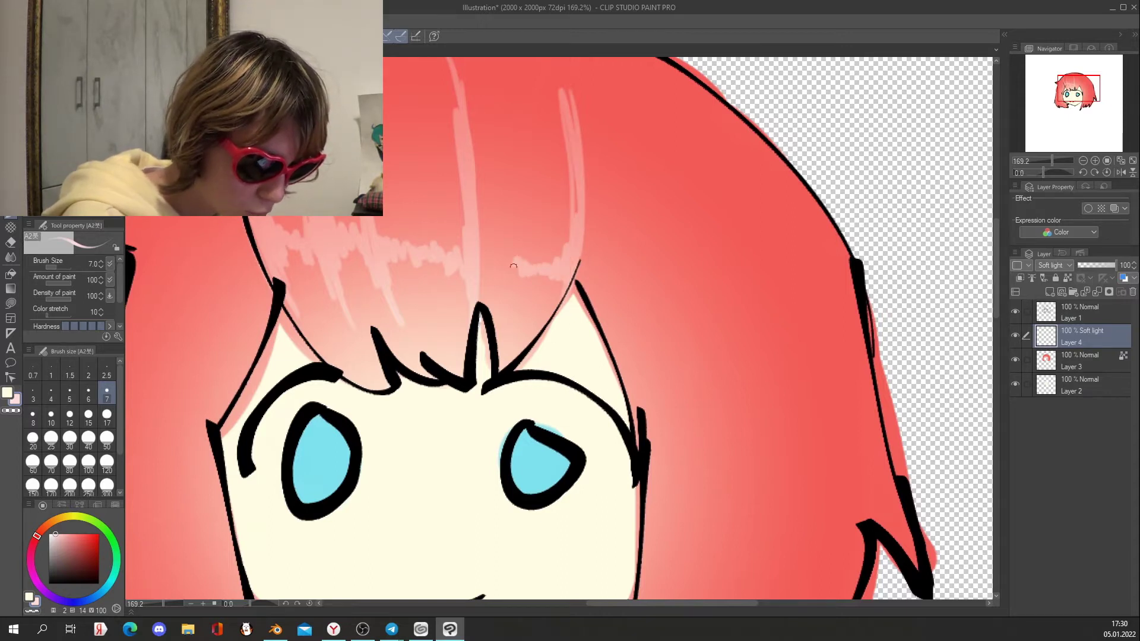
drag(480, 247, 477, 275)
mouse_move(582, 362)
mouse_down()
mouse_move(620, 371)
mouse_move(732, 437)
mouse_up()
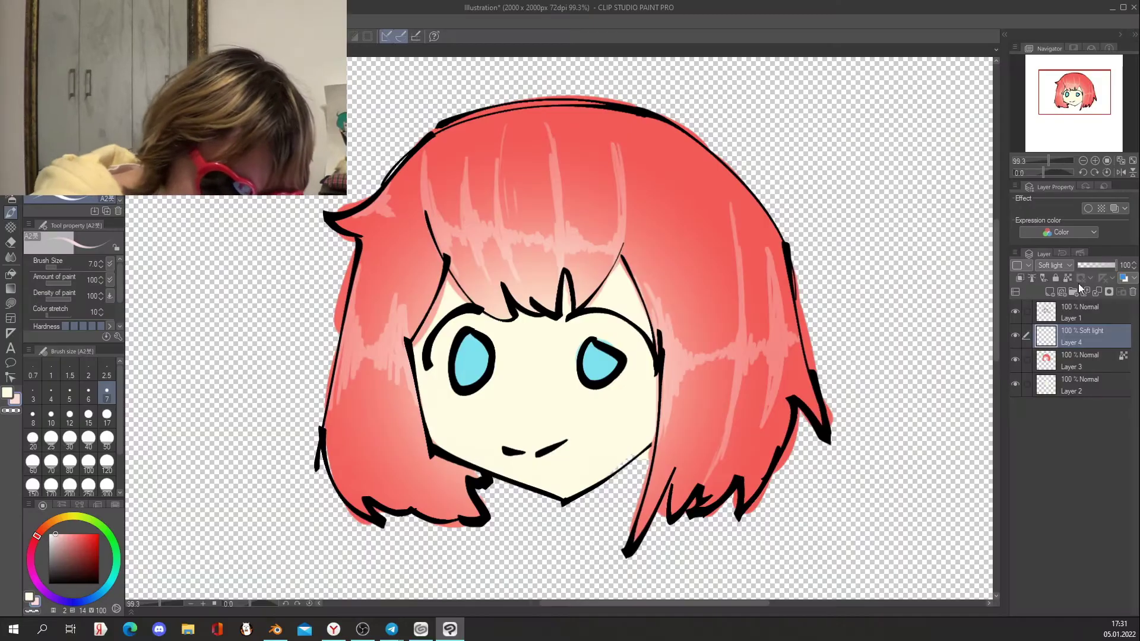
Add another raster layer above the Soft light highlights, choose a pale warm yellow, and set the layer's blending mode to Add
click(1051, 291)
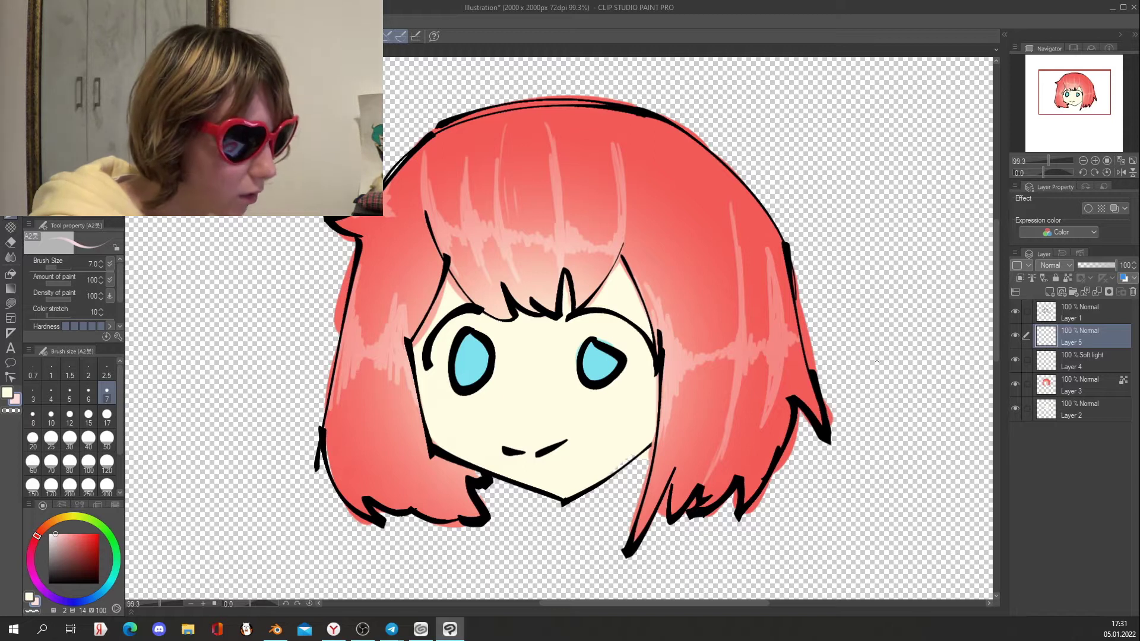
drag(877, 361, 864, 410)
click(66, 516)
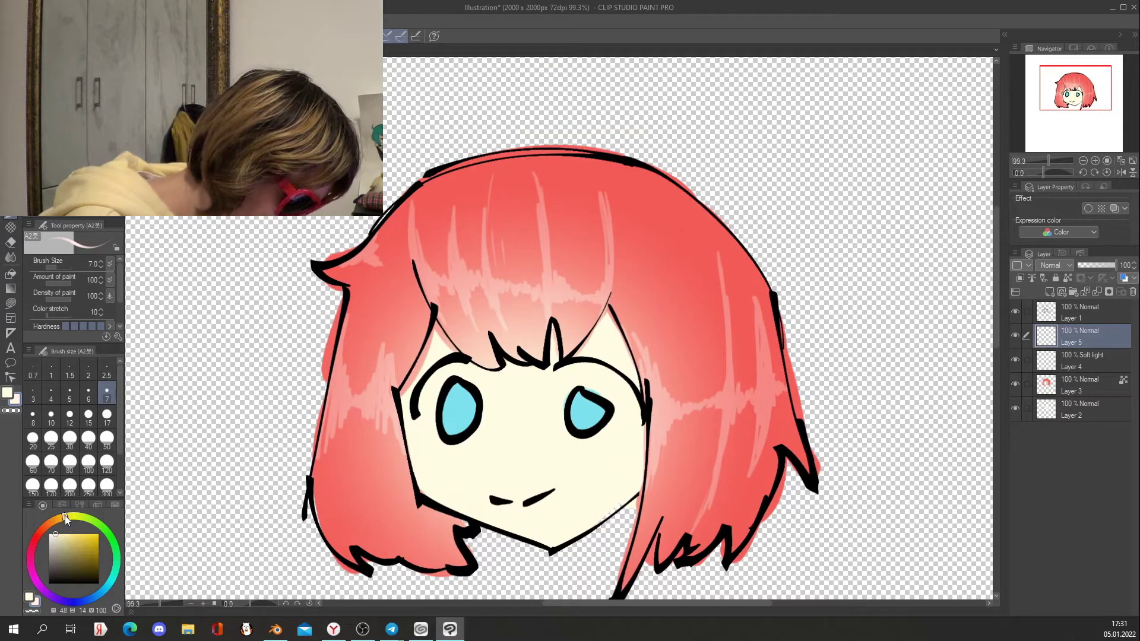
click(63, 535)
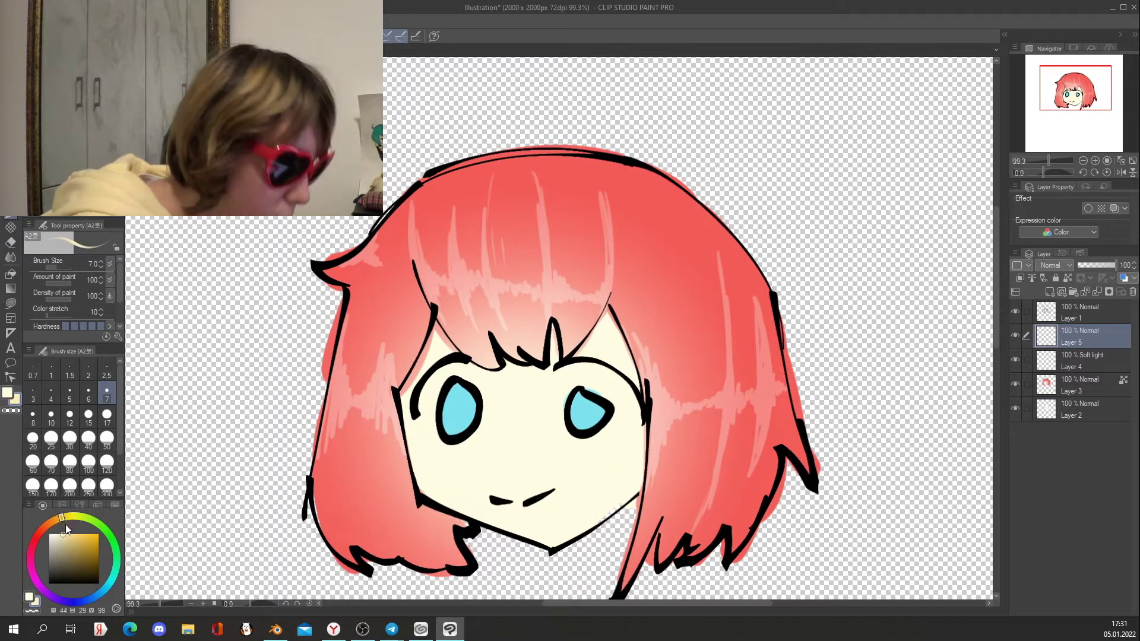
drag(435, 208, 588, 178)
key(ctrl+z)
click(1058, 266)
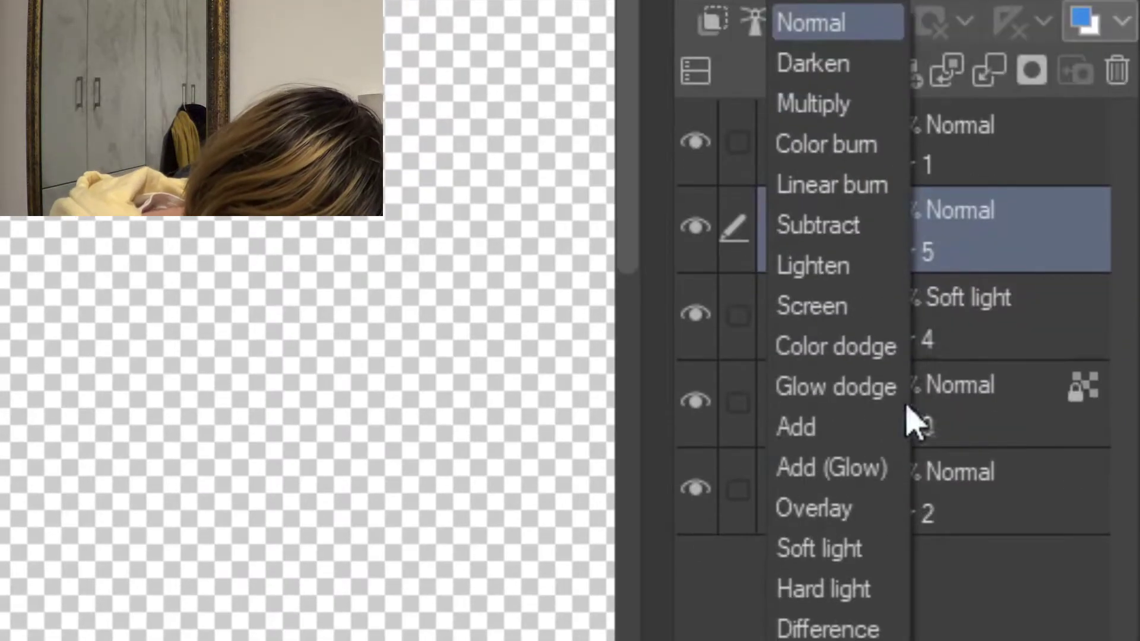
click(1043, 391)
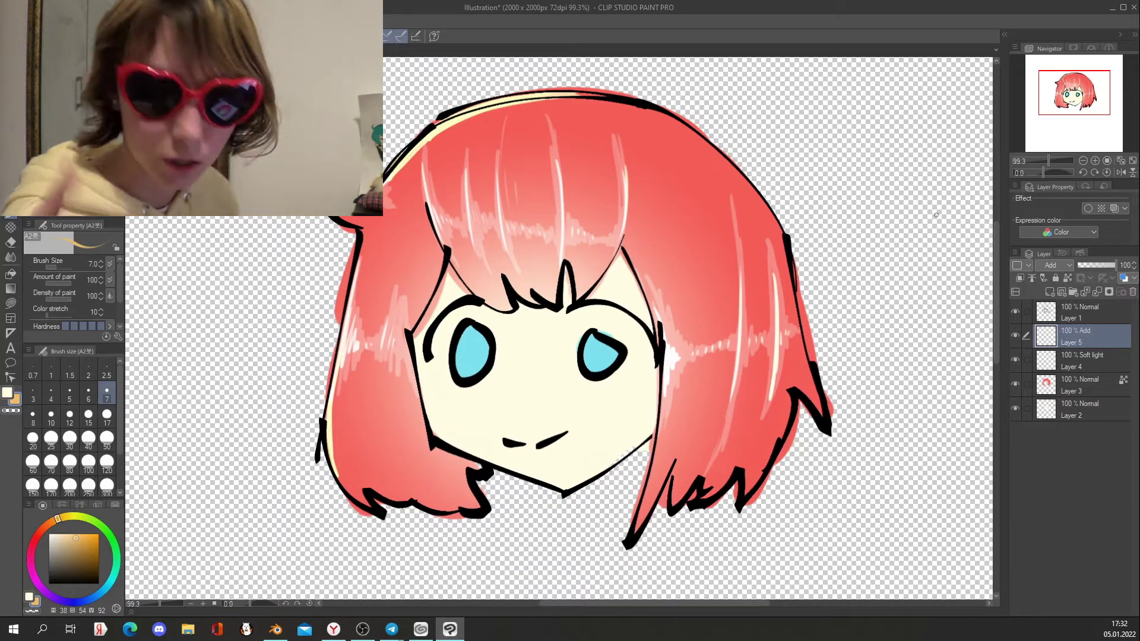
Add a shadow layer directly above the base hair colour layer and choose a darker red as the paint colour
click(1050, 292)
drag(1072, 345, 1072, 399)
alt+click(677, 196)
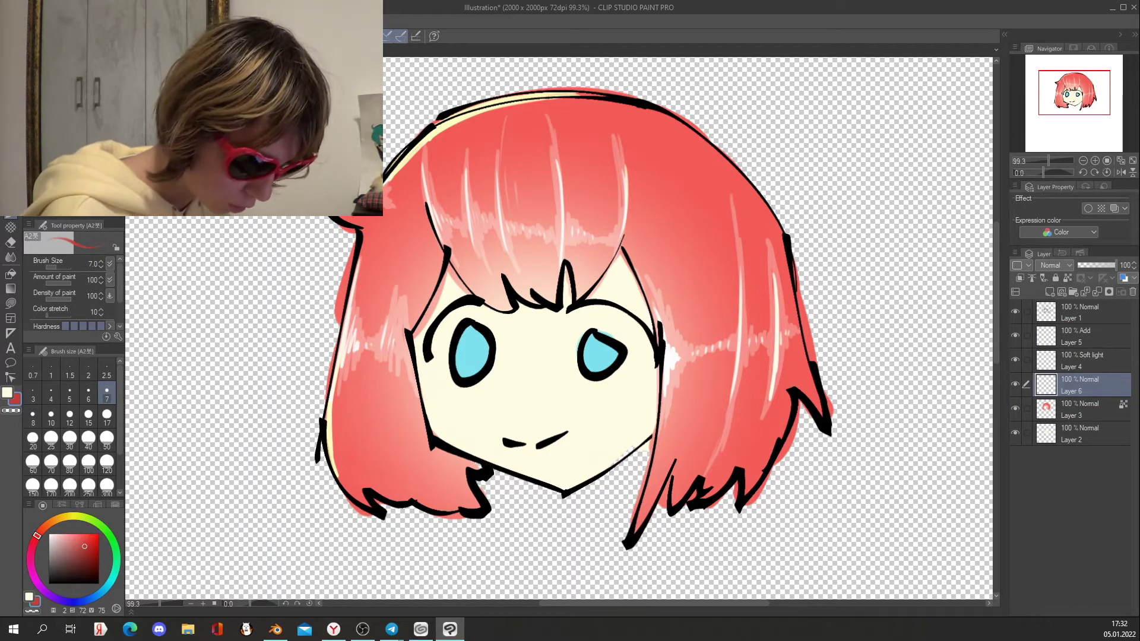
Paint dark red shadows in the lower hair locks with a size 17 brush, and brush orange glow along the crown on the Add layer
click(107, 417)
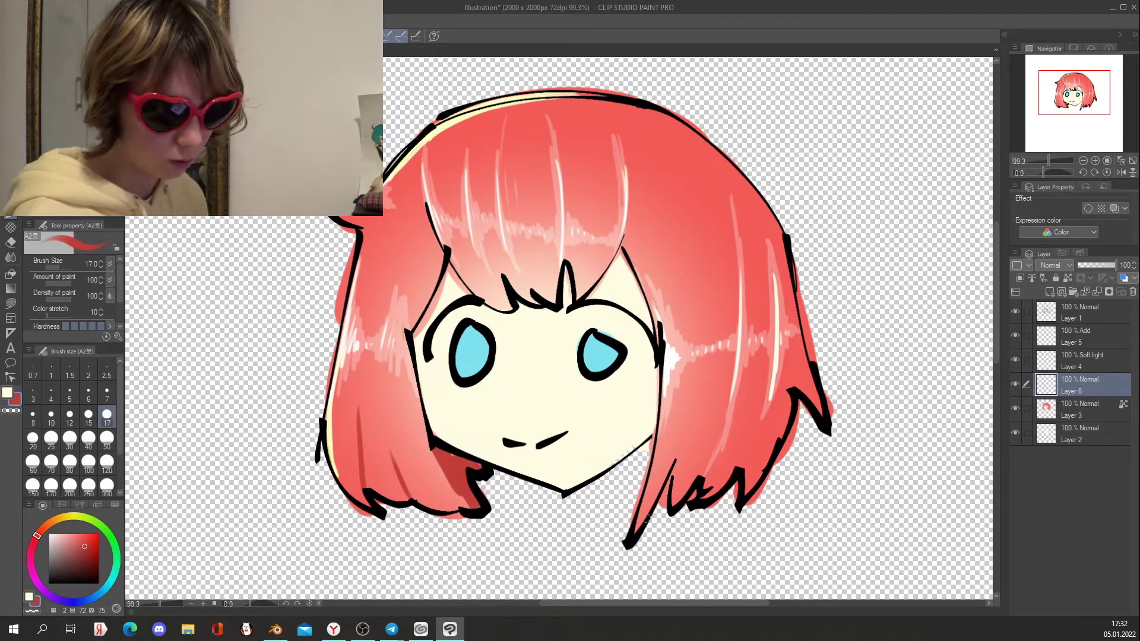
drag(648, 517, 637, 529)
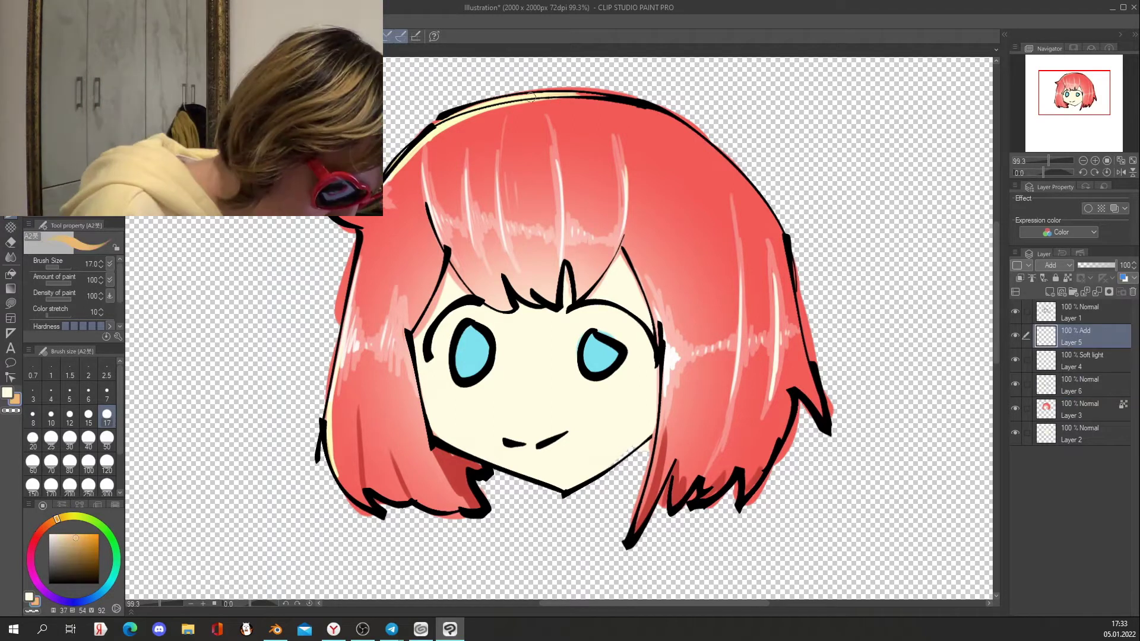
drag(589, 102, 712, 146)
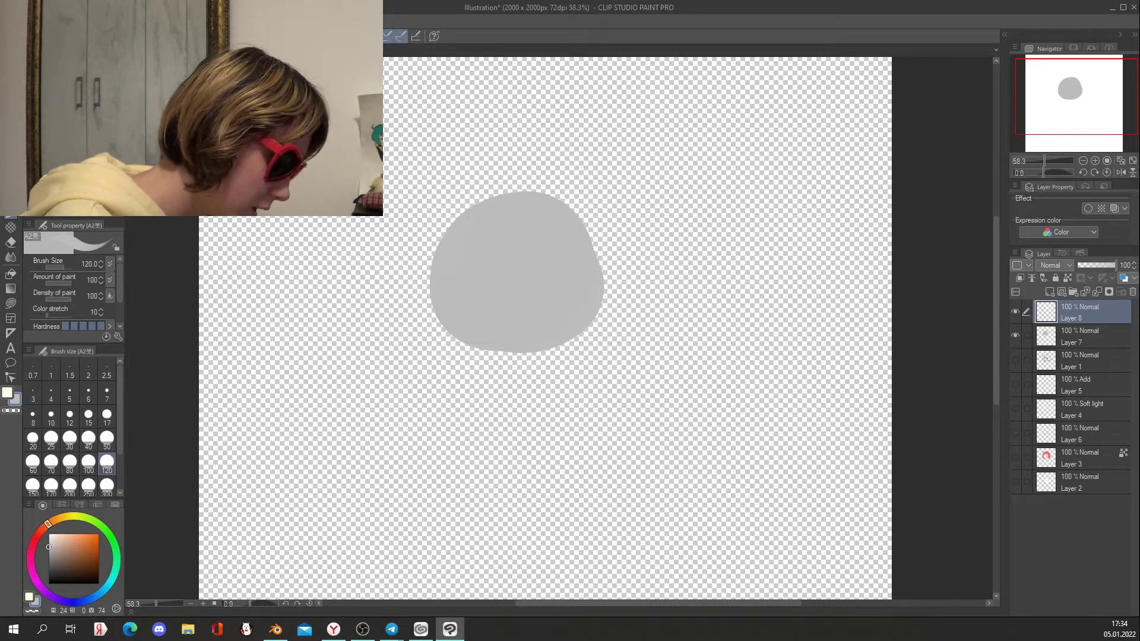
Sketch a draped cloth with a wavy hem and vertical folds over the grey ball, using the Design pencil at size 5
key(p)
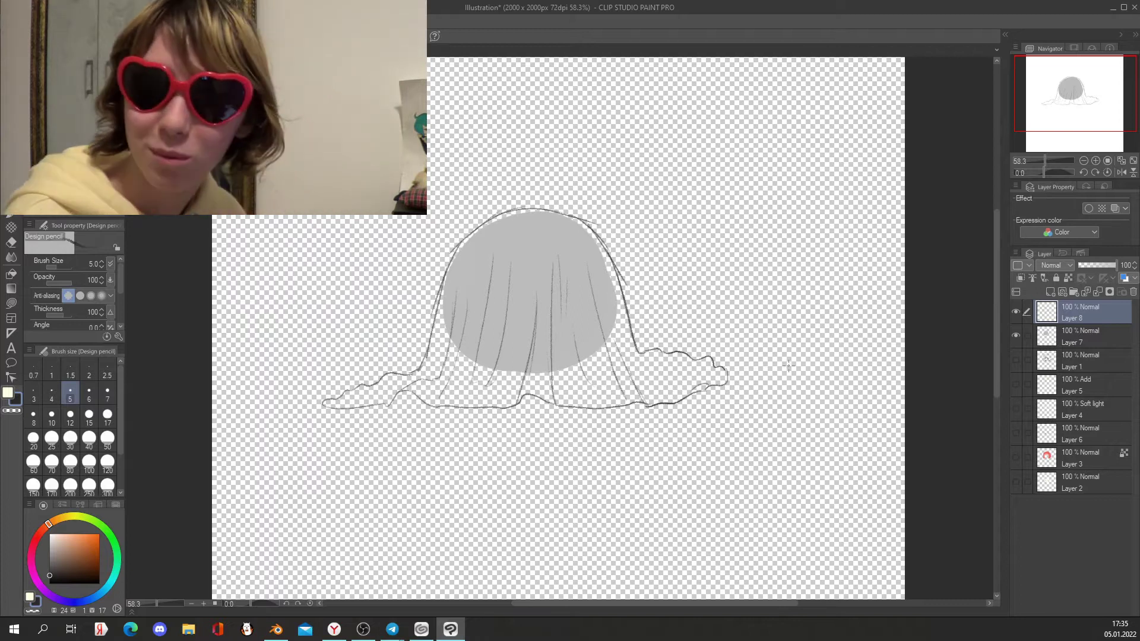
Add a raster layer beneath the cloth sketch and fill the whole cloth shape with salmon orange, using brush sizes 120 and 50
key(ctrl+shift+n)
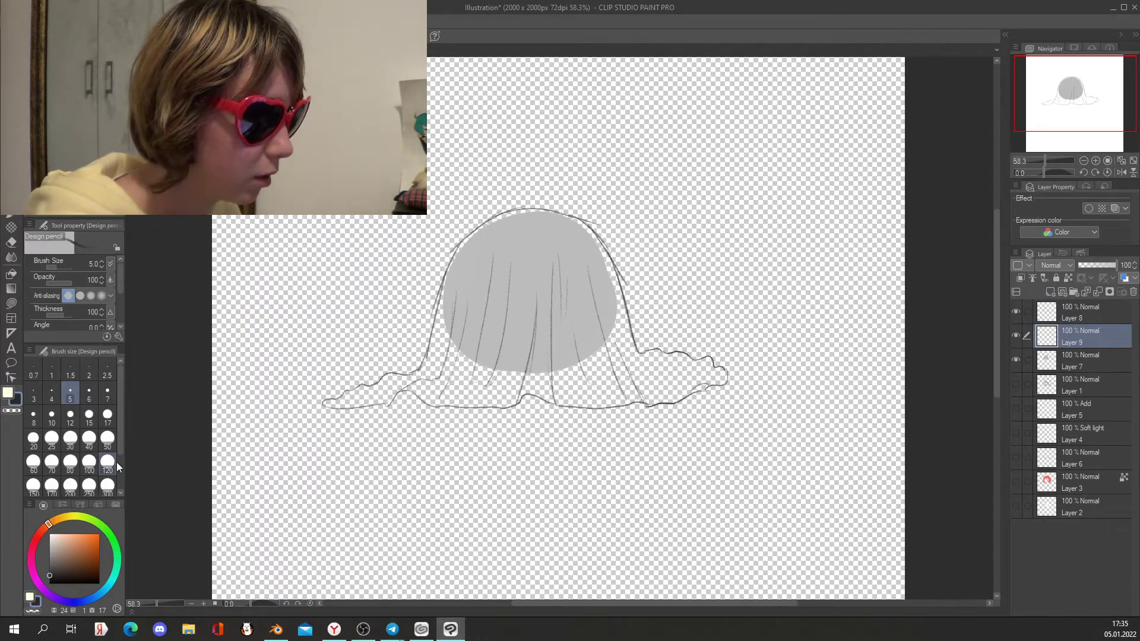
click(41, 530)
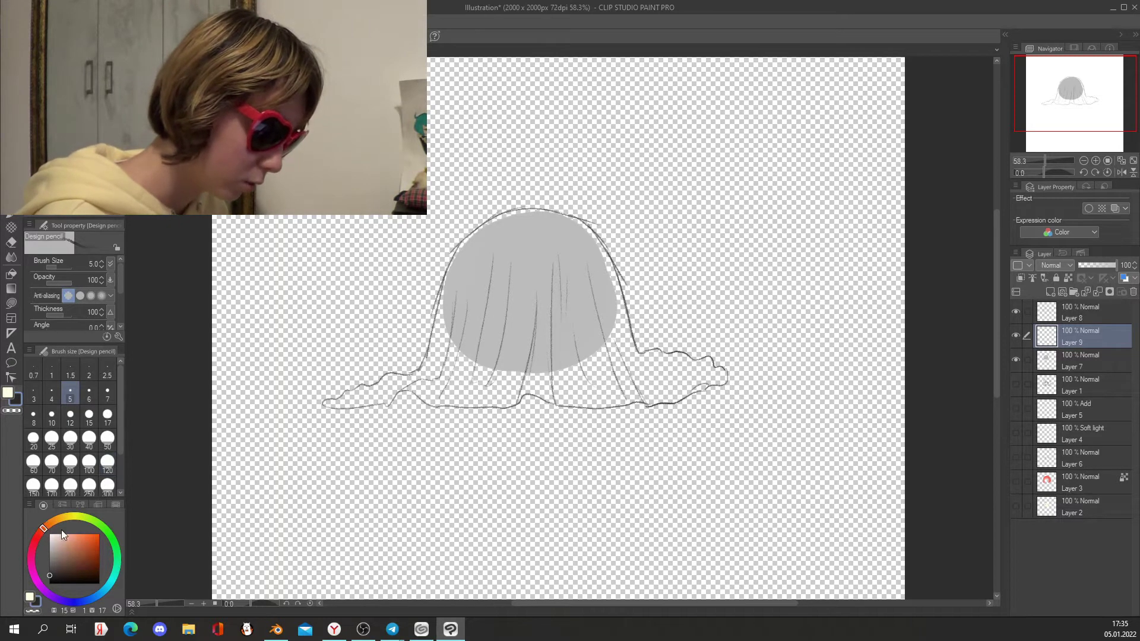
key(b)
mouse_move(540, 273)
mouse_down()
mouse_move(484, 322)
mouse_move(503, 252)
mouse_move(463, 303)
mouse_move(474, 261)
mouse_move(447, 375)
mouse_up()
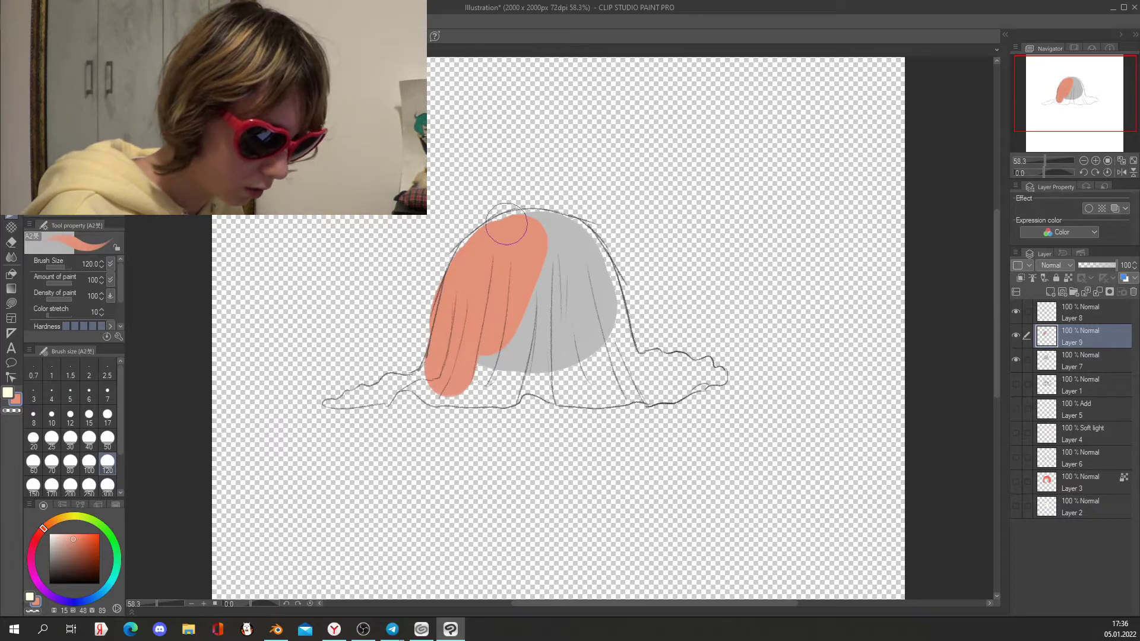
click(108, 440)
mouse_move(470, 256)
mouse_down()
mouse_move(530, 209)
mouse_move(468, 246)
mouse_move(569, 219)
mouse_move(546, 221)
mouse_move(579, 239)
mouse_move(596, 276)
mouse_move(579, 234)
mouse_move(604, 264)
mouse_move(595, 260)
mouse_move(605, 300)
mouse_move(582, 319)
mouse_move(546, 231)
mouse_move(573, 239)
mouse_move(604, 285)
mouse_up()
key(ctrl+z)
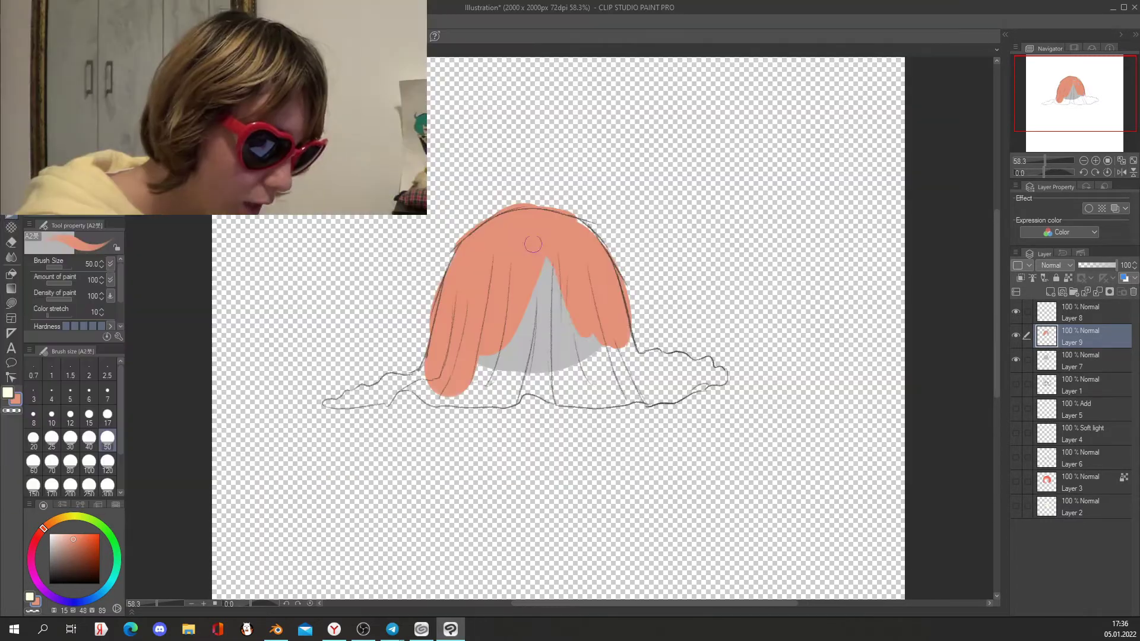
drag(534, 244, 559, 266)
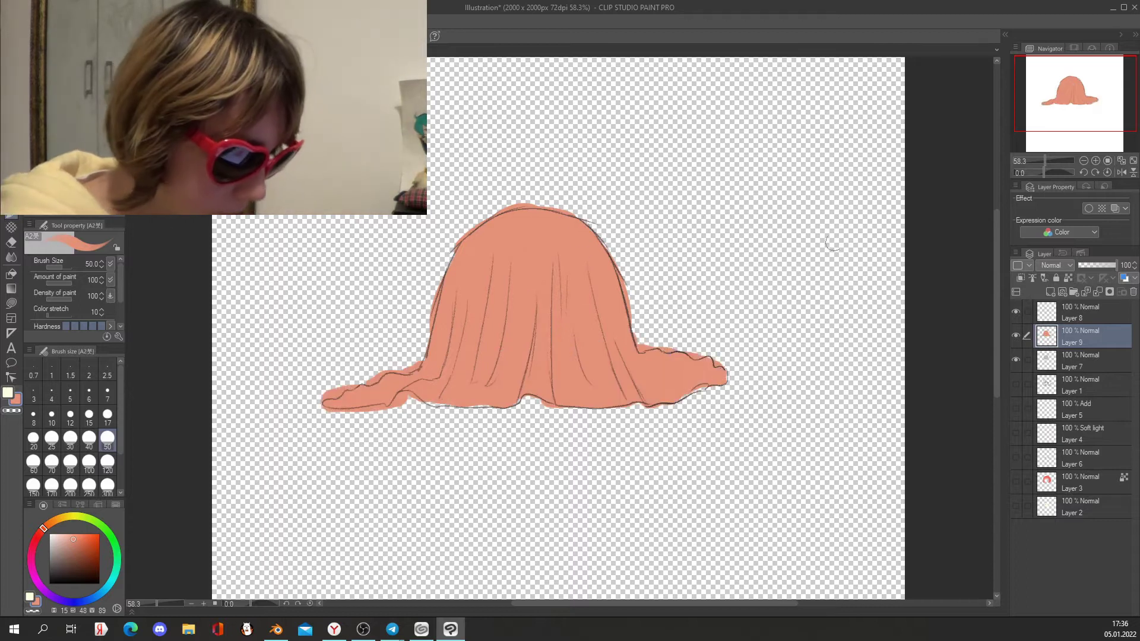
drag(834, 233, 806, 248)
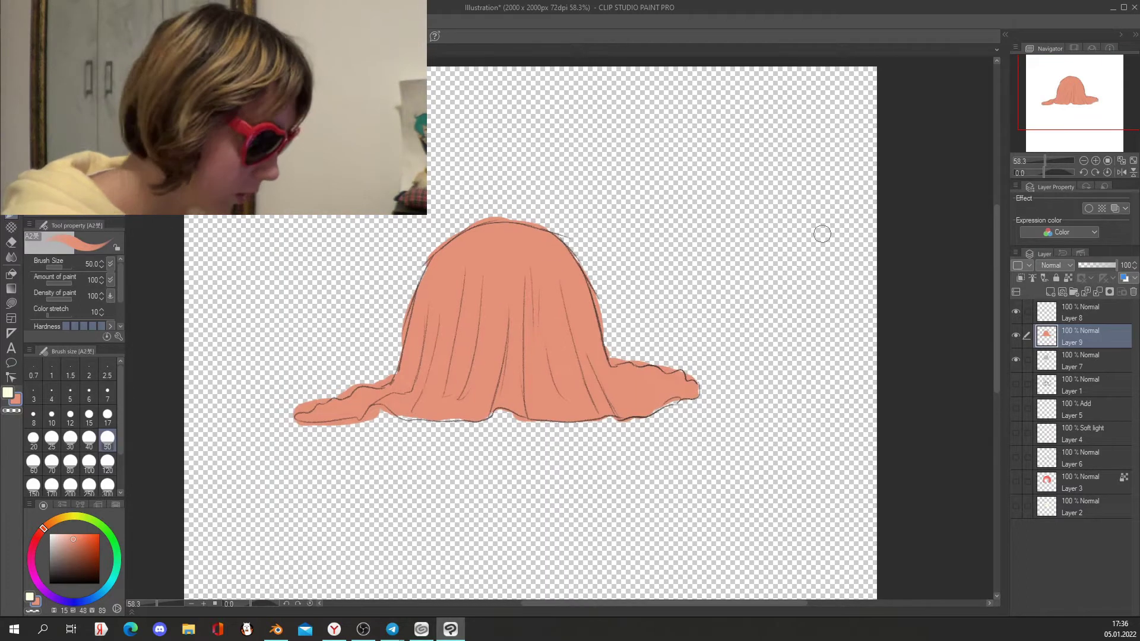
click(15, 238)
drag(521, 322, 518, 364)
key(ctrl+z)
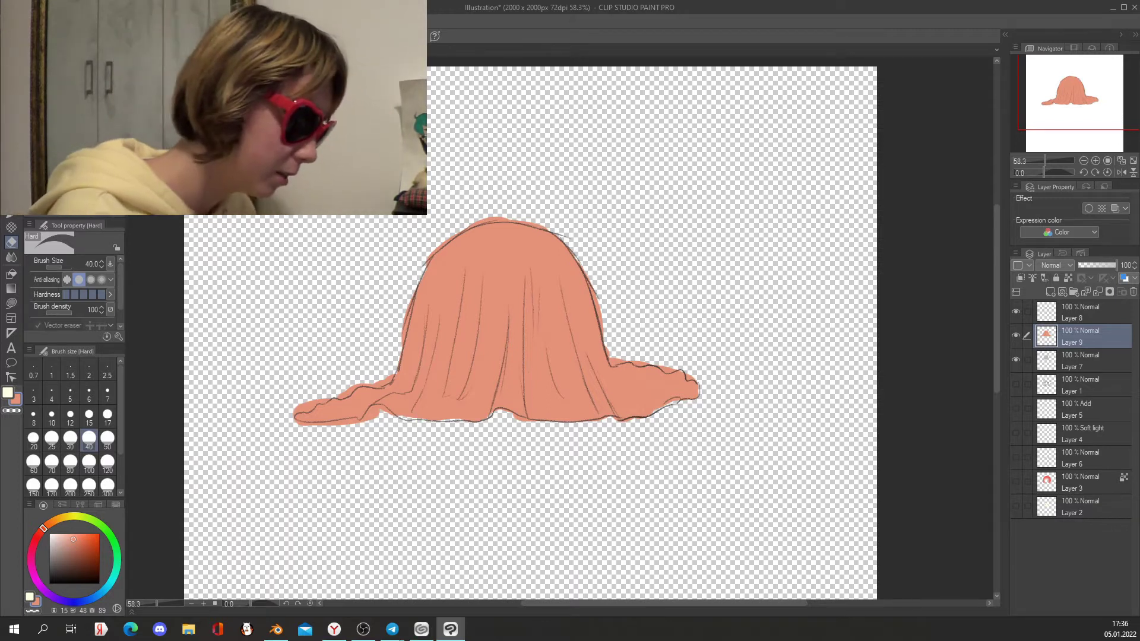
Erase the salmon colour over the upper front of the cloth dome using the Soft eraser at size 120
click(71, 92)
drag(488, 269, 486, 328)
key(ctrl+z)
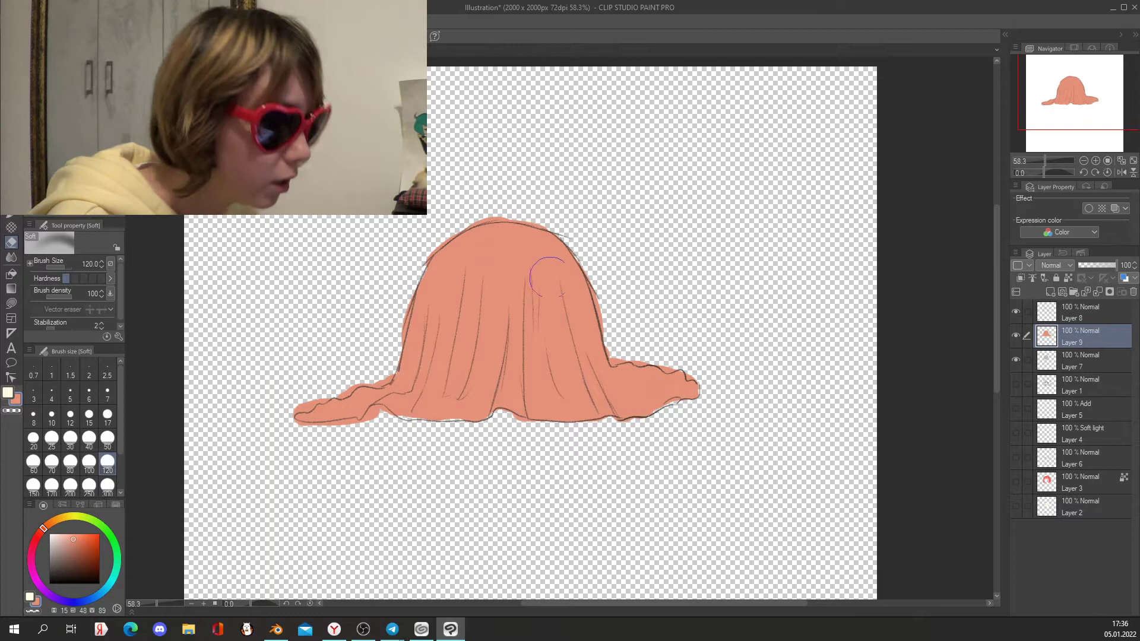
mouse_move(460, 278)
mouse_down()
mouse_move(483, 256)
mouse_move(537, 250)
mouse_move(439, 304)
mouse_move(533, 256)
mouse_up()
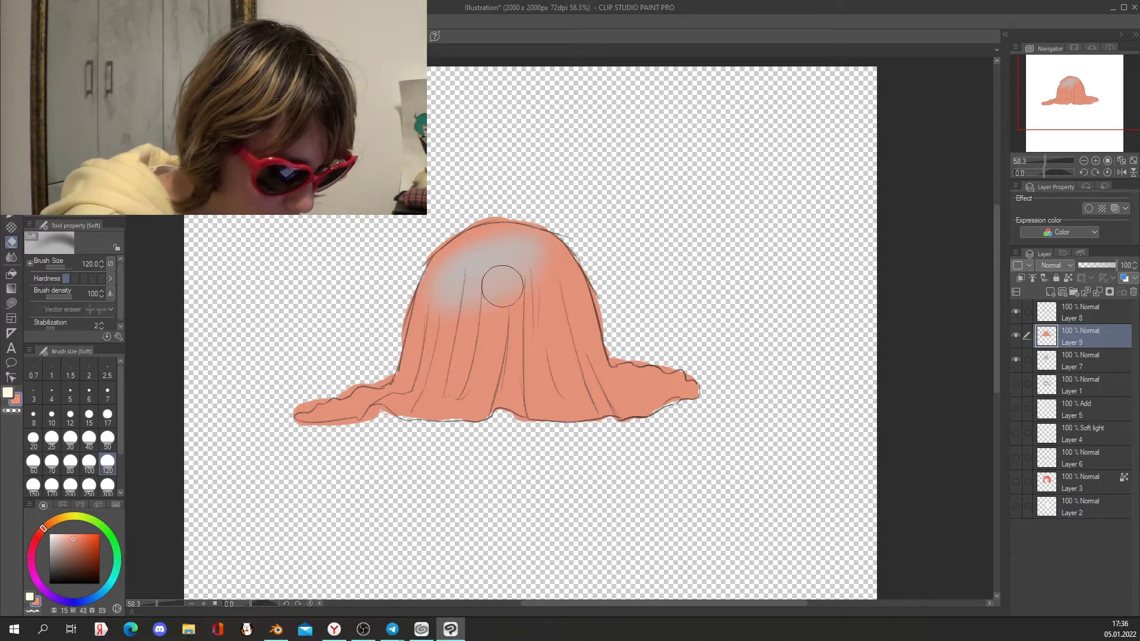
Erase soft vertical streaks between the cloth's central and inner left folds with the Soft eraser at size 50
scroll(485, 313, up, 3)
drag(558, 378, 524, 359)
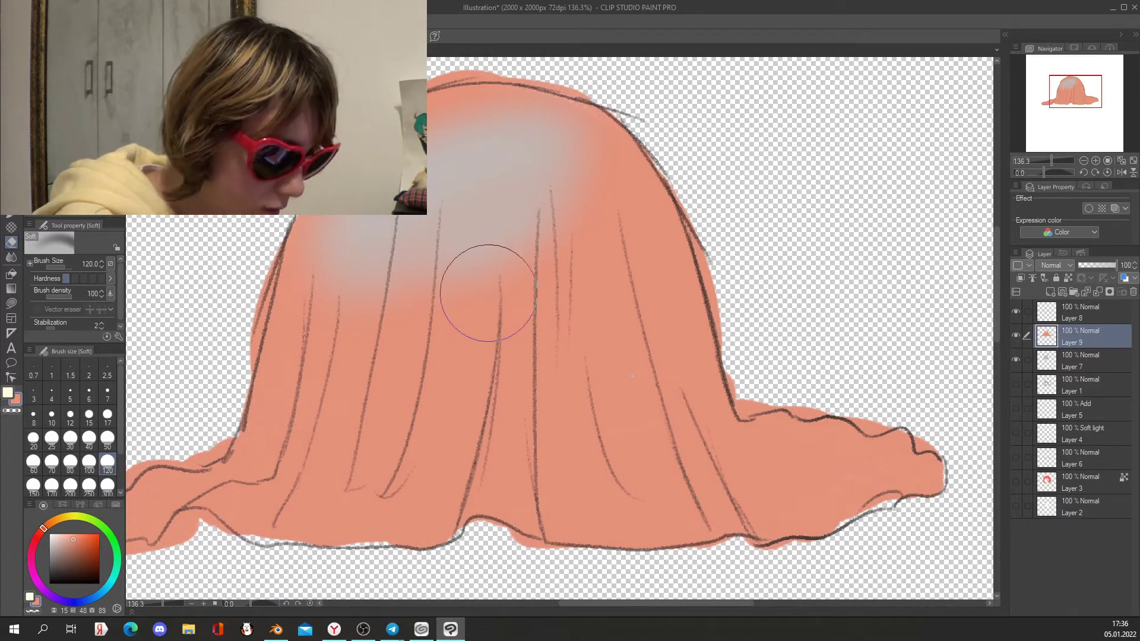
click(107, 440)
mouse_move(470, 246)
mouse_down()
mouse_move(424, 485)
mouse_move(481, 218)
mouse_move(431, 484)
mouse_move(497, 269)
mouse_move(511, 350)
mouse_move(507, 282)
mouse_move(496, 389)
mouse_up()
drag(433, 442, 429, 475)
drag(418, 256, 373, 476)
drag(350, 367, 315, 505)
drag(470, 469, 571, 432)
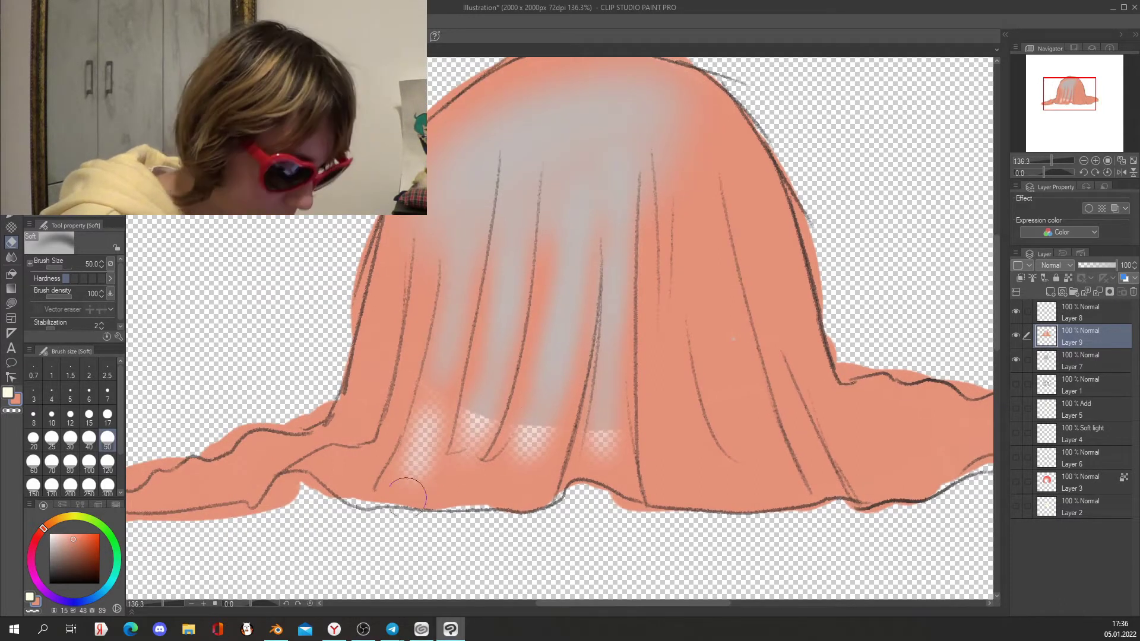
Lighten the cloth's outer left folds and widen the erased highlight across the top of the dome
drag(430, 389, 411, 461)
mouse_move(411, 273)
mouse_down()
mouse_move(403, 361)
mouse_move(379, 431)
mouse_up()
drag(400, 220, 354, 412)
drag(446, 154, 677, 98)
mouse_move(447, 132)
mouse_down()
mouse_move(670, 97)
mouse_move(727, 159)
mouse_up()
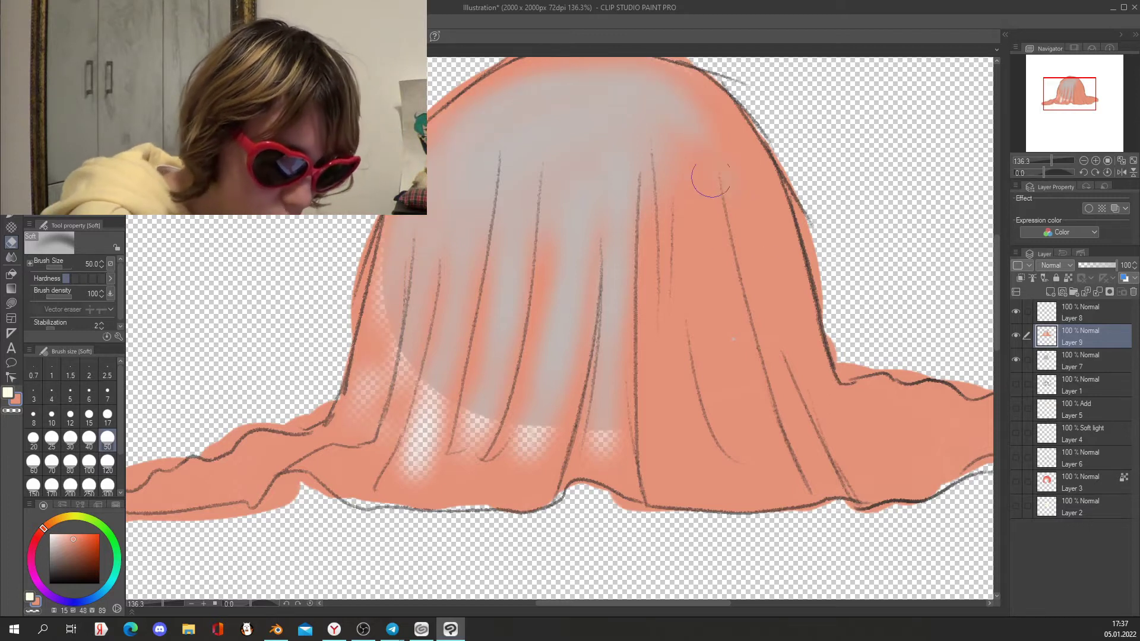
Erase soft light areas between the right folds, near the hem and on the cloth's spread-out ends
mouse_move(796, 261)
mouse_down()
mouse_move(784, 332)
mouse_move(891, 421)
mouse_move(956, 433)
mouse_move(848, 444)
mouse_up()
mouse_move(802, 446)
mouse_down()
mouse_move(844, 457)
mouse_move(762, 464)
mouse_move(699, 453)
mouse_move(644, 383)
mouse_move(641, 474)
mouse_up()
drag(557, 351, 600, 499)
drag(502, 475, 492, 496)
drag(418, 503, 306, 497)
scroll(690, 444, down, 5)
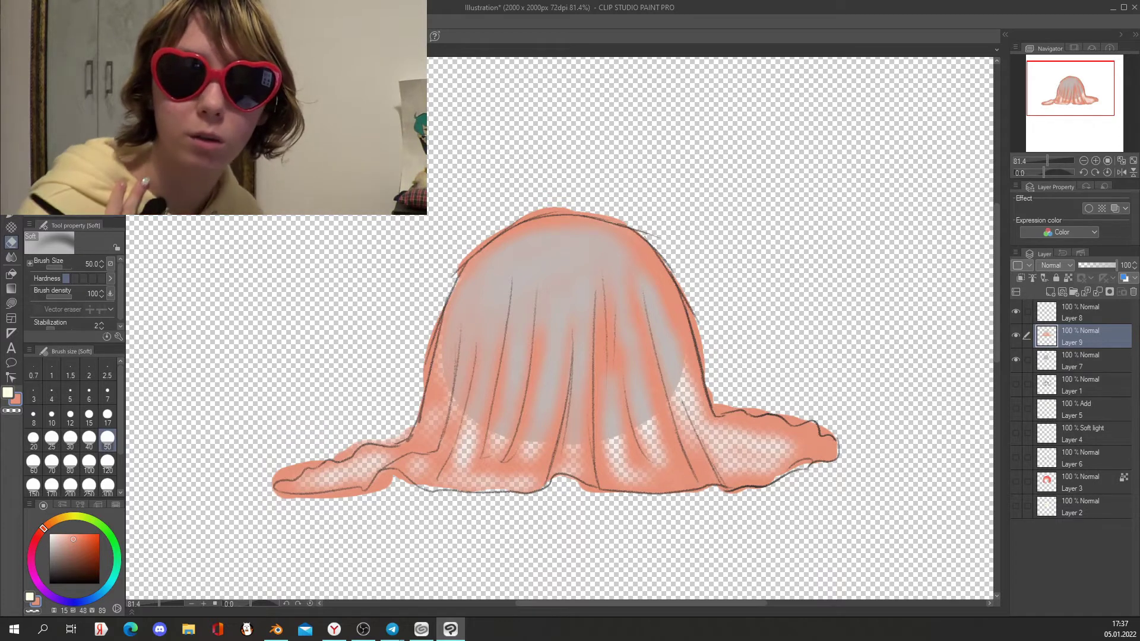
Hatch light strokes on the cloth's upper dome and left side with the Diagonal line brush at size 50
mouse_move(496, 259)
mouse_down()
mouse_move(475, 308)
mouse_move(504, 265)
mouse_move(549, 291)
mouse_move(534, 257)
mouse_move(541, 296)
mouse_up()
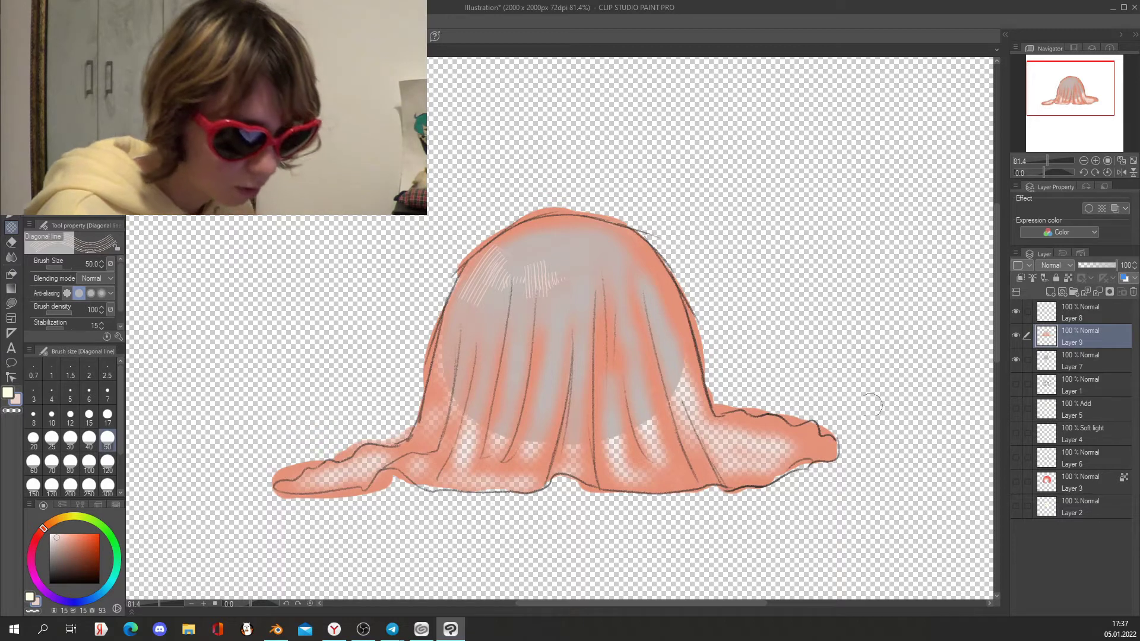
drag(448, 330, 453, 381)
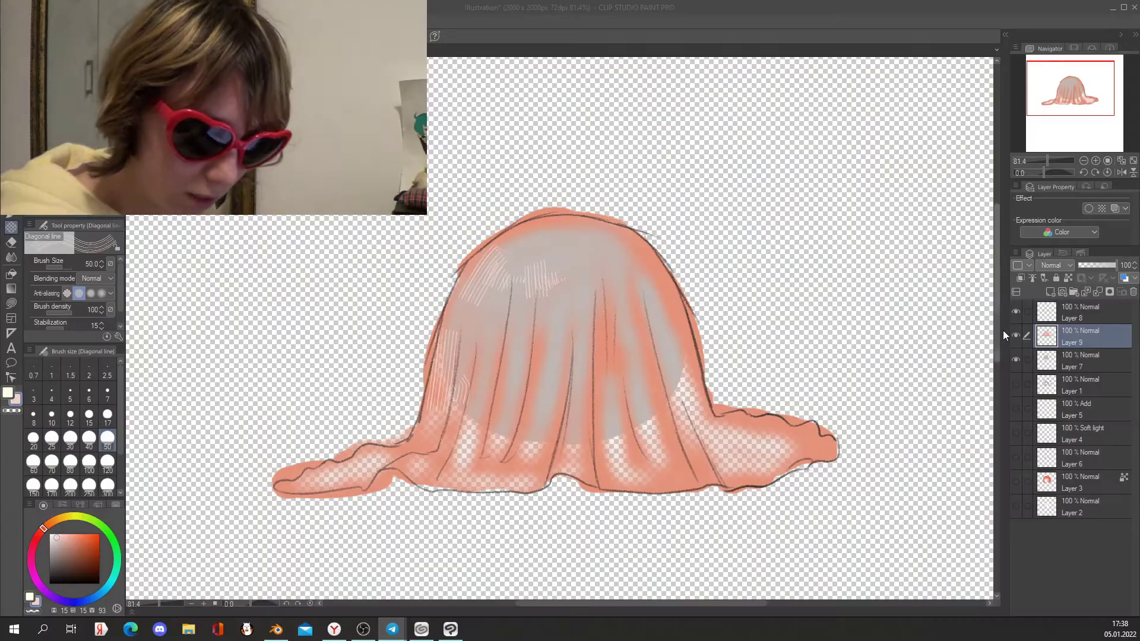
Hide the cloth sketch, cloth colour and ball layers, and add a new raster layer above them
drag(1016, 312, 1011, 381)
click(1053, 311)
click(1051, 292)
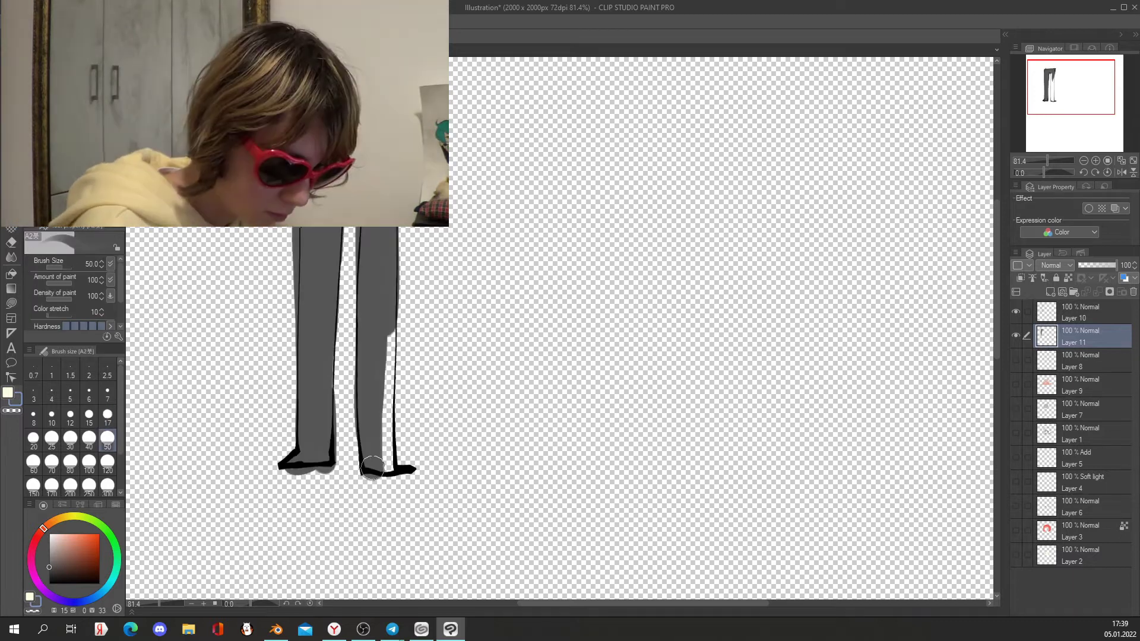
Finish filling the right trouser leg with dark grey down to the foot, using brush size 50
mouse_move(380, 472)
mouse_down()
mouse_move(390, 291)
mouse_move(390, 443)
mouse_up()
drag(694, 355, 675, 376)
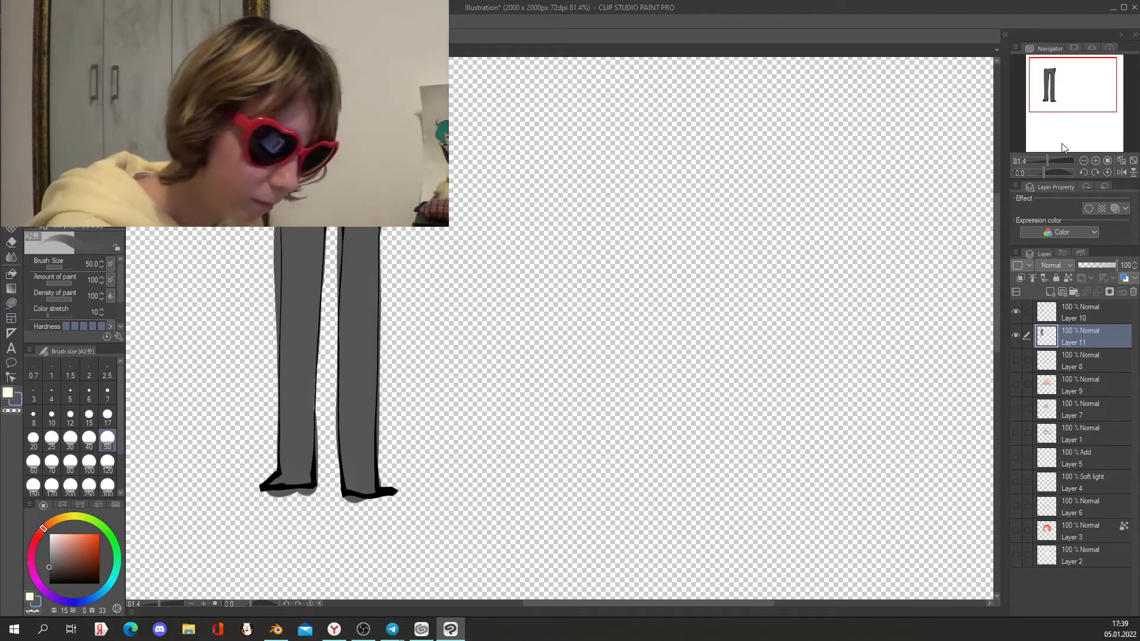
Add a layer above the grey trouser colour and airbrush light grey highlights on both legs with the Hard airbrush at size 50
click(1050, 293)
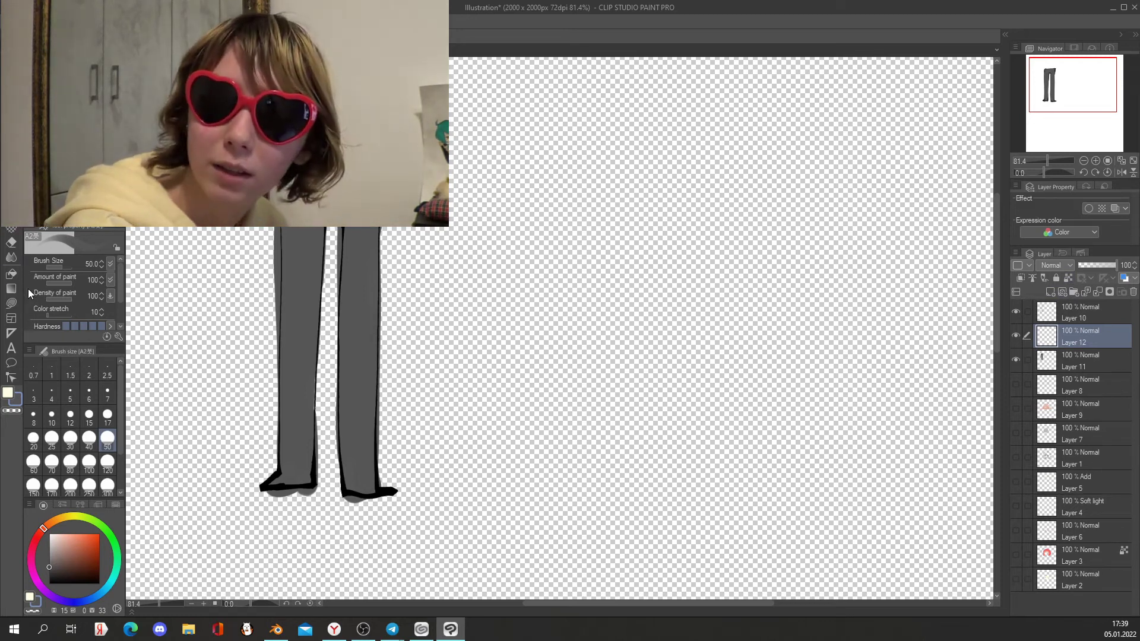
click(11, 214)
drag(51, 546, 49, 537)
drag(289, 235, 286, 373)
key(ctrl+z)
drag(291, 238, 289, 328)
drag(298, 274, 299, 303)
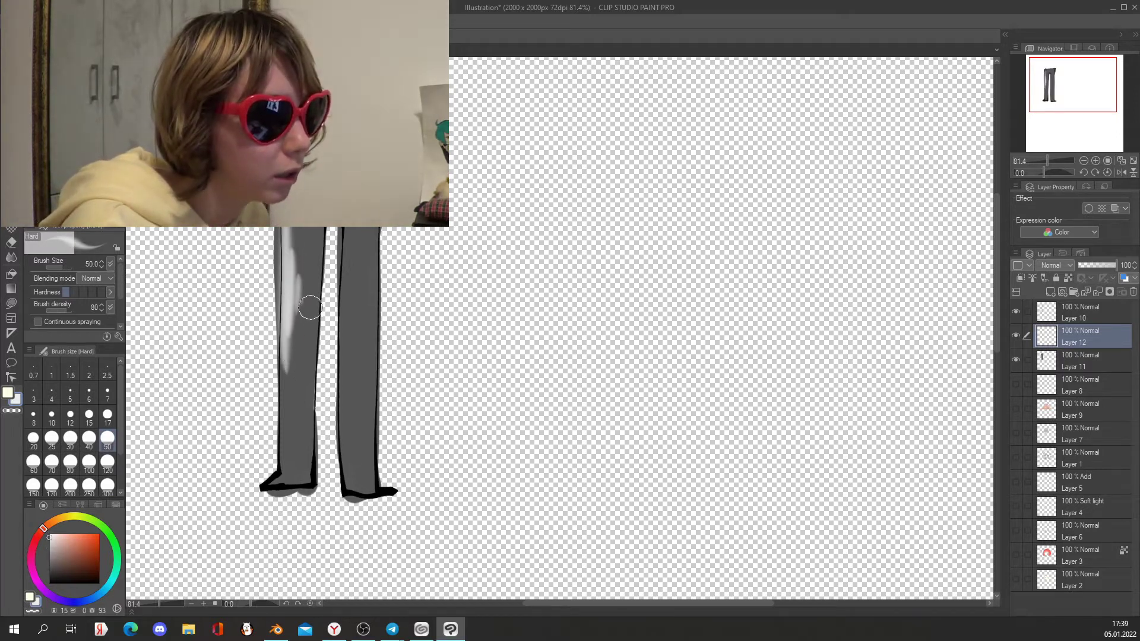
key(ctrl+z)
key(ctrl+z)
key(ctrl+z)
key(ctrl+z)
key(ctrl+z)
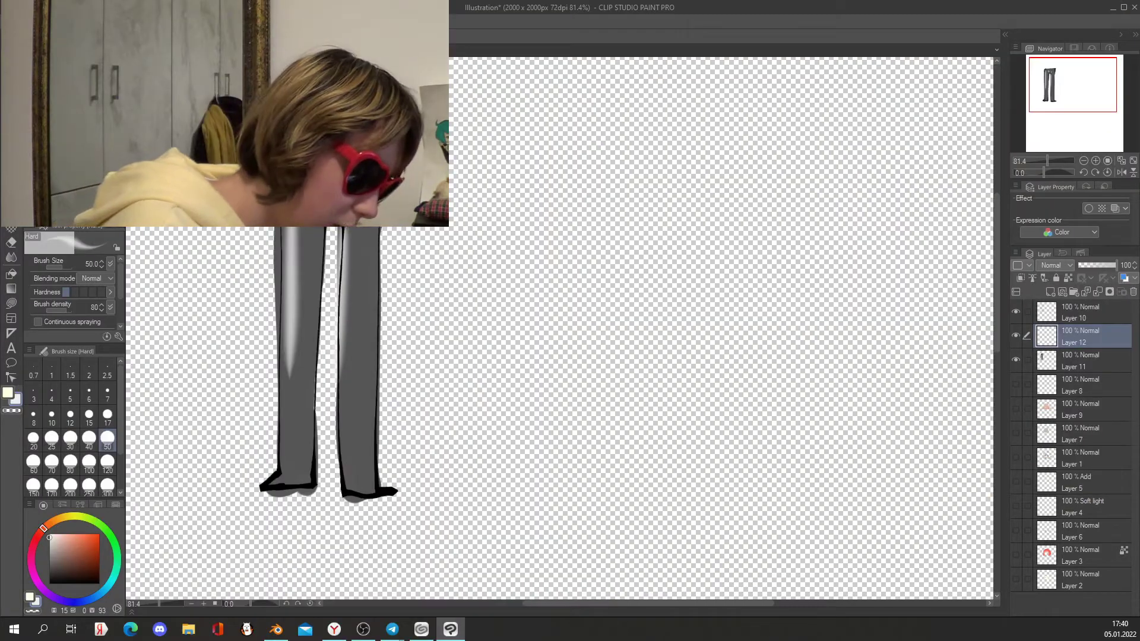
Widen the soft highlights on both trouser legs with the Shadow airbrush at size 50
click(71, 129)
drag(291, 193, 288, 390)
key(ctrl+z)
click(108, 440)
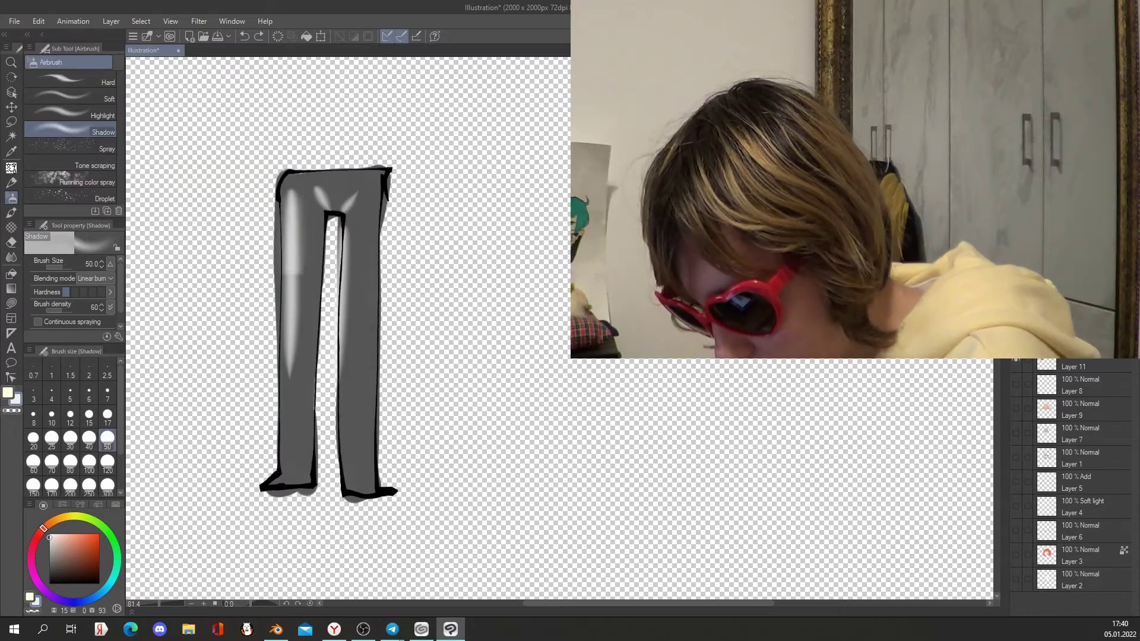
drag(289, 261, 291, 410)
key(ctrl+z)
mouse_move(295, 266)
mouse_down()
mouse_move(292, 339)
mouse_move(301, 302)
mouse_move(347, 333)
mouse_move(353, 279)
mouse_move(359, 315)
mouse_up()
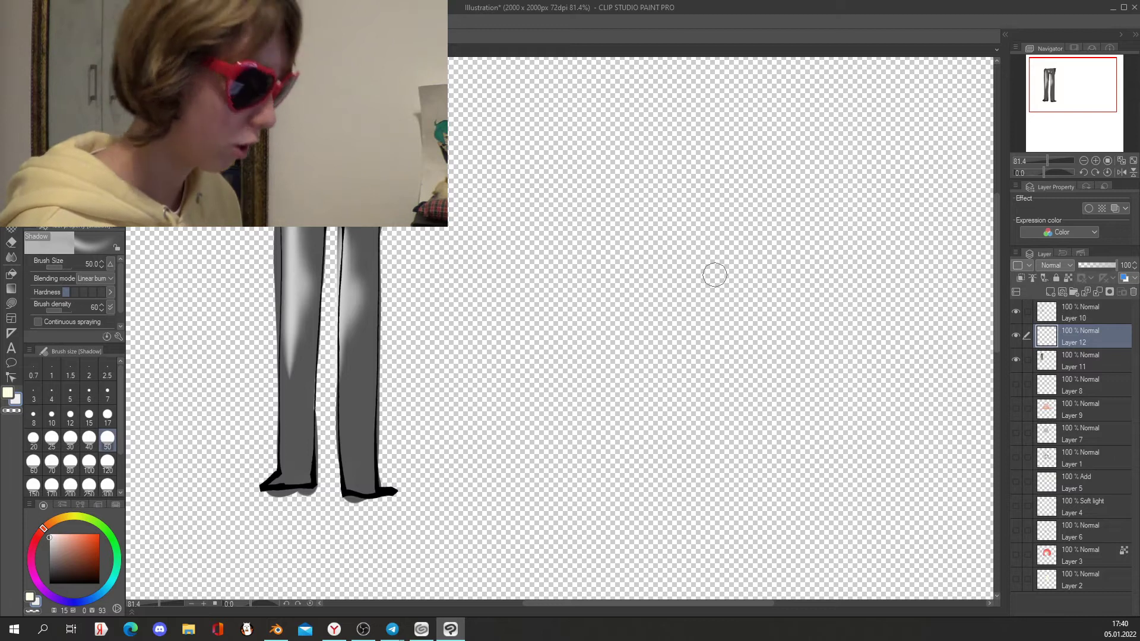
Draw crisp light highlights along the legs and at the crotch on a new layer, using the G-pen at size 30
key(p)
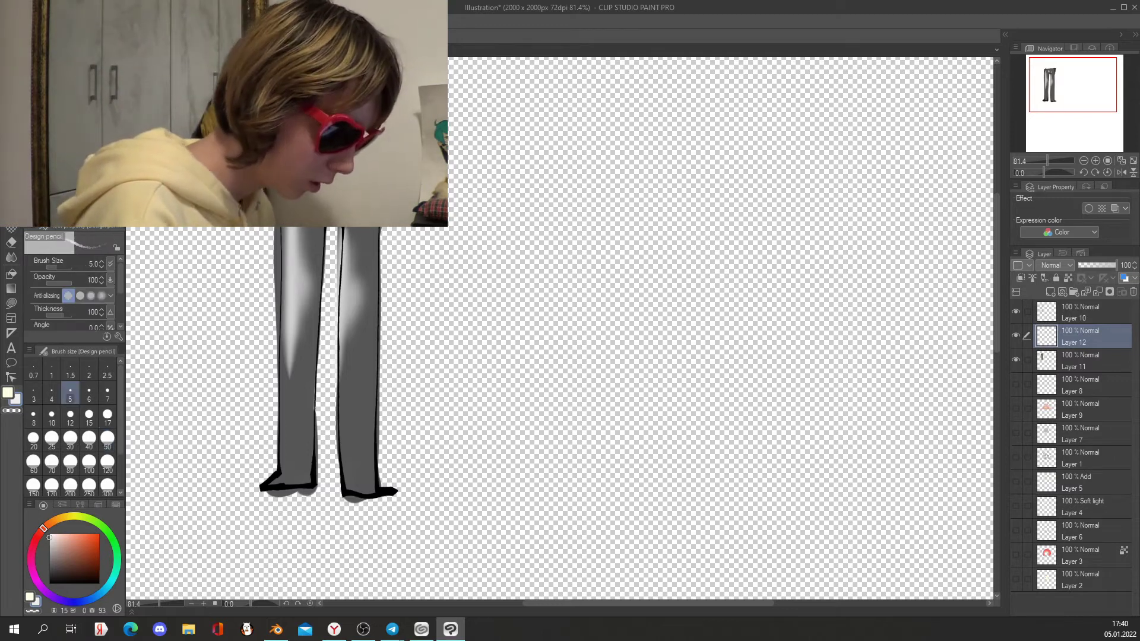
key(p)
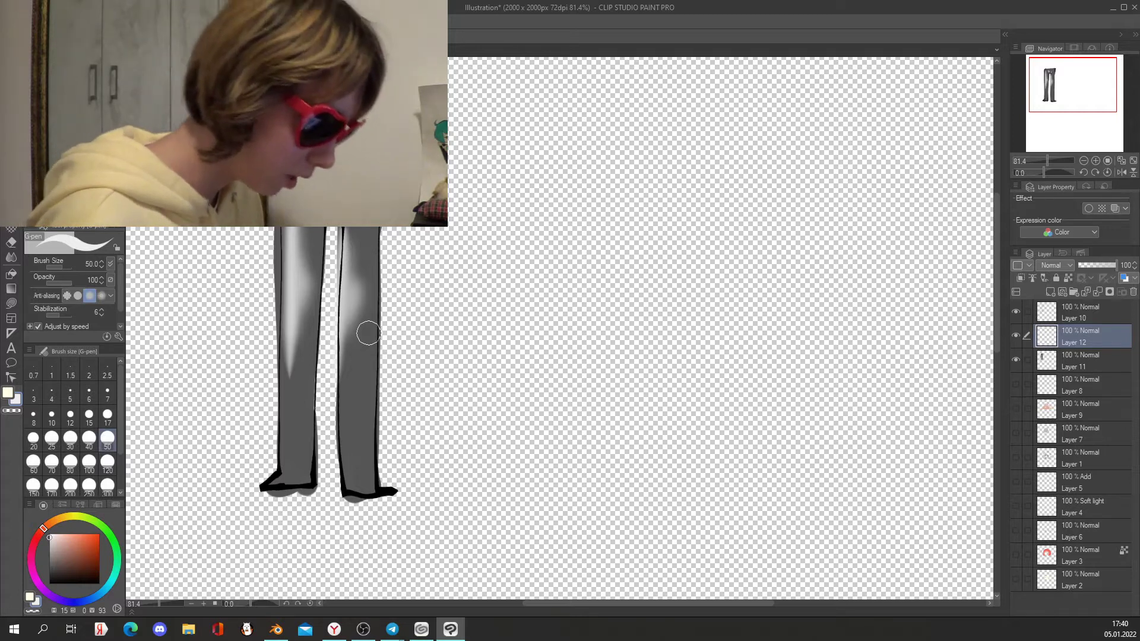
click(70, 440)
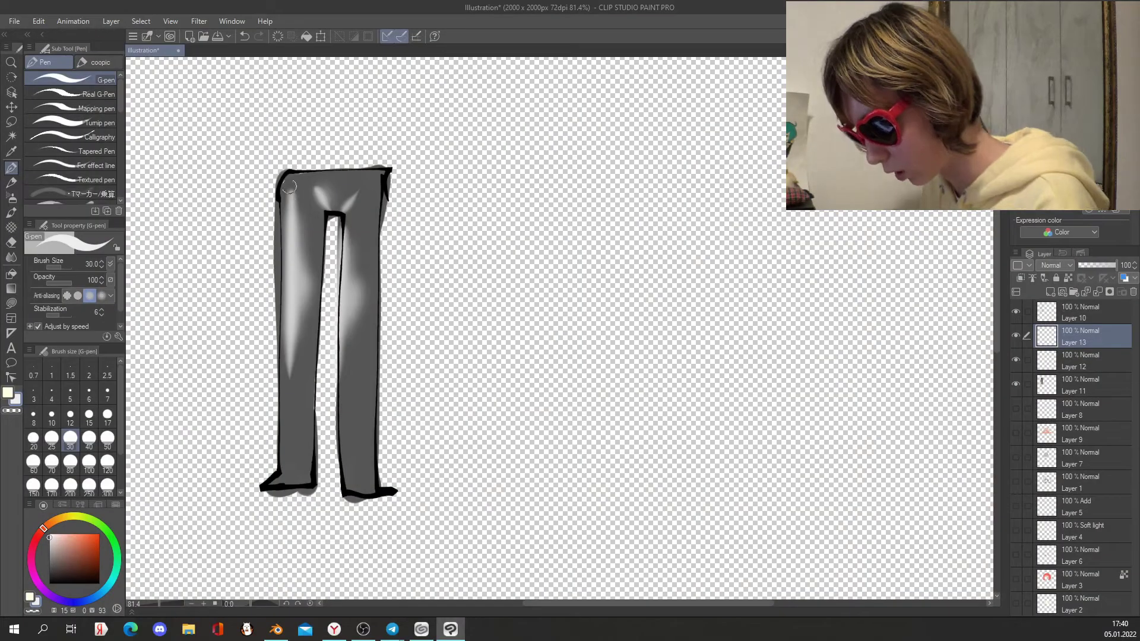
mouse_move(312, 178)
mouse_down()
mouse_move(334, 220)
mouse_move(350, 208)
mouse_up()
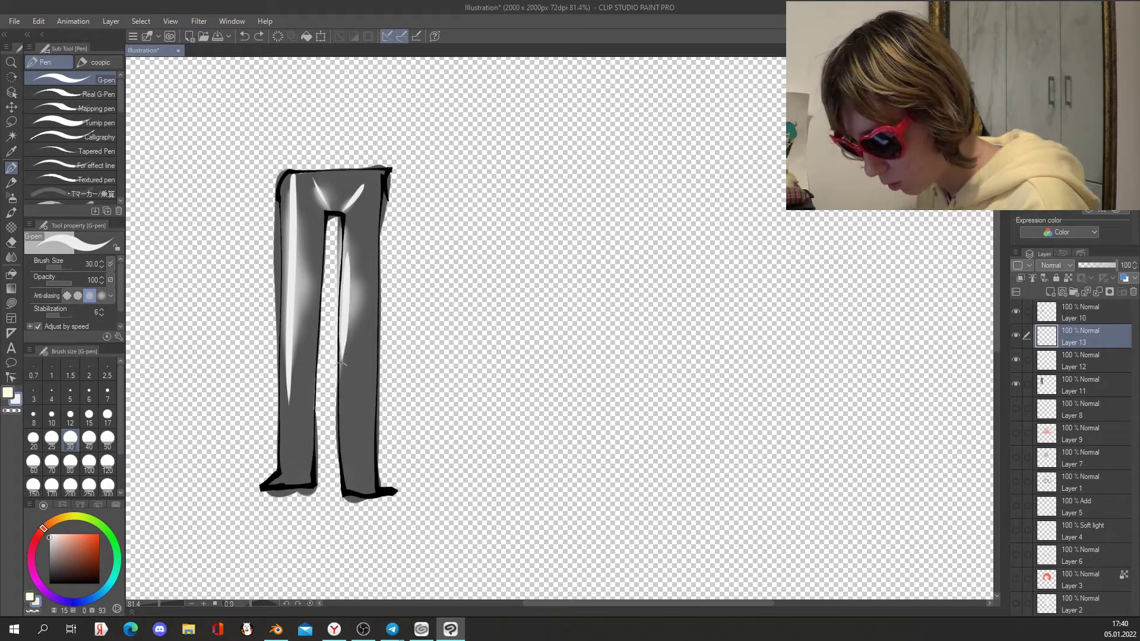
Soften the crisp highlights with the Soft eraser and set their layer's blending mode to Add
key(e)
click(1058, 274)
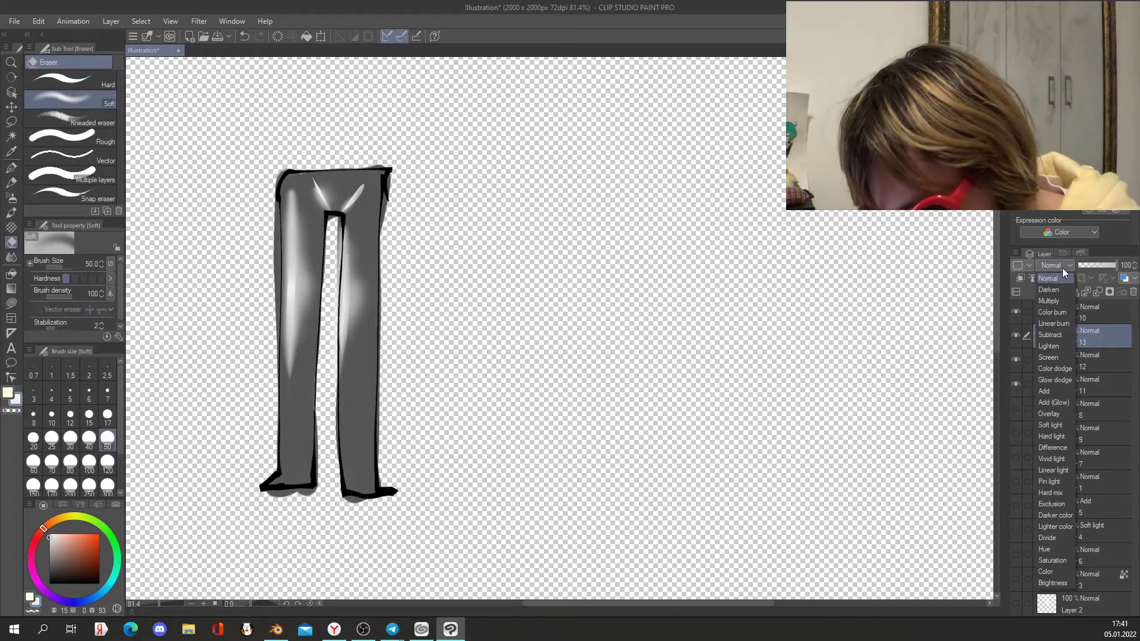
click(1062, 395)
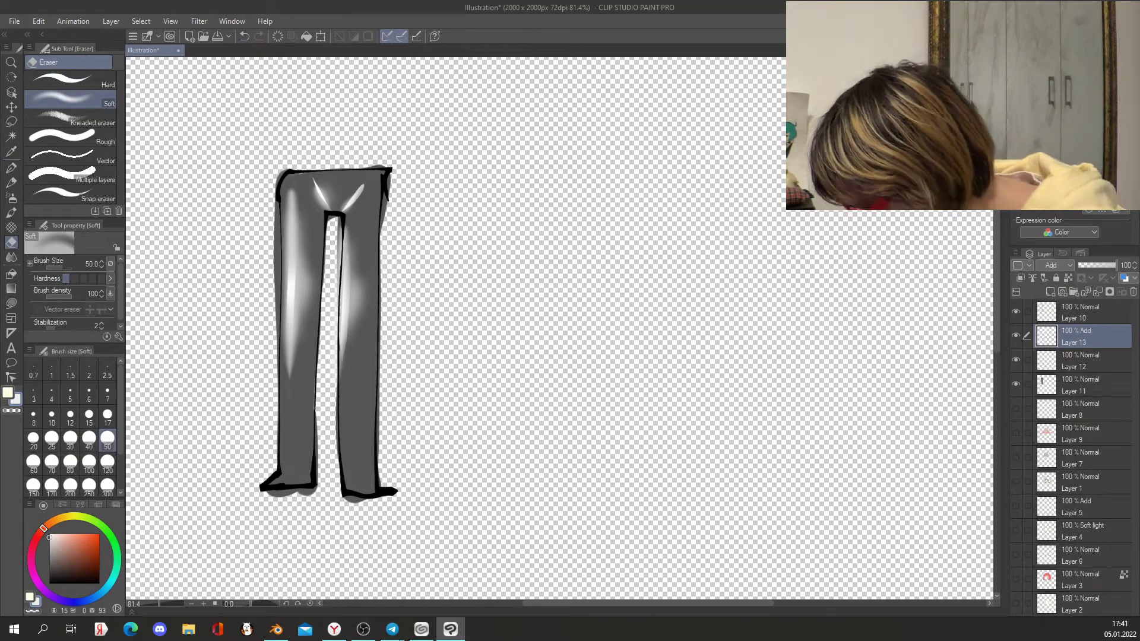
Choose a pale yellow paint colour and switch to the Shadow airbrush
click(73, 517)
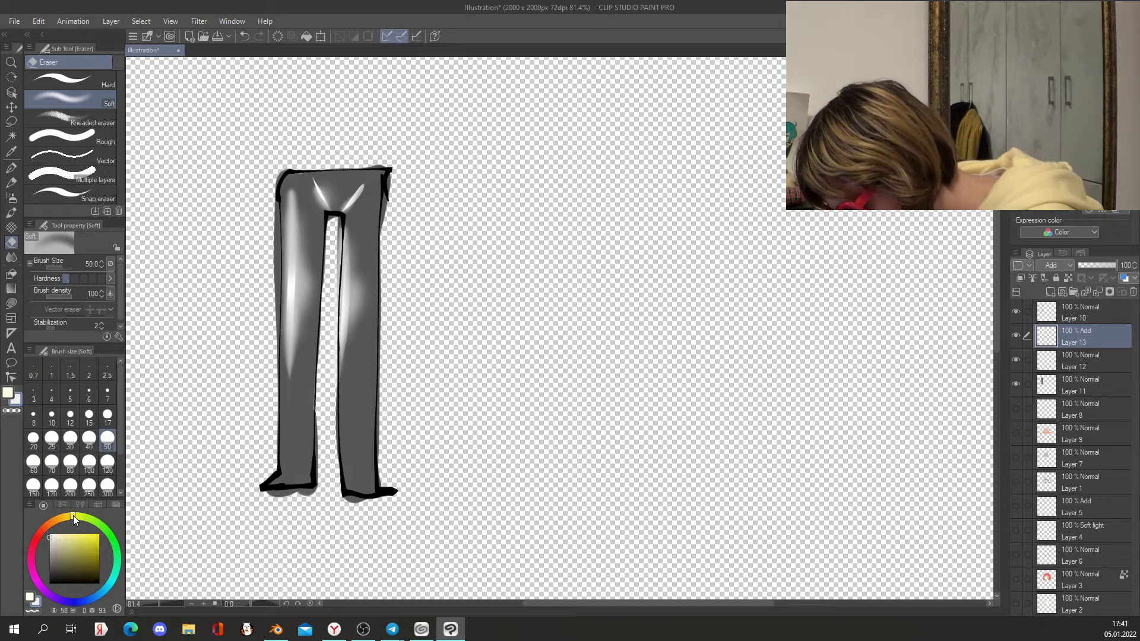
click(60, 532)
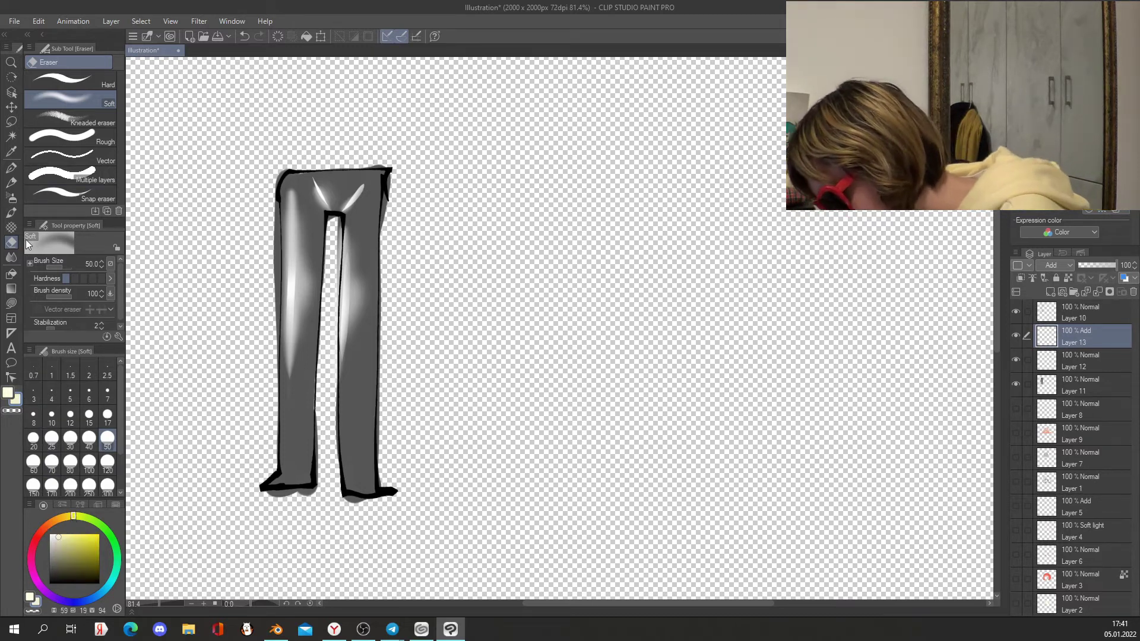
click(11, 197)
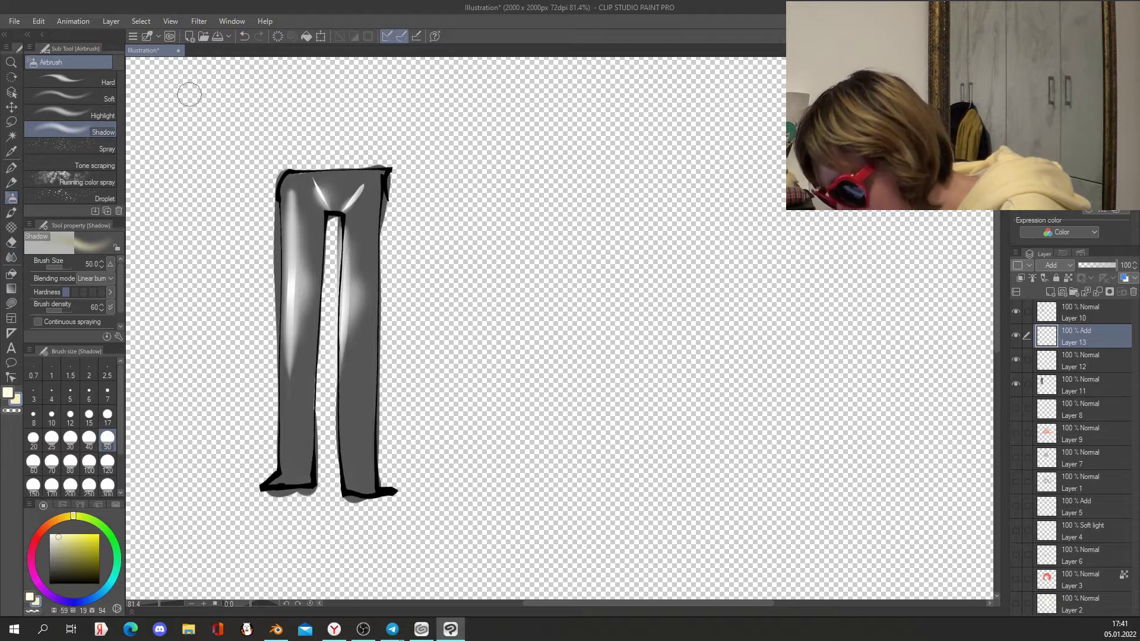
drag(291, 256, 288, 339)
drag(292, 223, 294, 342)
key(ctrl+z)
key(ctrl+z)
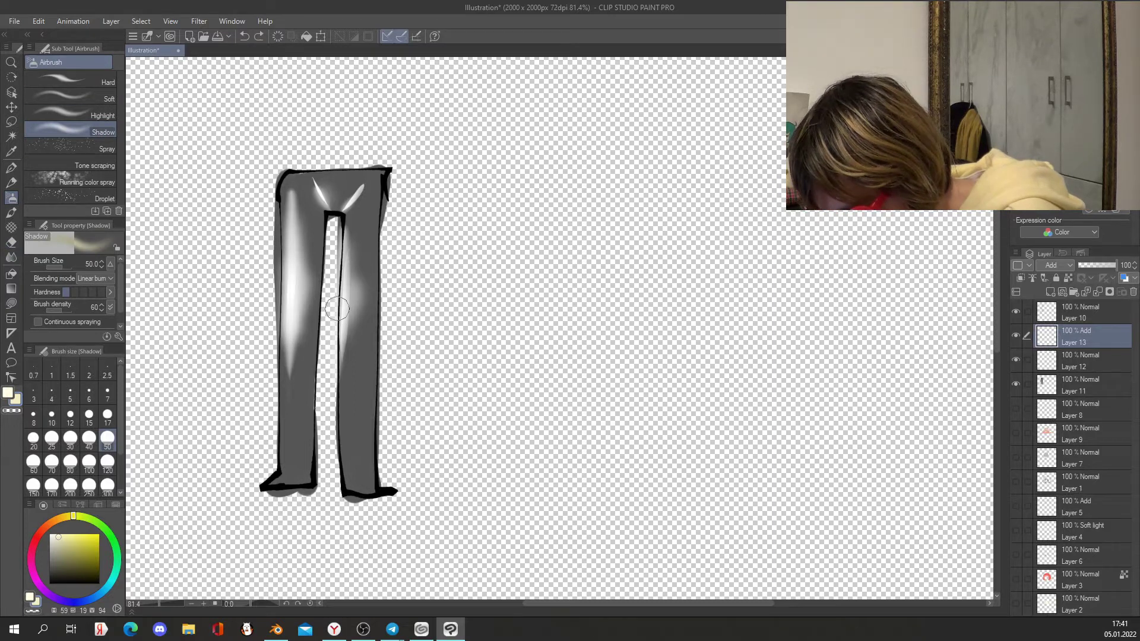
Add a raster layer beneath the crisp highlight layer and set its blending mode to Add
click(1051, 292)
drag(1067, 337, 1067, 371)
click(1062, 266)
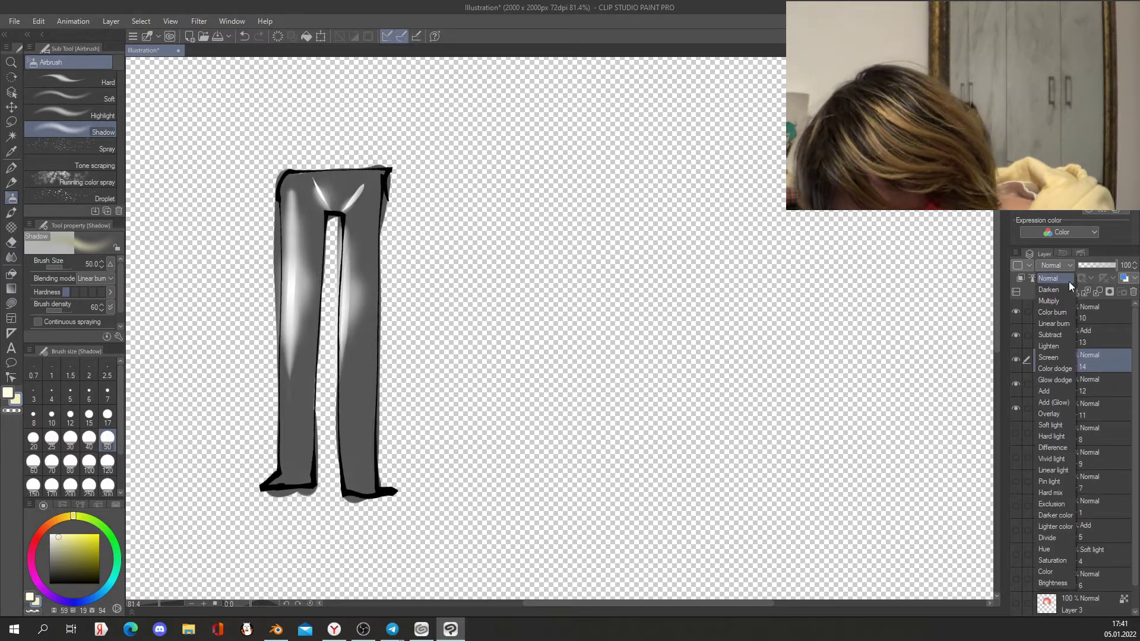
click(1045, 391)
Airbrush a pale yellow glow over the left leg's highlight and the crotch folds at size 50
drag(291, 184, 285, 363)
key(ctrl+z)
drag(291, 266, 292, 317)
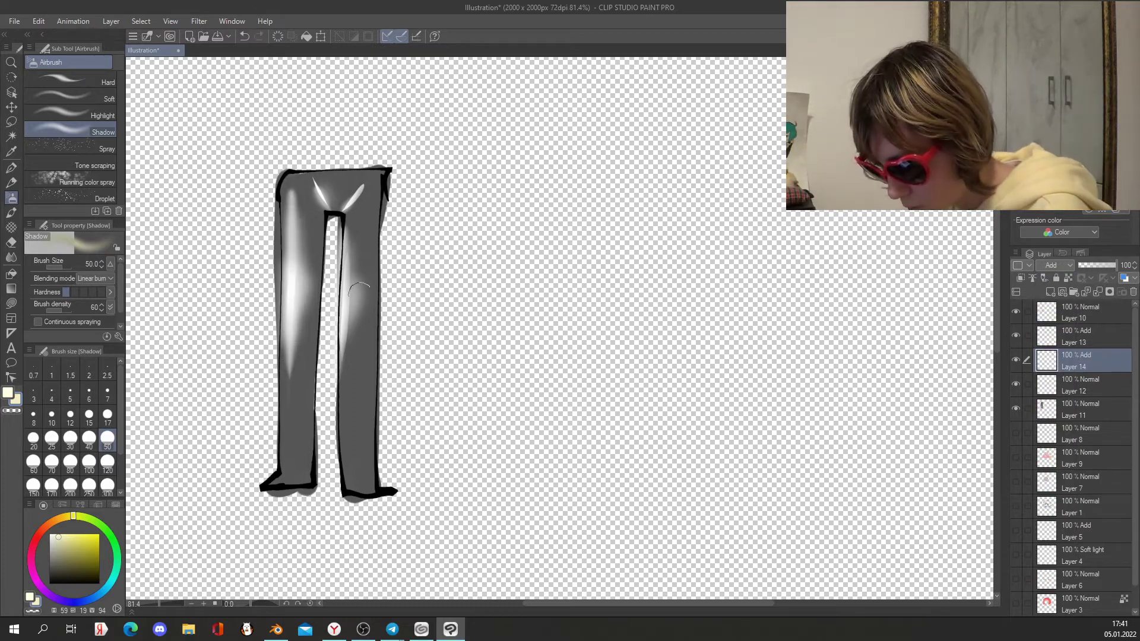
drag(322, 191, 342, 209)
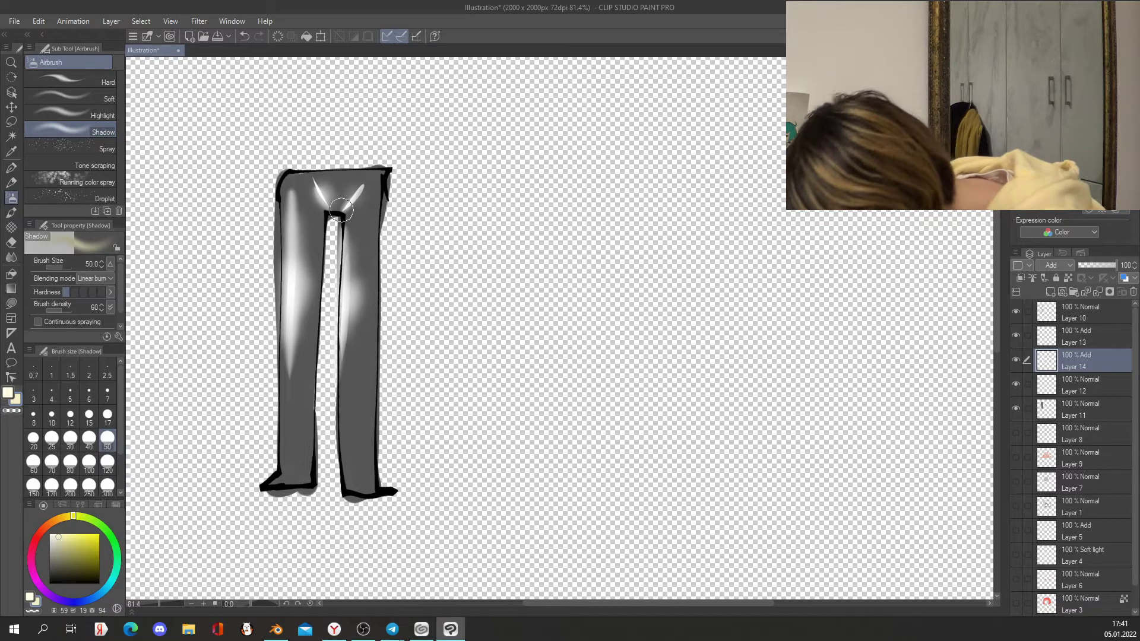
Choose a stronger yellow, return the glow layer to Normal blending and airbrush a yellow tint over the highlights on both legs
click(78, 539)
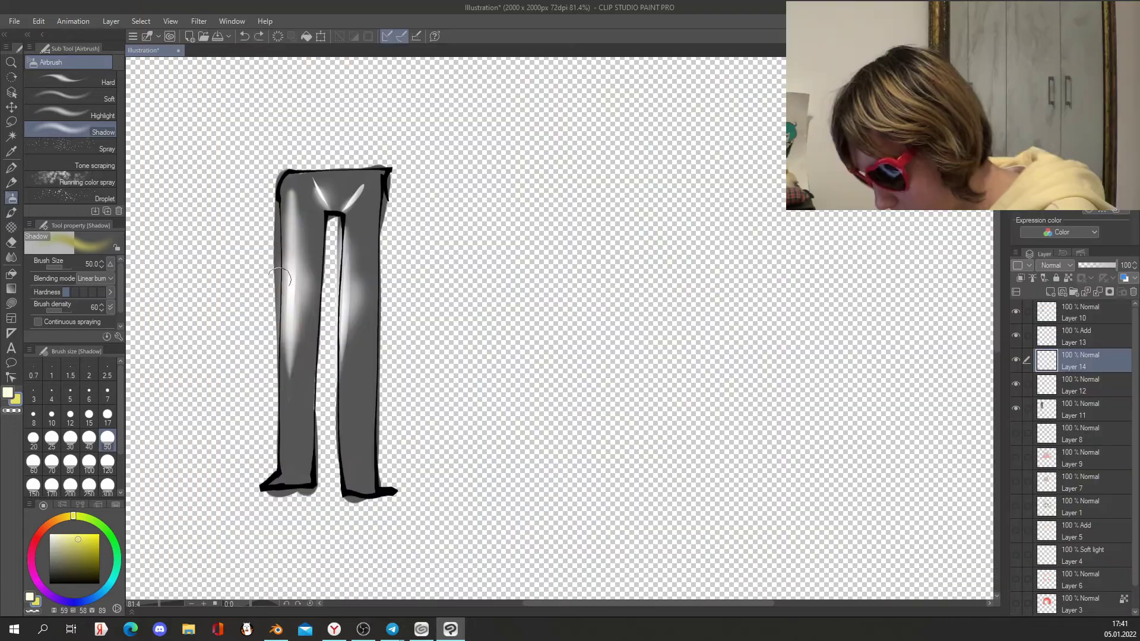
drag(288, 209, 295, 351)
key(ctrl+z)
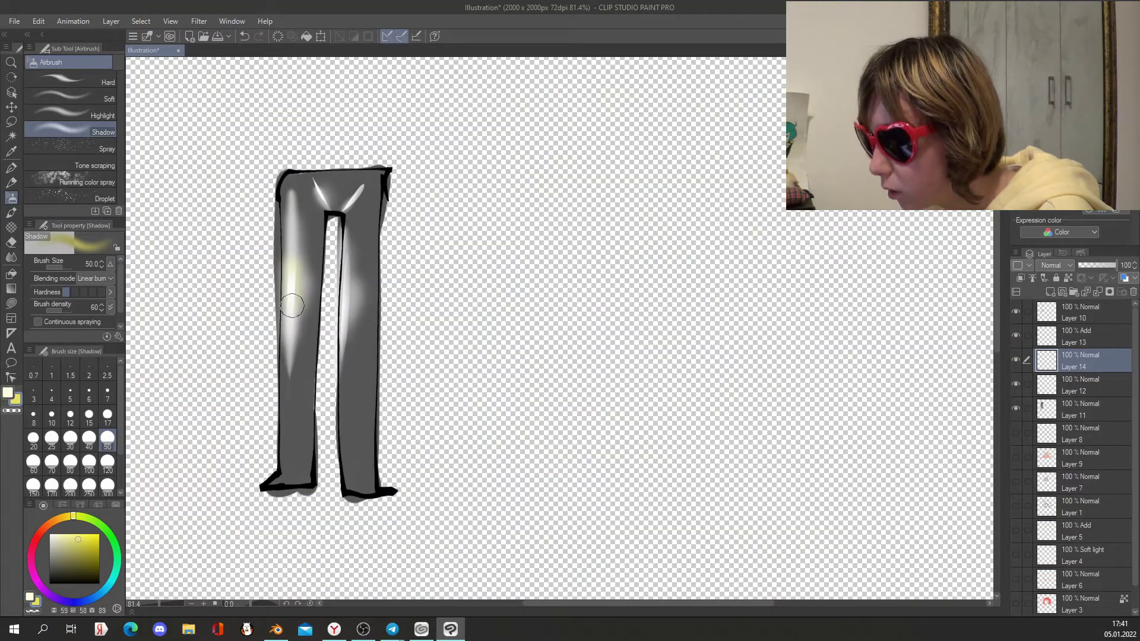
drag(347, 281, 350, 324)
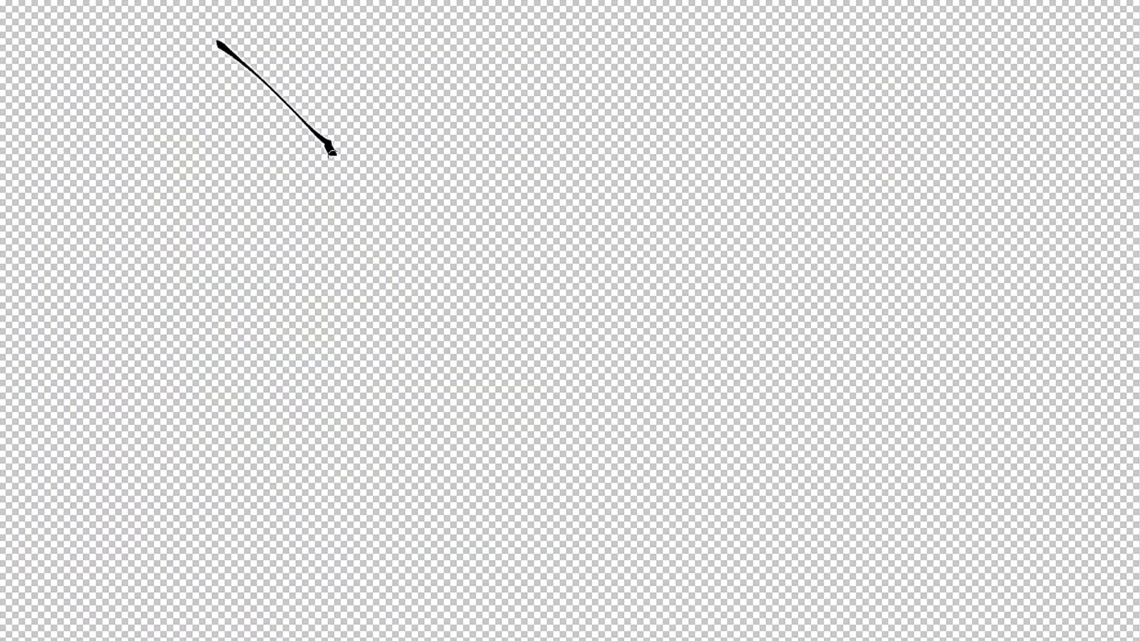
Sketch a black outline of long tapering lines spreading down from a narrow peak, with short hooked ends
drag(202, 18, 209, 184)
drag(224, 77, 324, 255)
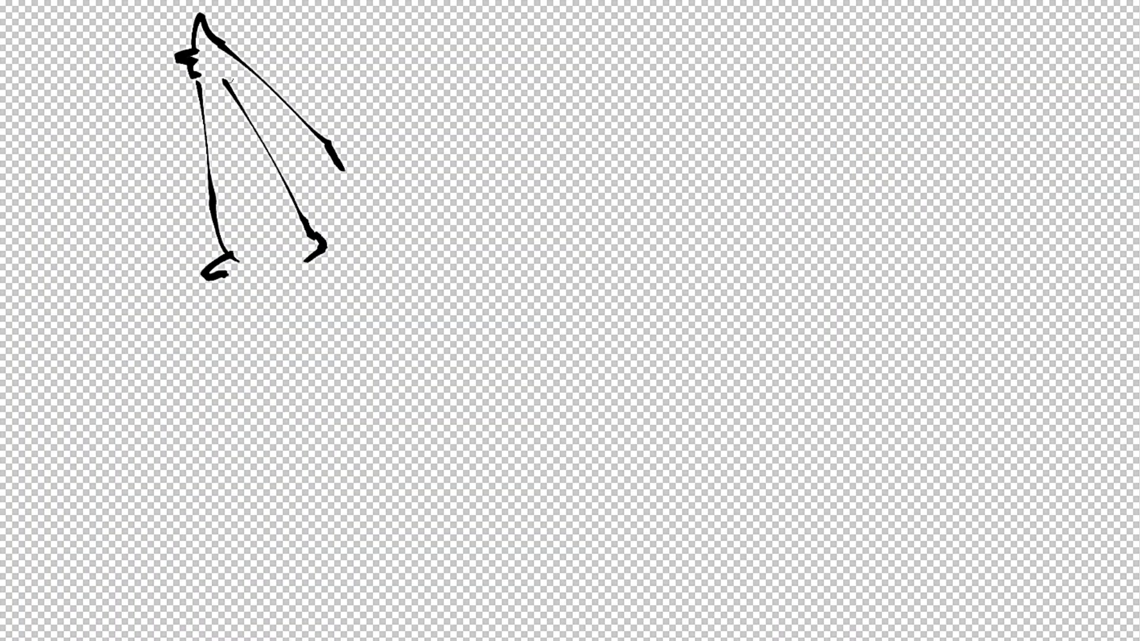
drag(229, 119, 274, 254)
drag(342, 170, 378, 211)
drag(375, 209, 391, 228)
drag(274, 265, 265, 278)
drag(776, 283, 749, 301)
Draw a long rising black line and a series of fold lines slanting down from it
mouse_move(363, 242)
mouse_down()
mouse_move(526, 244)
mouse_move(655, 129)
mouse_up()
drag(658, 124, 748, 92)
drag(734, 137, 629, 343)
drag(565, 257, 651, 204)
mouse_move(697, 167)
mouse_down()
mouse_move(602, 283)
mouse_move(607, 351)
mouse_up()
drag(599, 214, 562, 376)
drag(538, 338, 486, 419)
Draw six long, nearly vertical black fold lines down through the sketch
drag(339, 218, 386, 372)
drag(490, 175, 474, 397)
drag(606, 135, 596, 474)
drag(647, 168, 640, 418)
drag(328, 224, 321, 522)
drag(366, 205, 370, 528)
Draw a black zigzag edge on the sketch's left side, plus long and short strokes around its lower middle
drag(242, 133, 157, 211)
drag(158, 211, 218, 250)
drag(213, 252, 175, 373)
mouse_move(665, 348)
mouse_down()
mouse_move(616, 386)
mouse_move(475, 436)
mouse_up()
drag(281, 360, 515, 436)
drag(467, 376, 515, 386)
key(ctrl+z)
drag(564, 373, 531, 379)
drag(532, 378, 515, 373)
drag(440, 372, 486, 376)
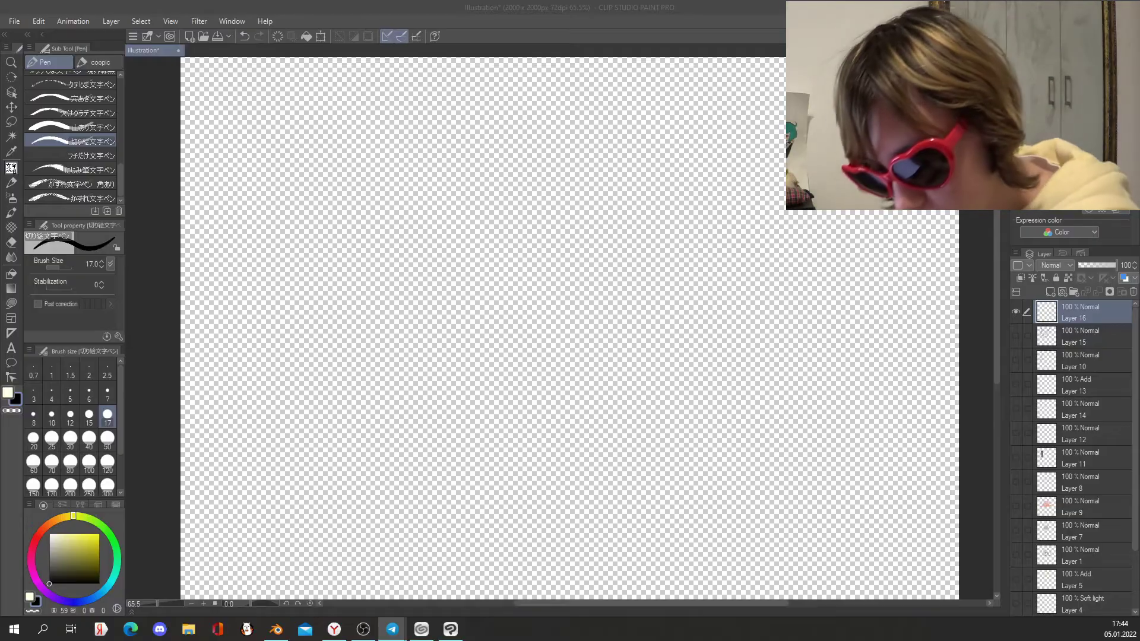
Add a new raster layer at the top of the stack and hide the layer directly below it
click(1050, 291)
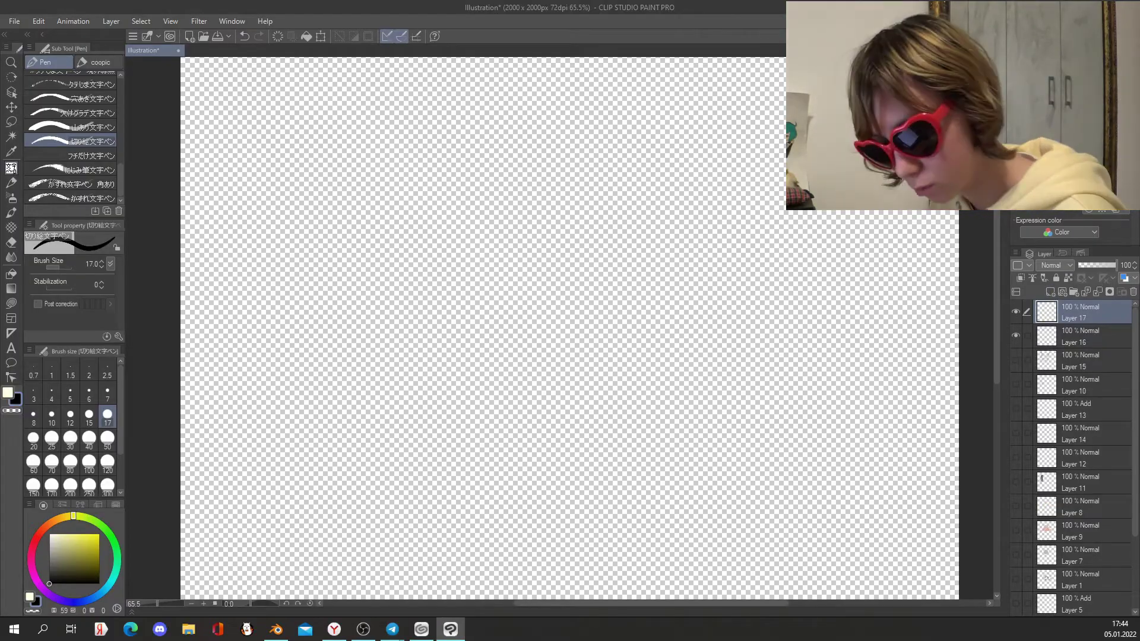
click(1016, 335)
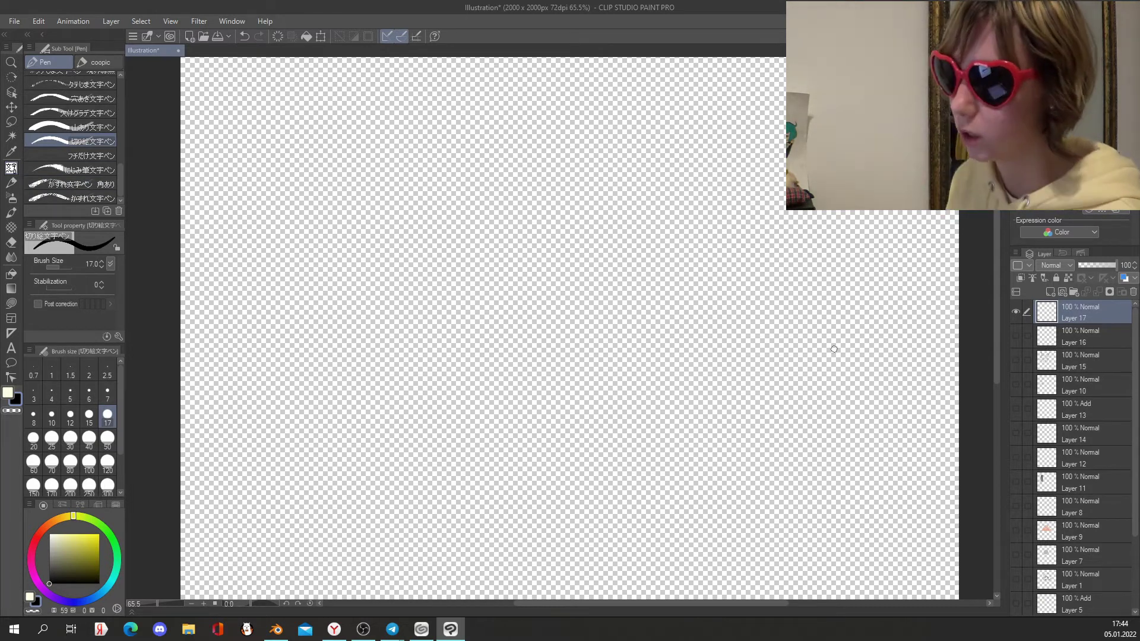
drag(415, 324, 771, 314)
key(ctrl+z)
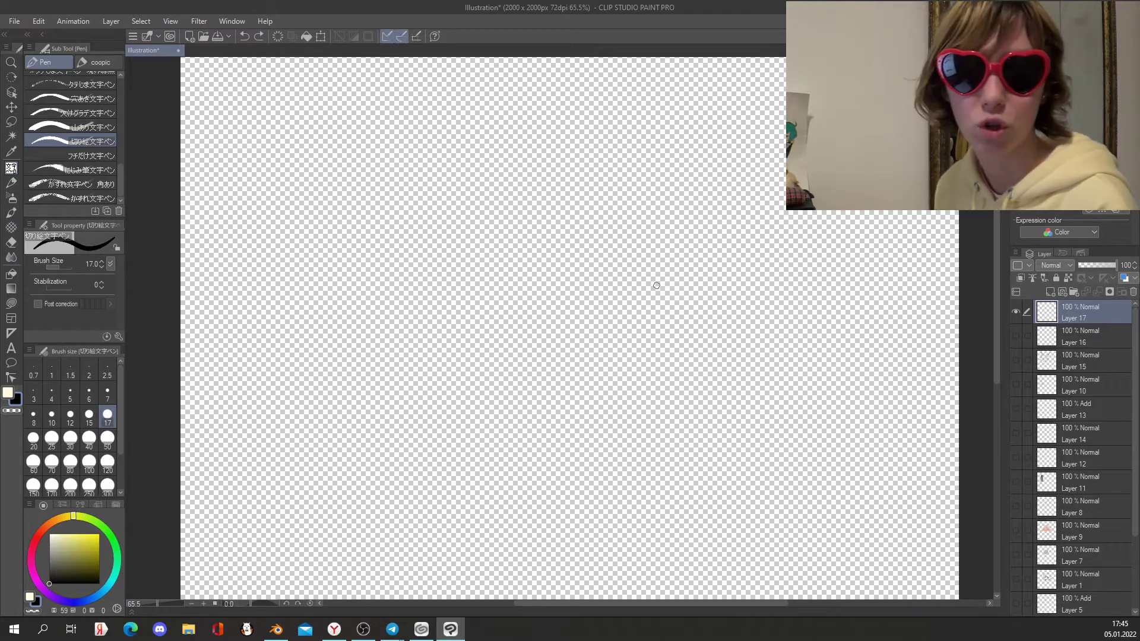
drag(497, 328, 657, 325)
key(ctrl+z)
With the G-pen, sketch two salmon-pink eye guides on the layer below: a dome above and a flat-topped bowl beneath it
drag(120, 181, 123, 91)
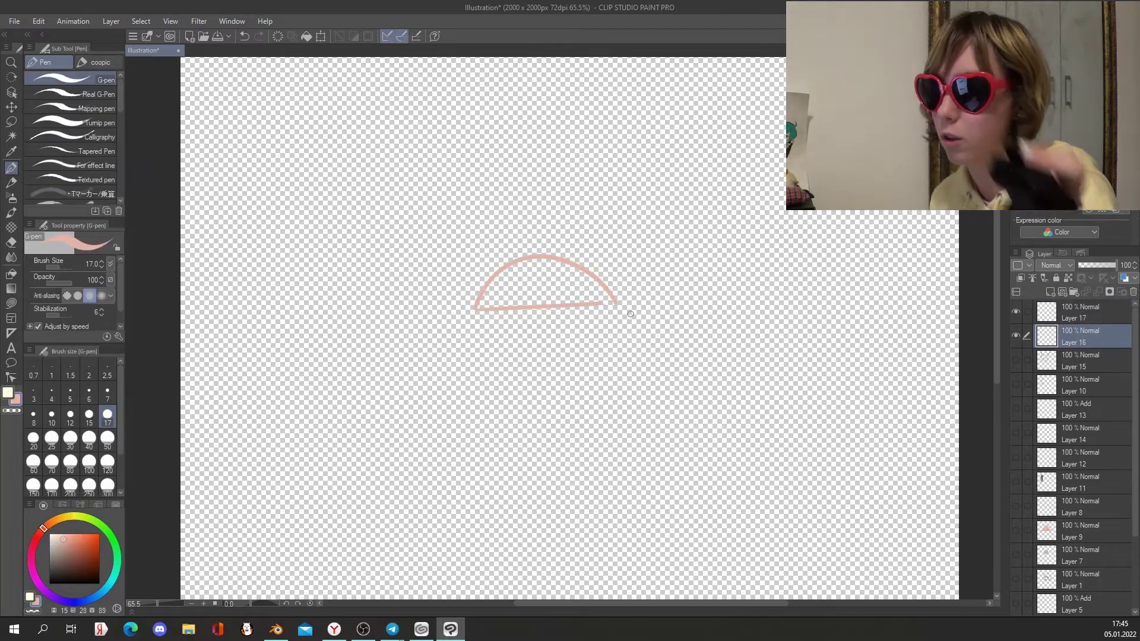
drag(461, 456, 609, 445)
key(ctrl+z)
drag(462, 456, 607, 445)
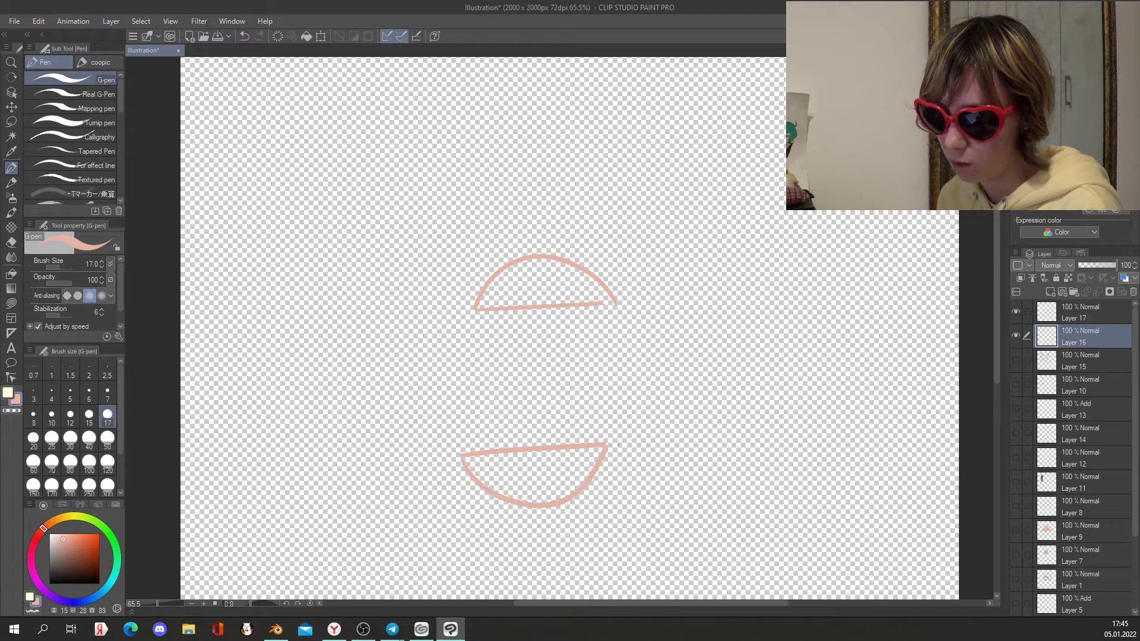
On the top layer, draw a thick black upper lash line over the pink dome, extending past the eye's outer corner
click(1067, 321)
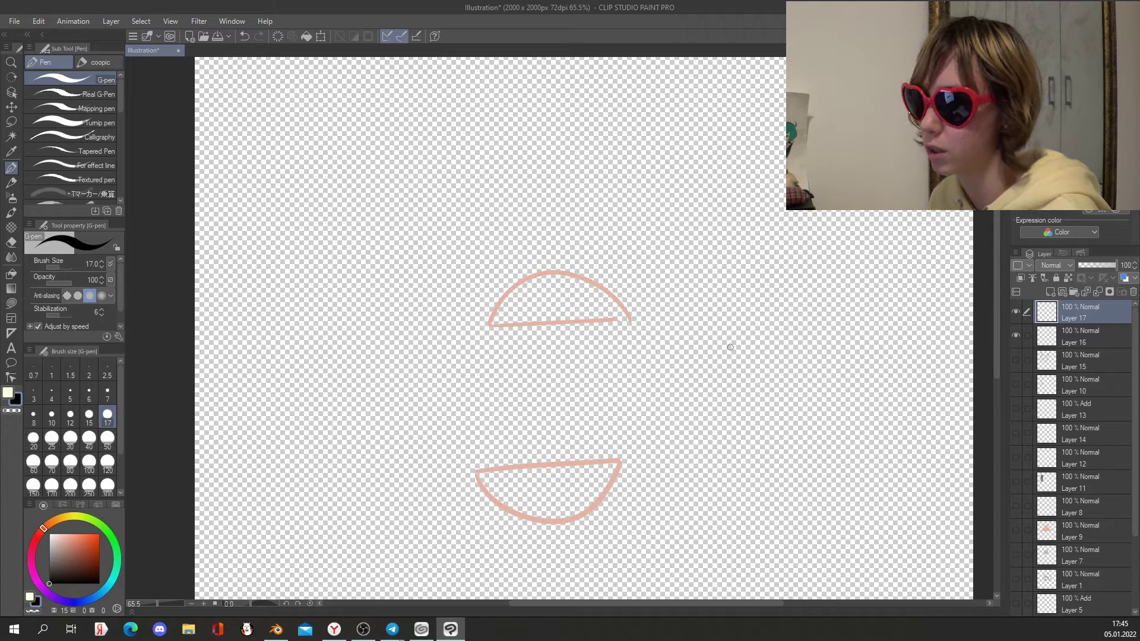
mouse_move(631, 325)
mouse_down()
mouse_move(535, 275)
mouse_move(482, 316)
mouse_up()
key(ctrl+z)
key(ctrl+z)
key(ctrl+z)
drag(563, 275, 473, 288)
key(ctrl+z)
drag(552, 273, 454, 298)
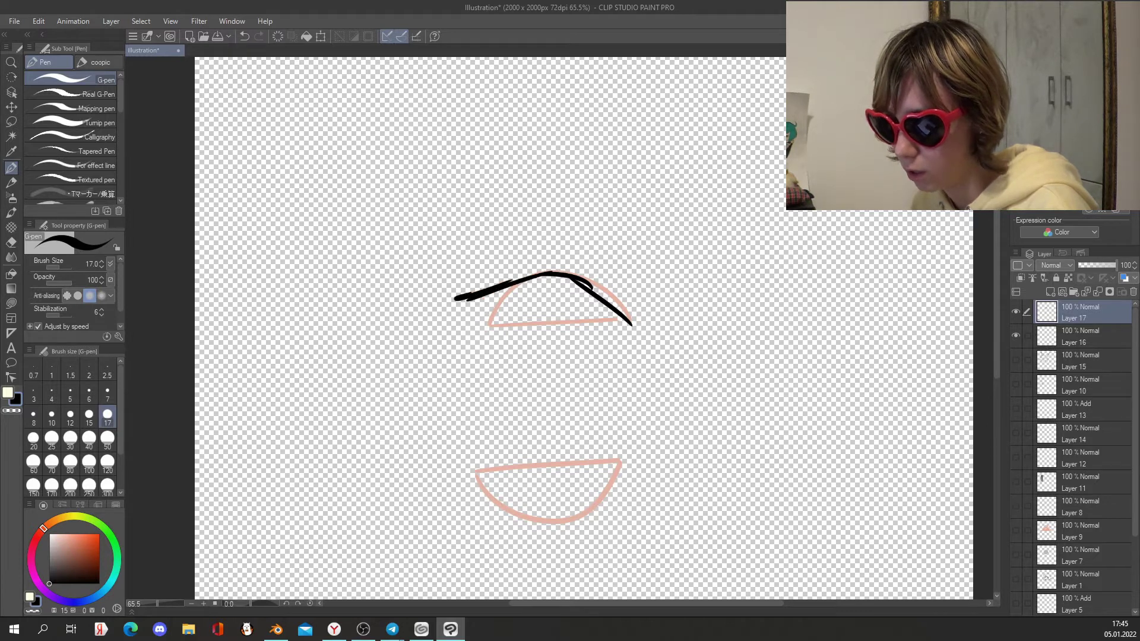
drag(523, 278, 623, 310)
drag(514, 288, 486, 299)
Draw the first eye's lower lash line in black, from the outer corner along the guide's flat base
drag(454, 300, 491, 323)
key(ctrl+z)
key(ctrl+z)
key(ctrl+z)
drag(456, 297, 510, 328)
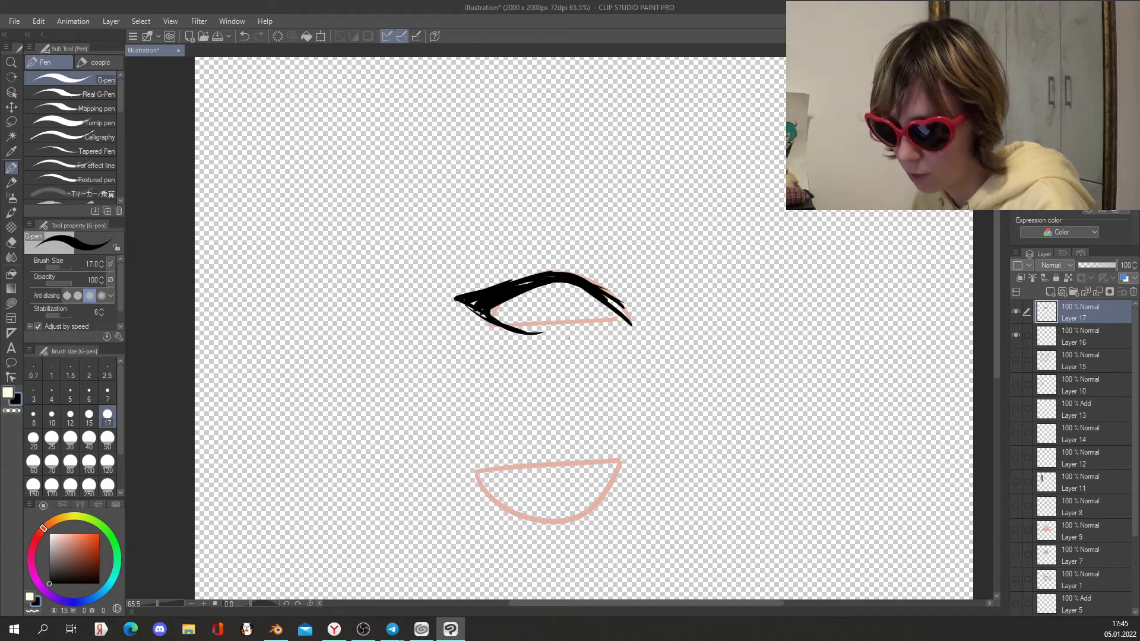
drag(540, 333, 617, 326)
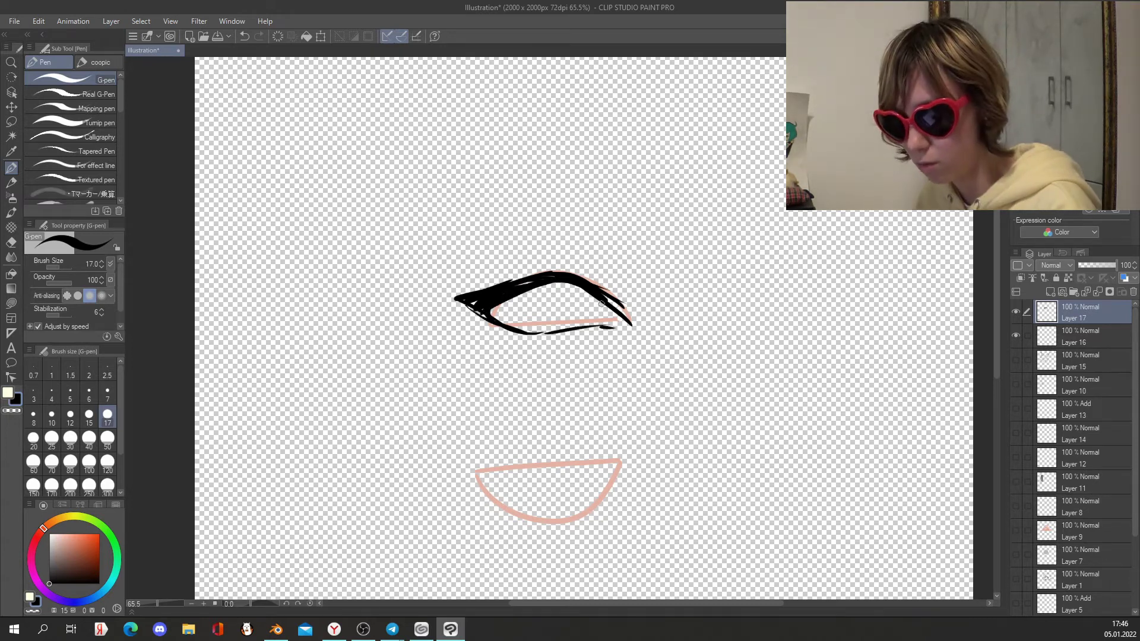
Draw a thin crease beneath the first eye and an arched iris outline inside it
drag(598, 345, 513, 365)
key(ctrl+z)
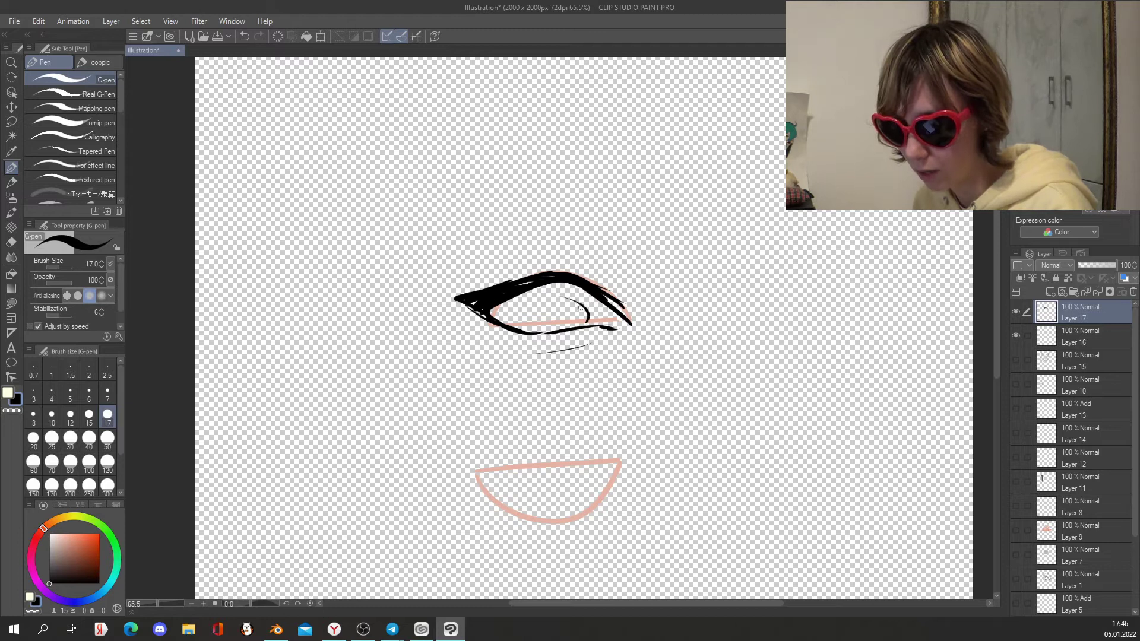
drag(564, 300, 525, 333)
Add crease lines above the first eye, angular marks beside its inner corner, and a long arched brow line
drag(587, 267, 522, 260)
drag(644, 312, 629, 276)
drag(653, 316, 665, 276)
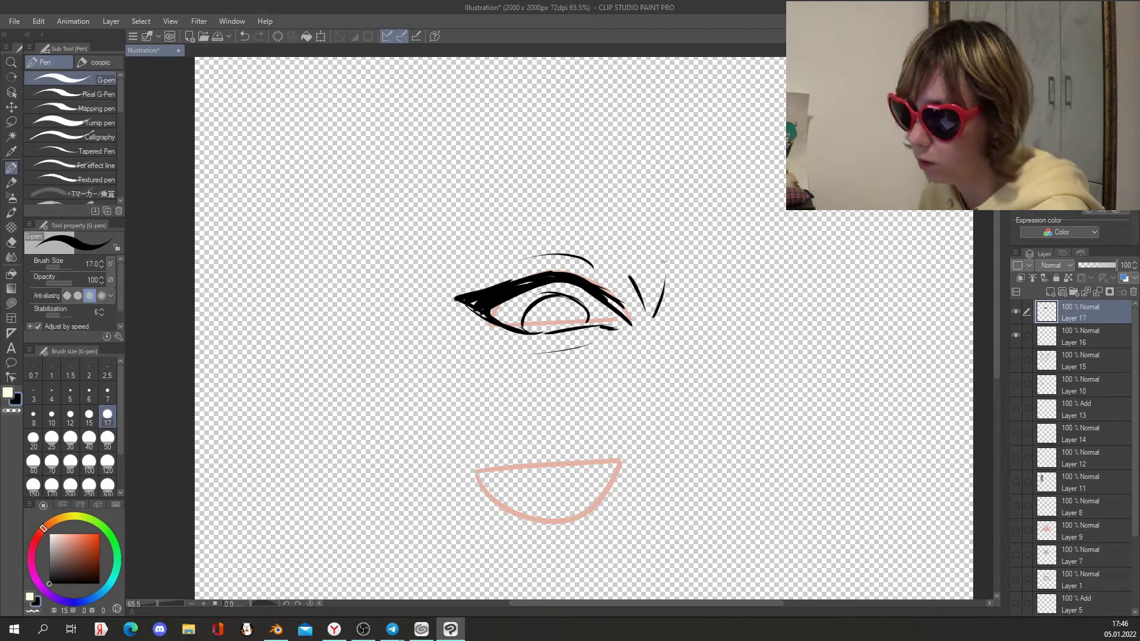
drag(446, 273, 590, 228)
drag(434, 250, 658, 204)
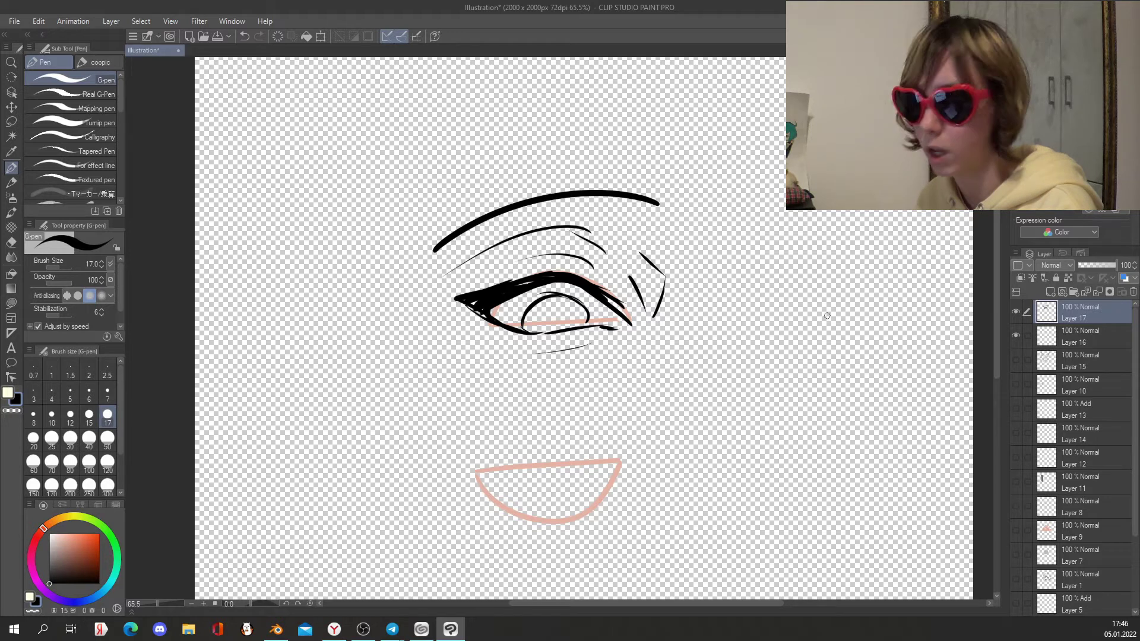
Draw a thick, nearly flat black upper lash line along the top of the pink bowl guide, extending past both ends
scroll(746, 389, up, 2)
drag(634, 372, 684, 354)
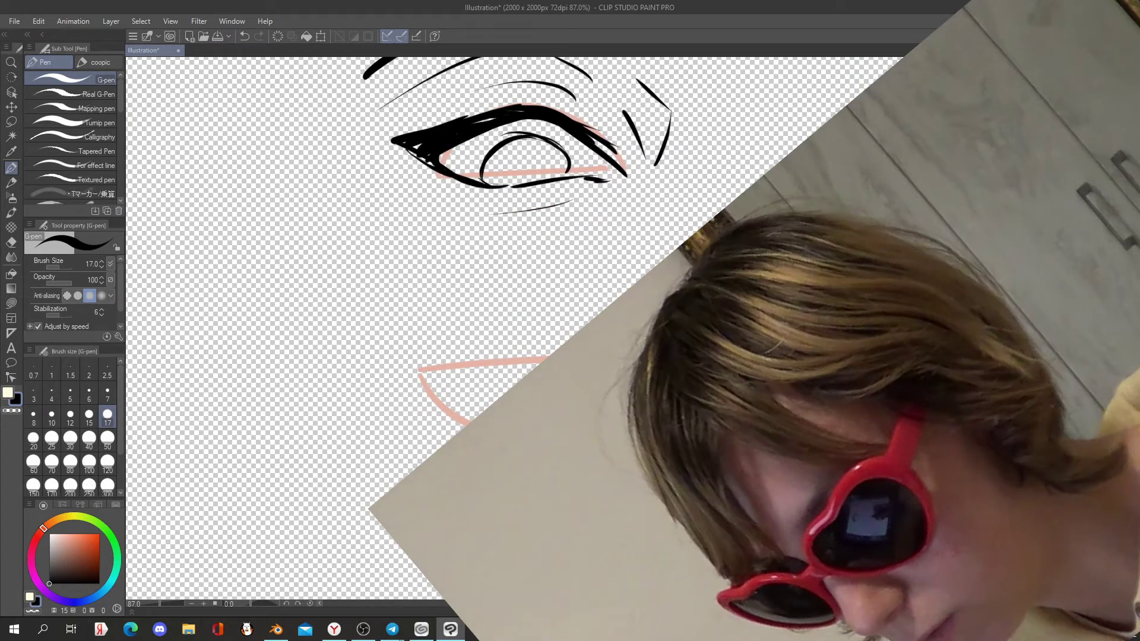
drag(369, 370, 638, 360)
key(ctrl+z)
key(ctrl+z)
drag(419, 362, 598, 357)
drag(373, 371, 633, 369)
mouse_move(546, 349)
mouse_down()
mouse_move(599, 356)
mouse_move(452, 349)
mouse_up()
drag(611, 350, 457, 348)
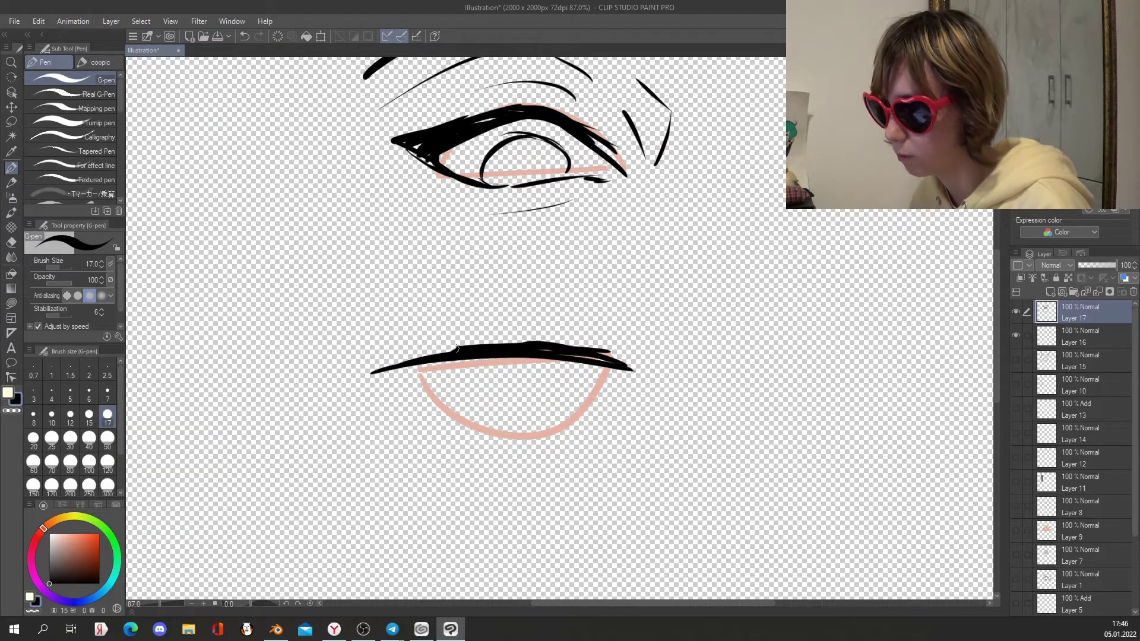
drag(525, 342, 362, 374)
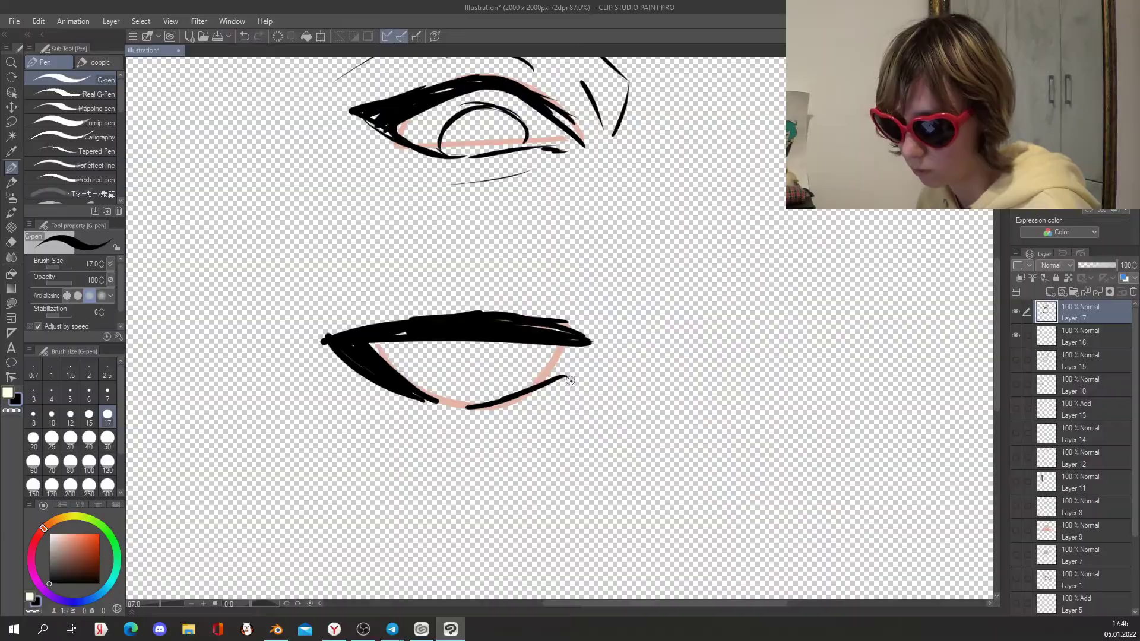
Finish the second eye's lower lash line towards the inner corner and add a thin angled crease beneath it
drag(573, 379, 502, 396)
mouse_move(503, 400)
mouse_down()
mouse_move(454, 405)
mouse_move(488, 402)
mouse_up()
drag(404, 410, 467, 422)
key(ctrl+z)
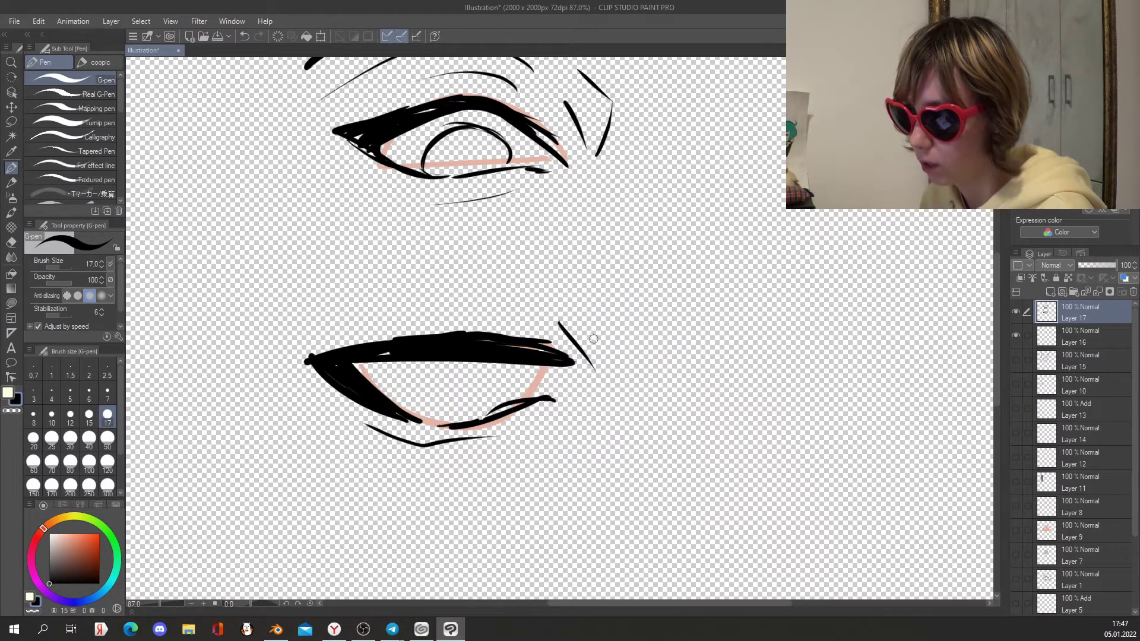
Add inner-corner marks, an upper crease and a long brow line around the second eye, plus a curve inside it
drag(579, 310, 590, 339)
mouse_move(342, 327)
mouse_down()
mouse_move(534, 321)
mouse_move(327, 302)
mouse_up()
key(ctrl+z)
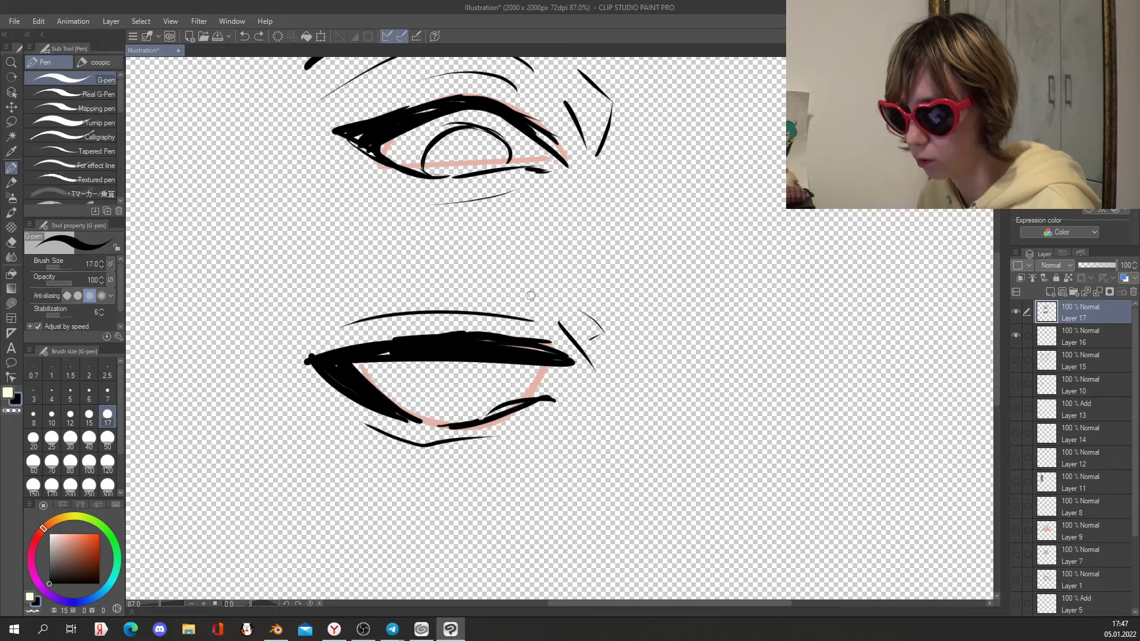
drag(536, 288, 320, 310)
mouse_move(633, 264)
mouse_down()
mouse_move(655, 341)
mouse_move(633, 286)
mouse_move(242, 219)
mouse_up()
drag(393, 383, 467, 418)
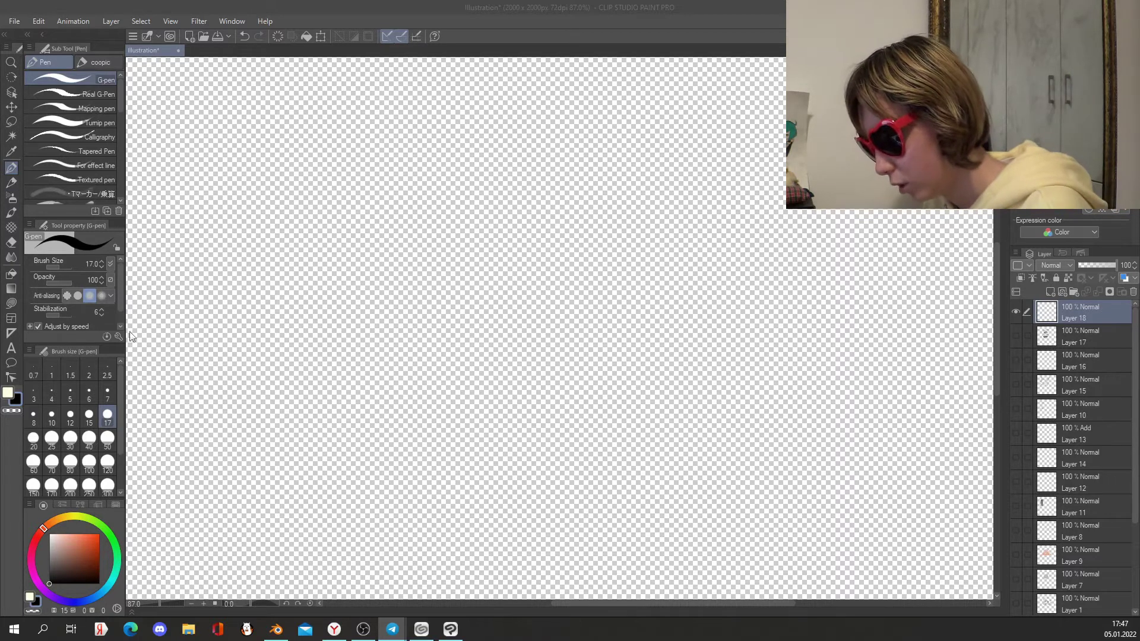
With the Calligraphy pen, draw a simple black head-and-shoulders figure with two dot eyes on the empty new layer
click(121, 177)
click(90, 135)
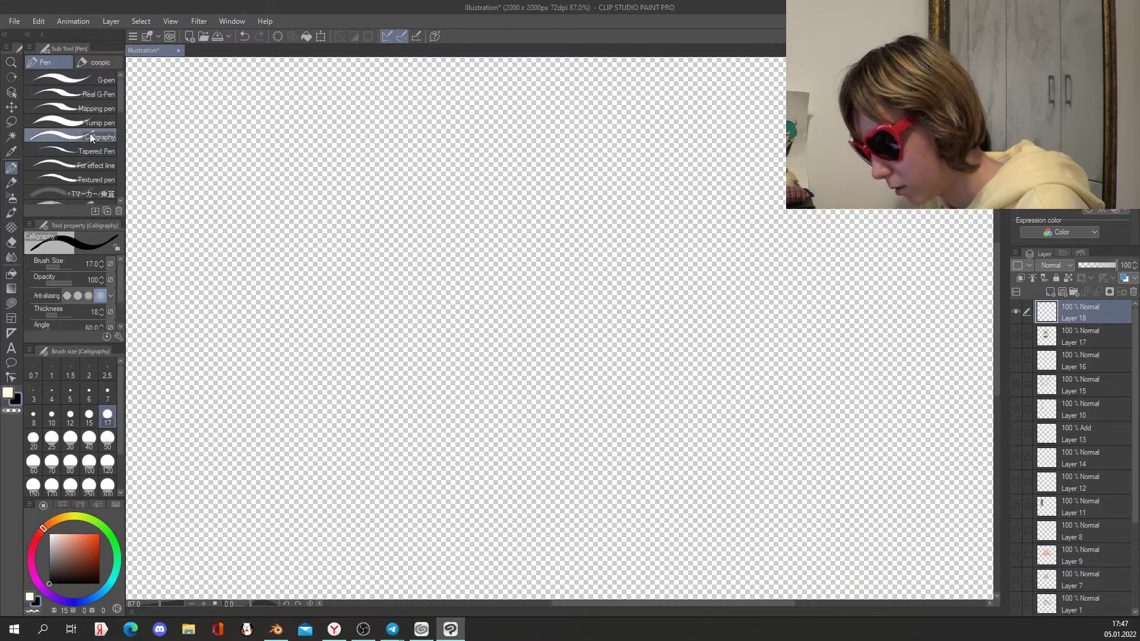
mouse_move(591, 166)
mouse_down()
mouse_move(437, 265)
mouse_move(594, 172)
mouse_up()
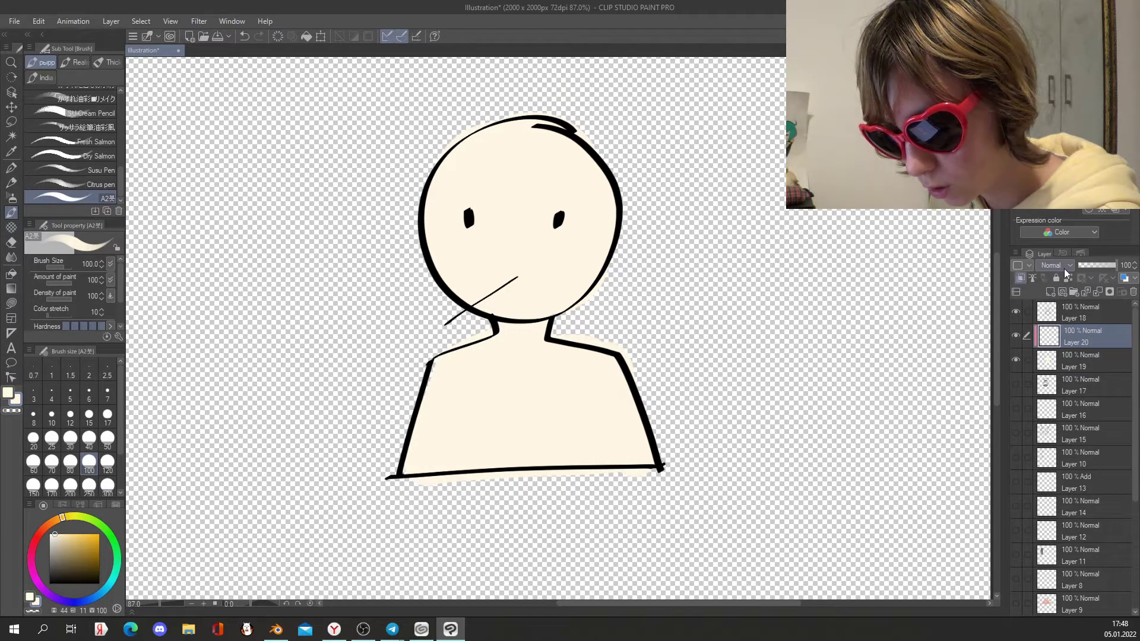
Set the clipped shading layer to Multiply and paint the whole figure dark navy blue on it
click(1063, 267)
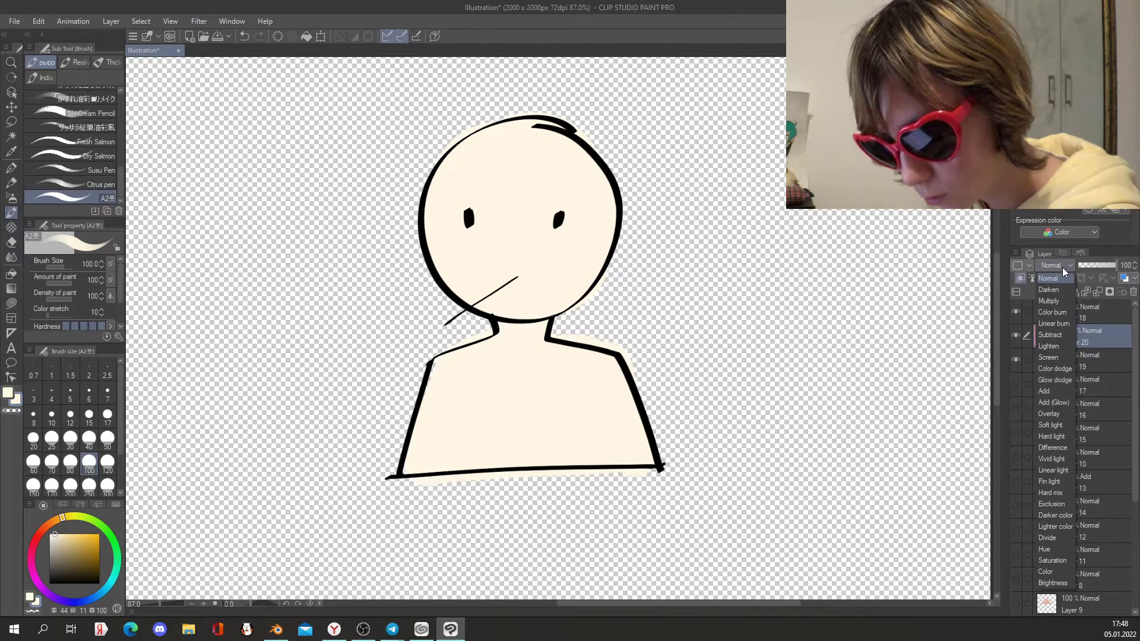
click(1063, 301)
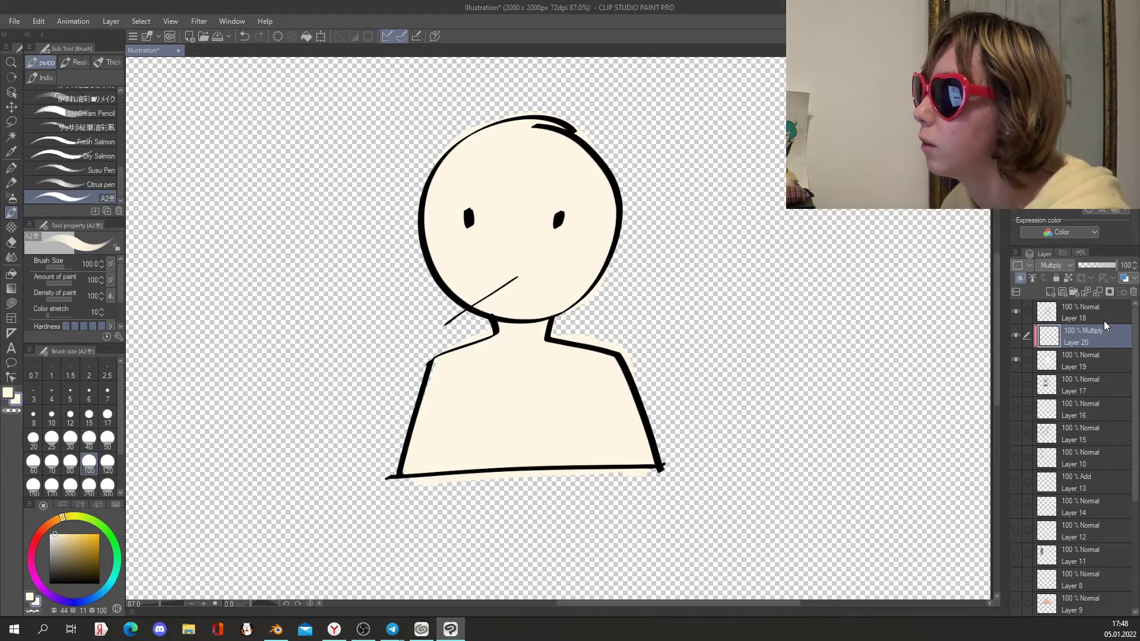
click(91, 600)
click(72, 569)
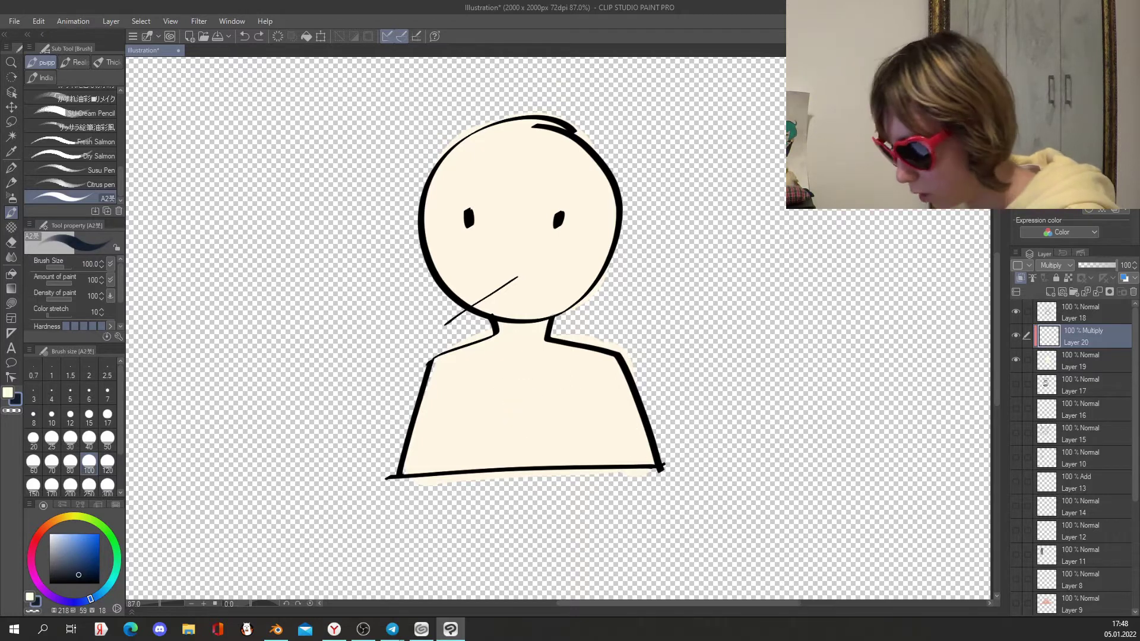
mouse_move(502, 128)
mouse_down()
mouse_move(411, 226)
mouse_move(537, 231)
mouse_move(694, 216)
mouse_move(705, 327)
mouse_move(631, 447)
mouse_up()
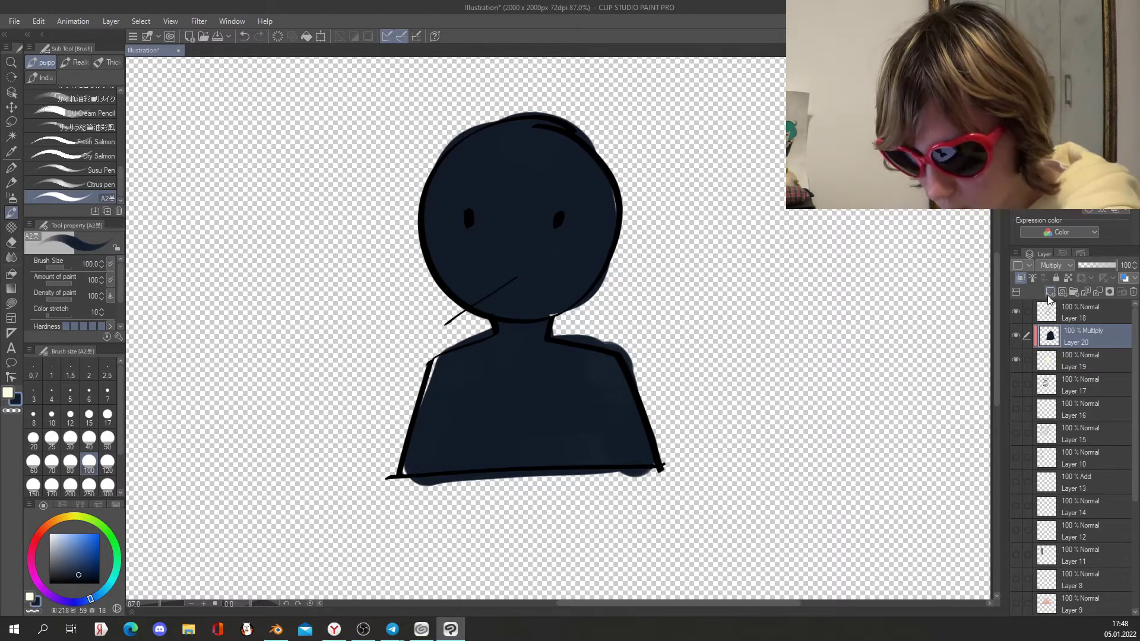
Add a new clipped layer above the Multiply layer, set its blending mode to Add, and choose a salmon-orange colour
click(1050, 292)
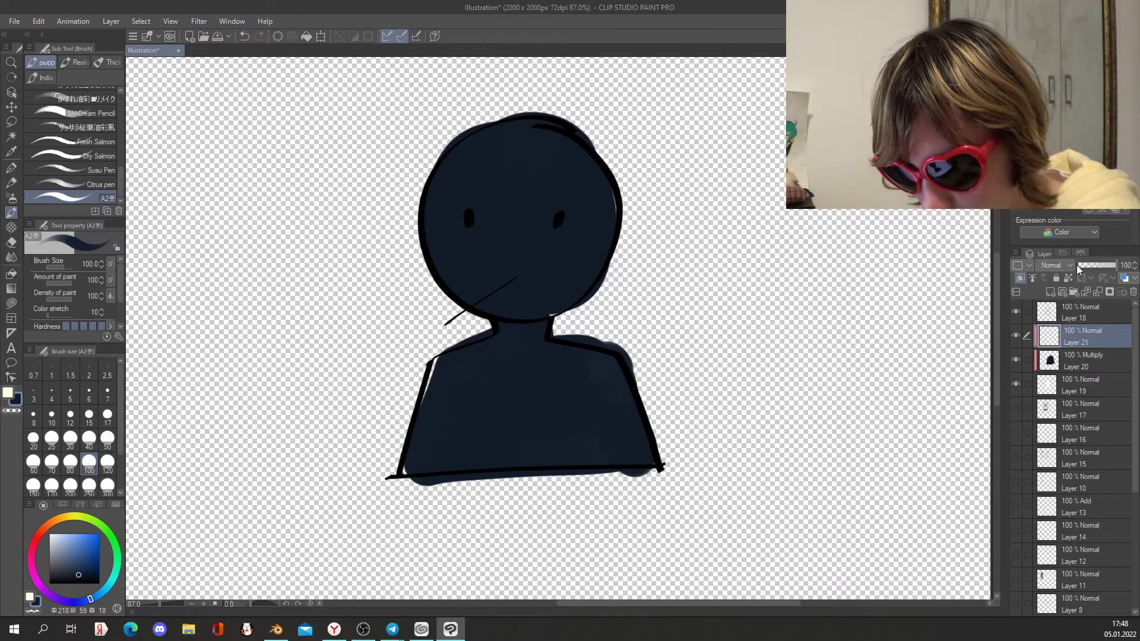
click(1066, 267)
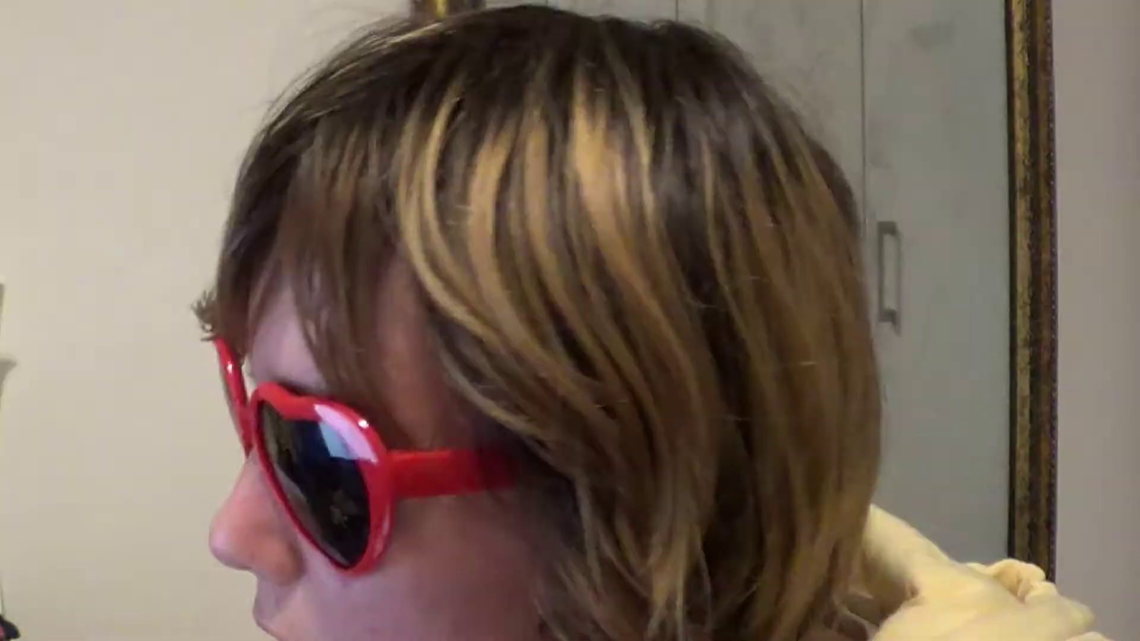
click(1044, 390)
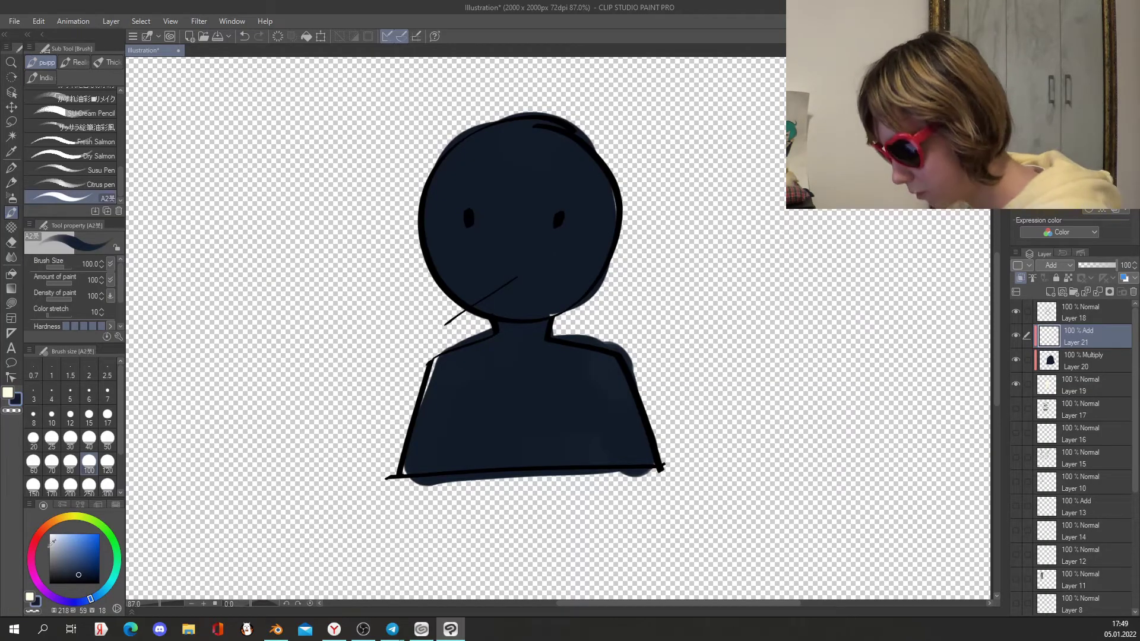
click(57, 523)
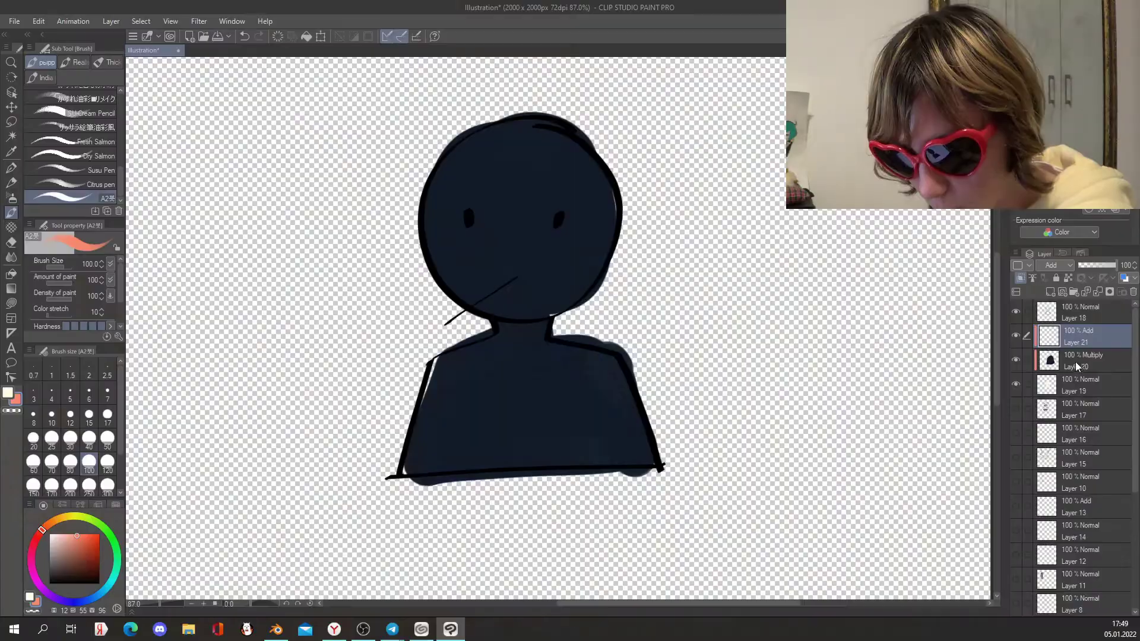
Lower the Multiply layer's opacity to 43% and make the Add layer active again
click(1078, 366)
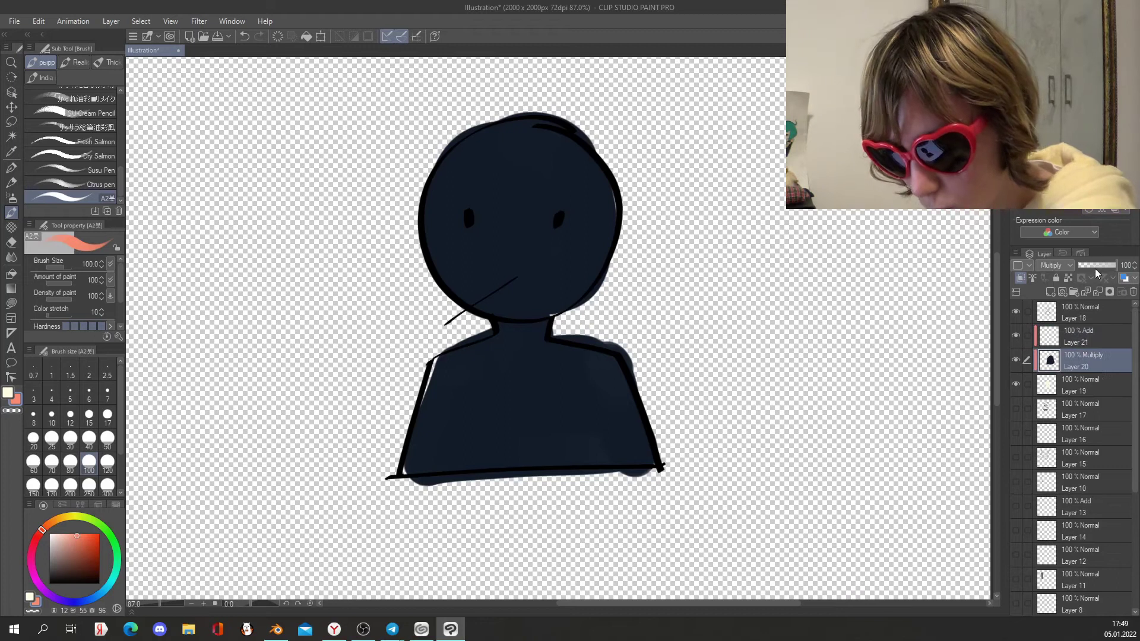
click(1099, 269)
click(1071, 337)
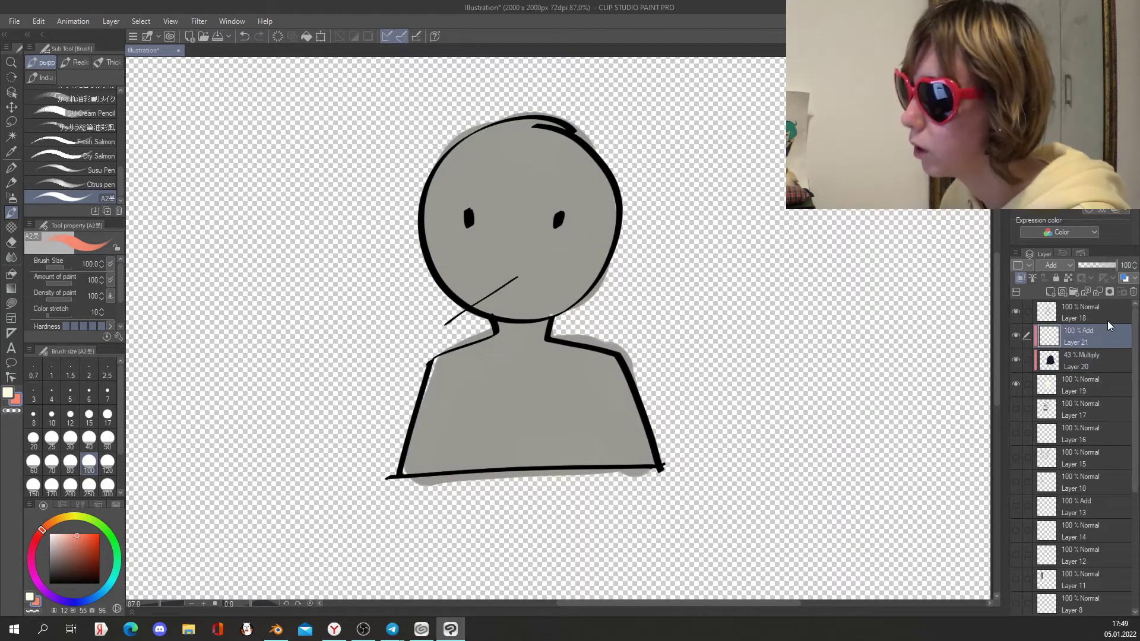
Try lighting one side of the figure on the Add layer with a brush stroke and a straight foreground-to-transparent gradient
drag(582, 118, 613, 504)
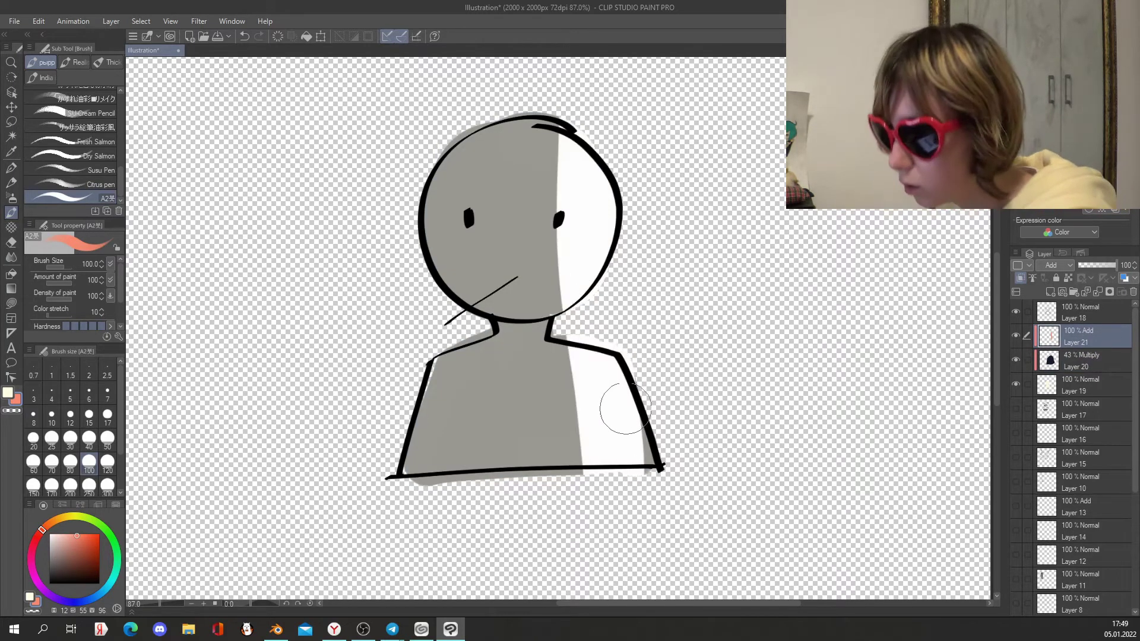
key(ctrl+z)
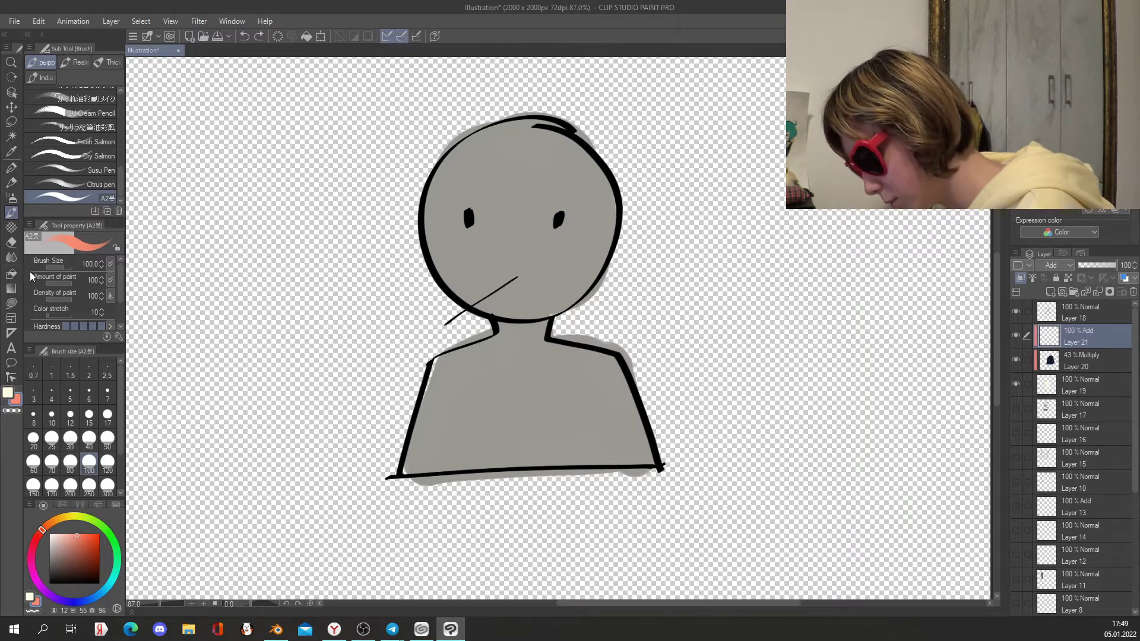
click(11, 289)
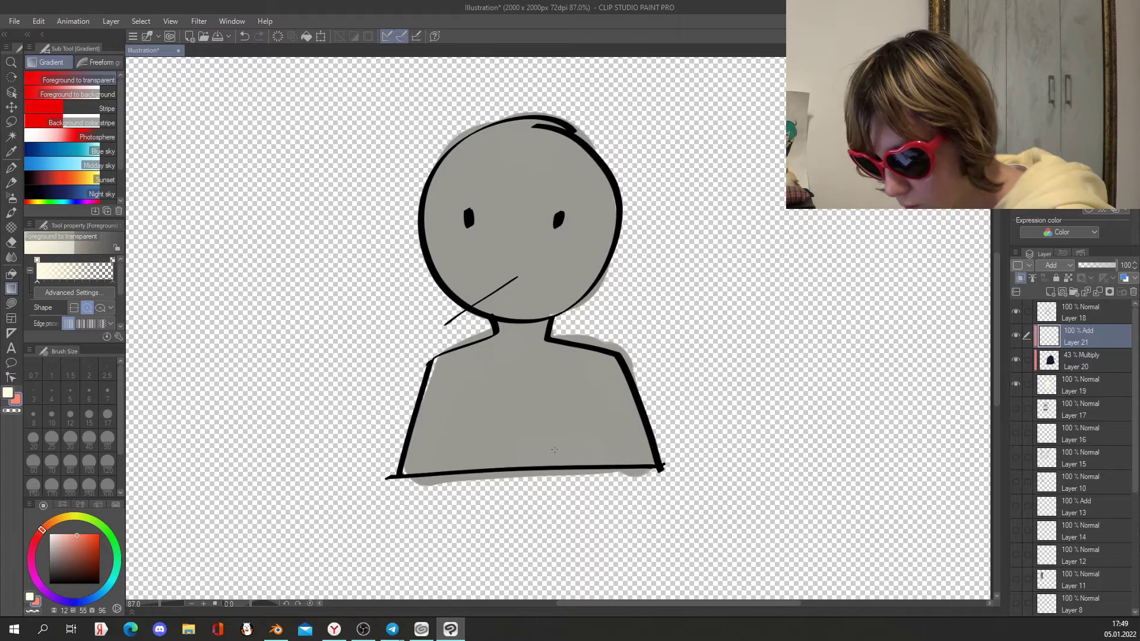
click(74, 308)
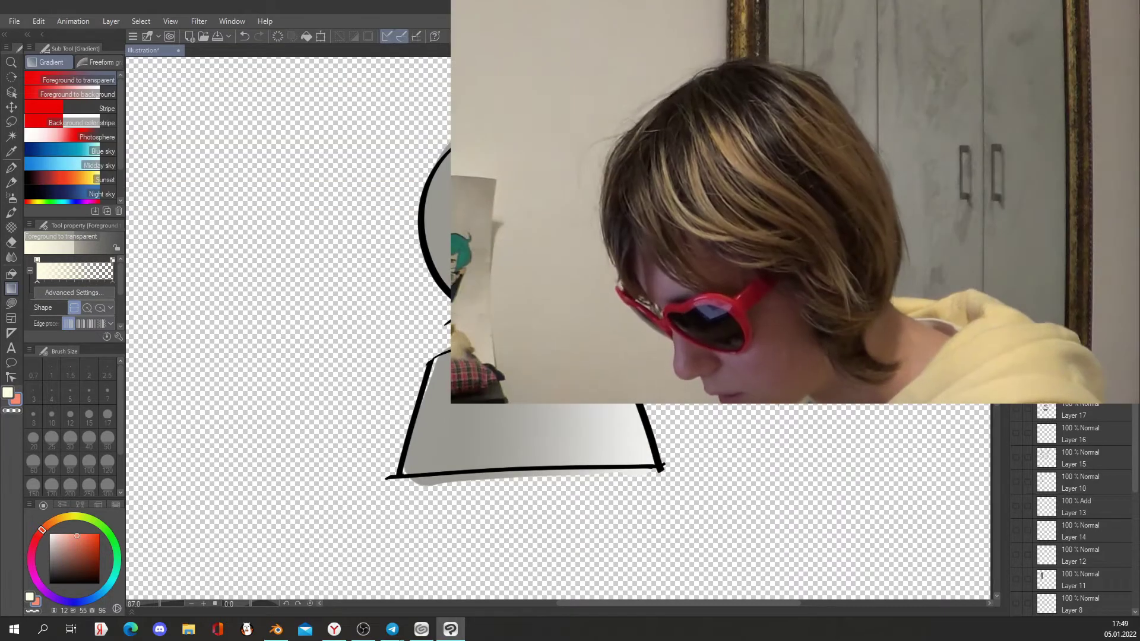
key(ctrl+z)
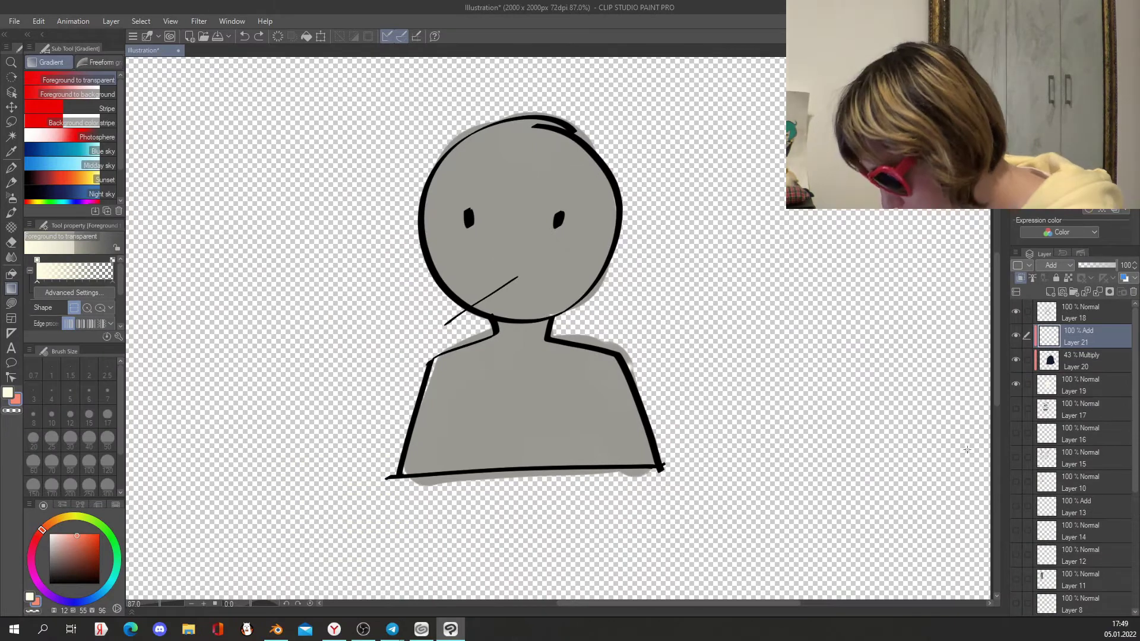
drag(718, 310, 320, 342)
key(ctrl+z)
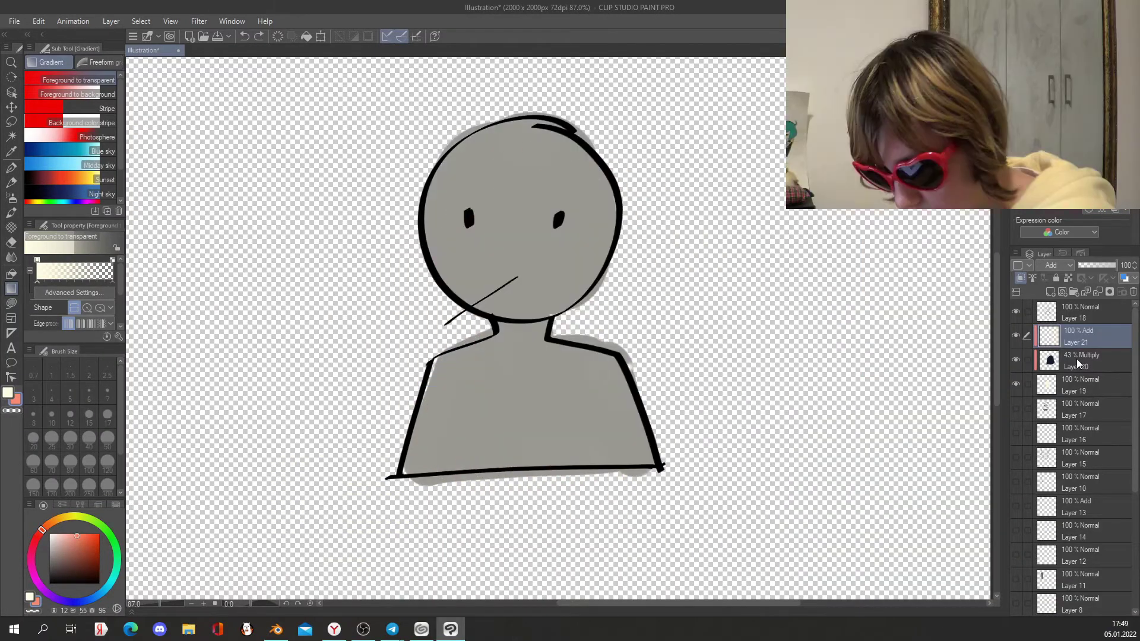
Try Add (Glow) blending on the light layer with a cream foreground-to-transparent gradient across one side of the figure
click(1056, 265)
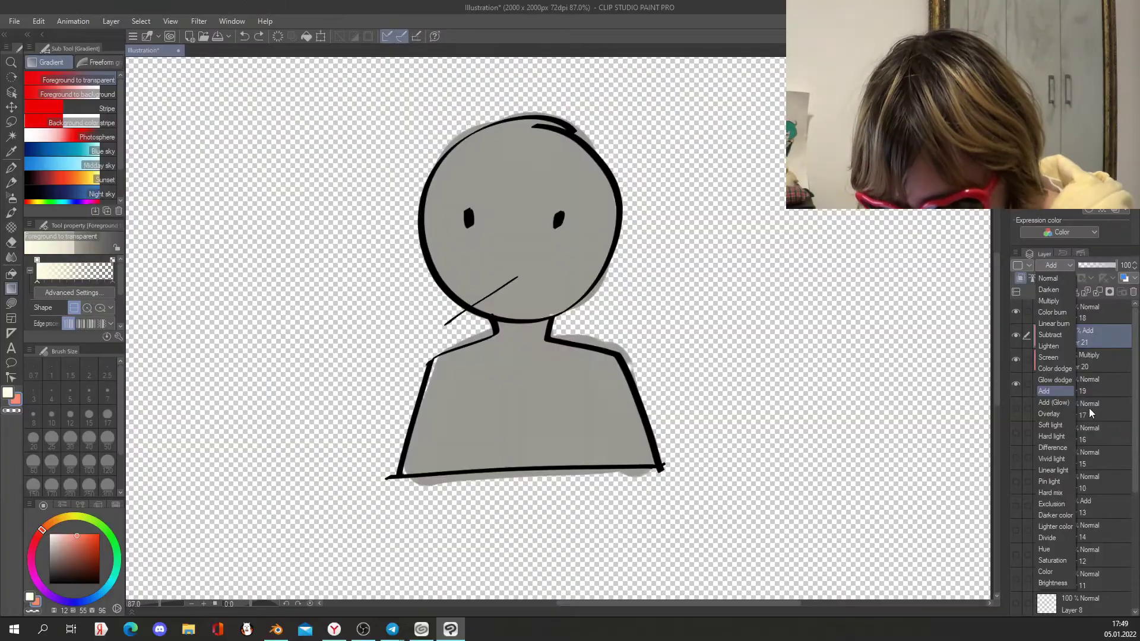
click(1053, 403)
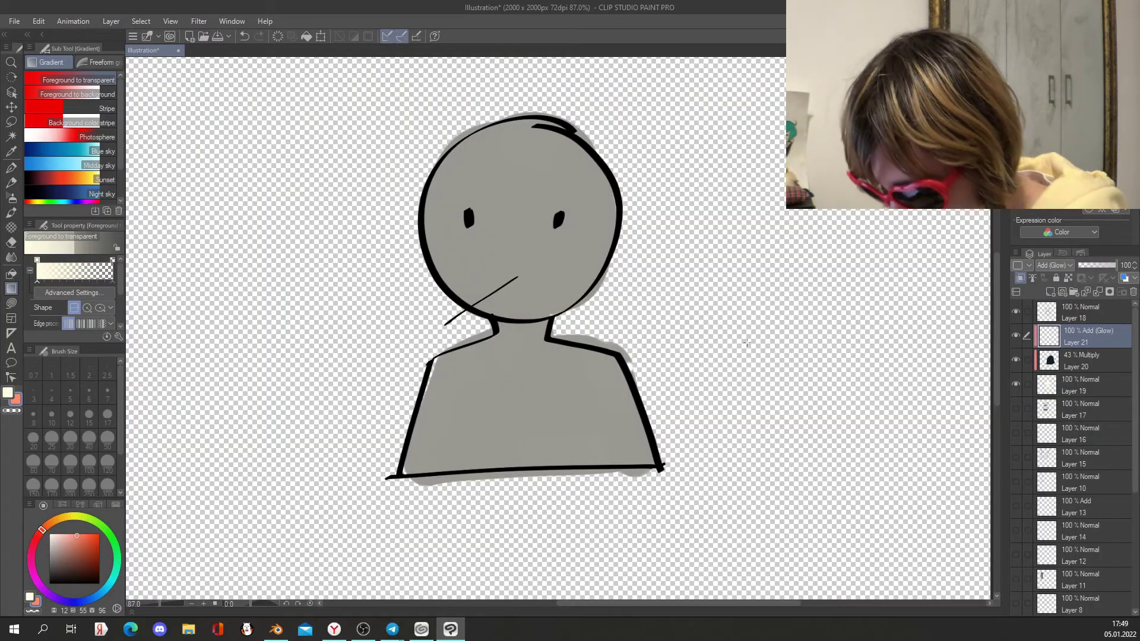
drag(766, 321, 501, 369)
key(ctrl+z)
drag(648, 327, 445, 338)
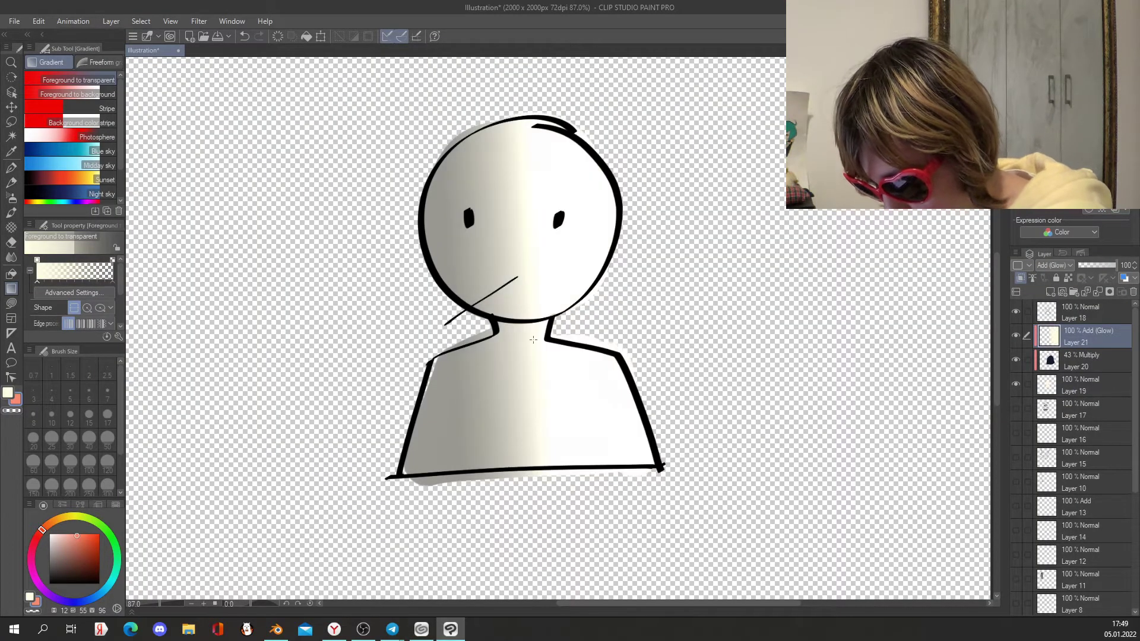
key(ctrl+z)
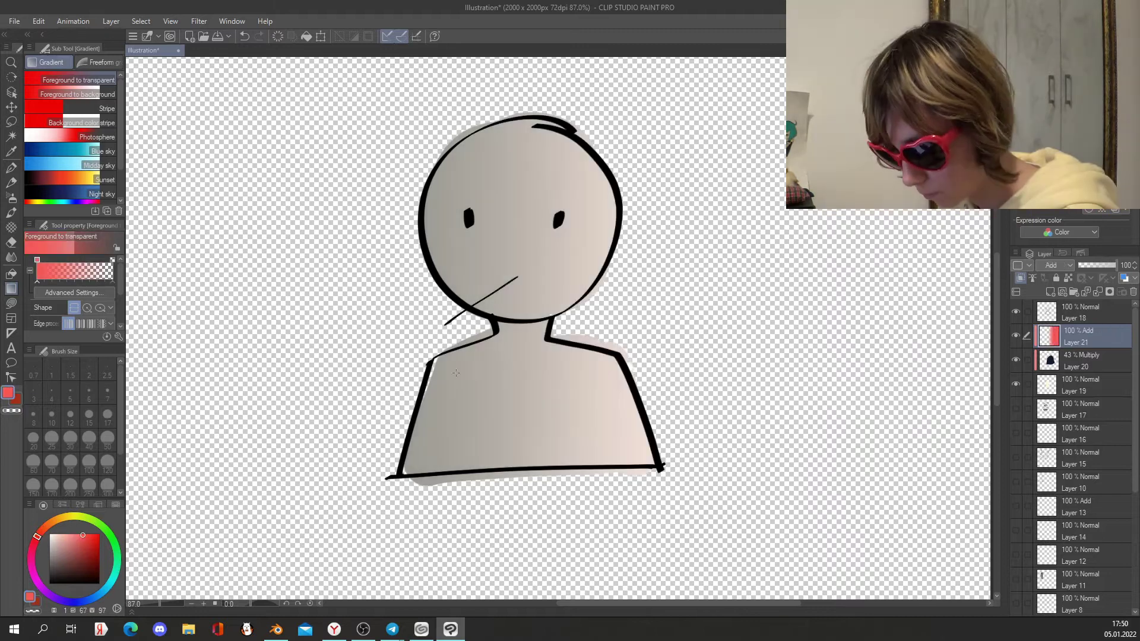
Replace the light layer's gradient with a more saturated red one across the figure and set the layer's opacity to 68%
key(ctrl+z)
click(89, 534)
drag(689, 355, 358, 357)
click(1103, 265)
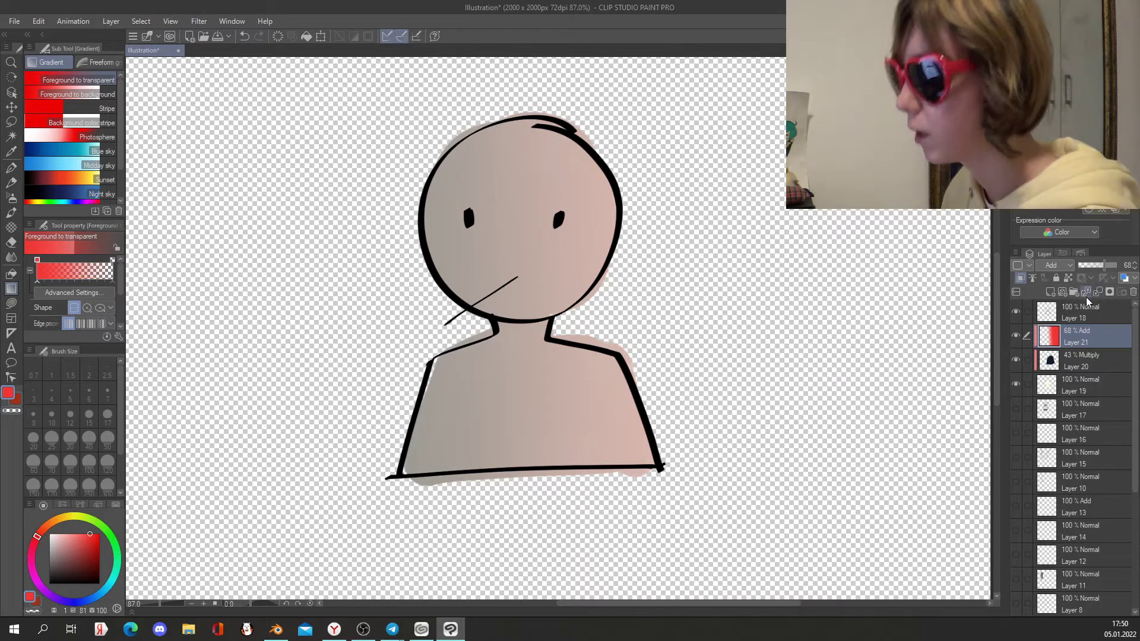
Add a new clipped layer above the red light layer and set its blending mode to Add
click(1051, 291)
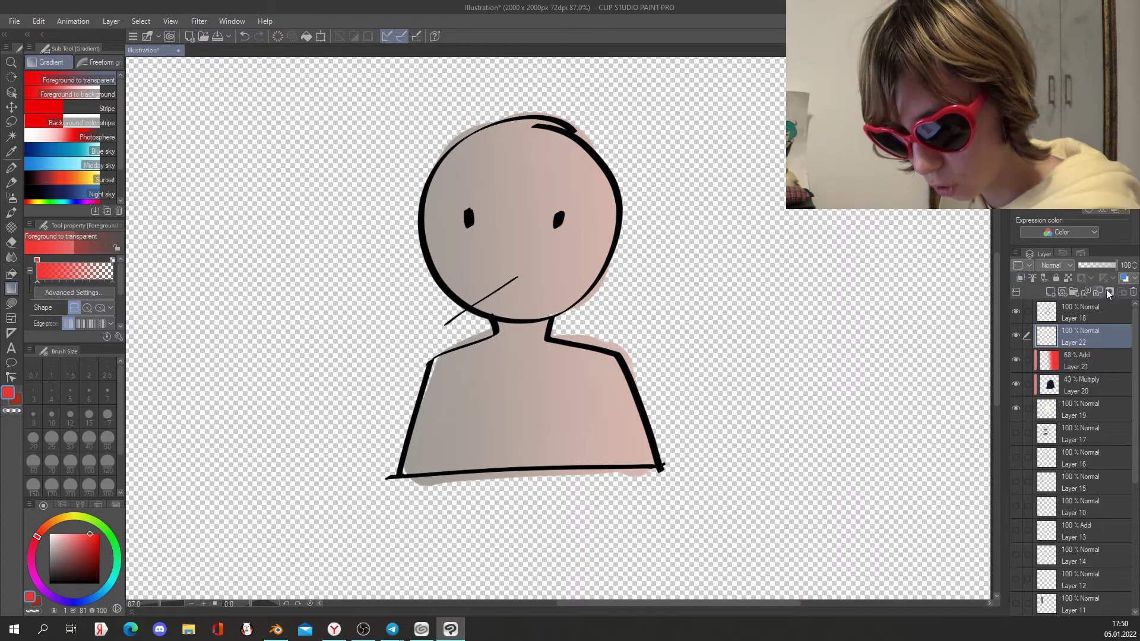
click(1056, 266)
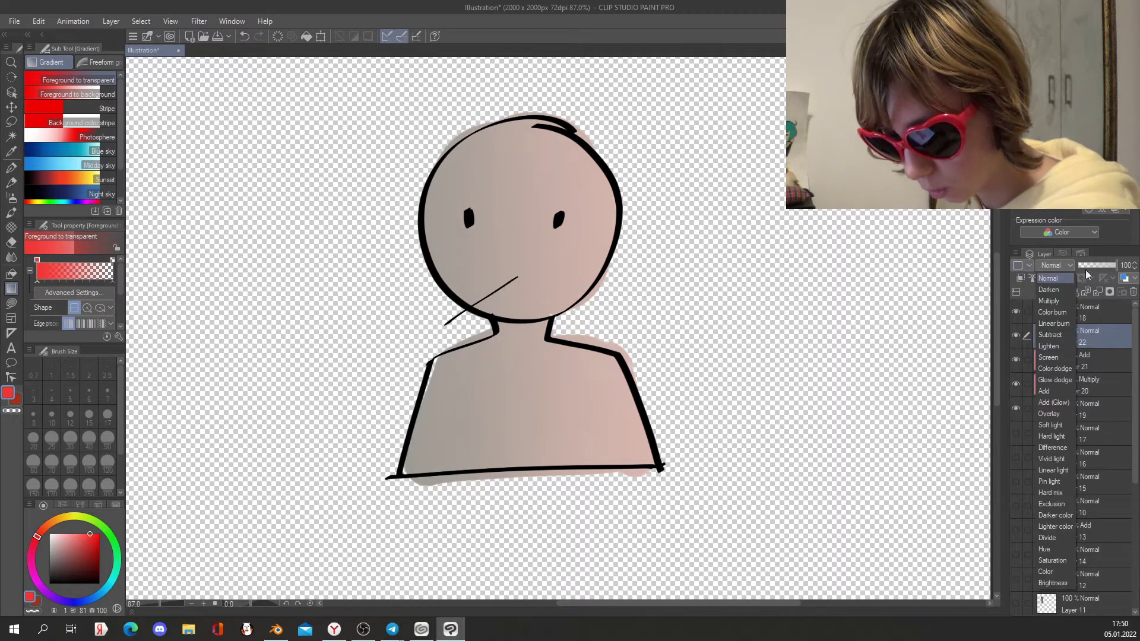
click(1053, 393)
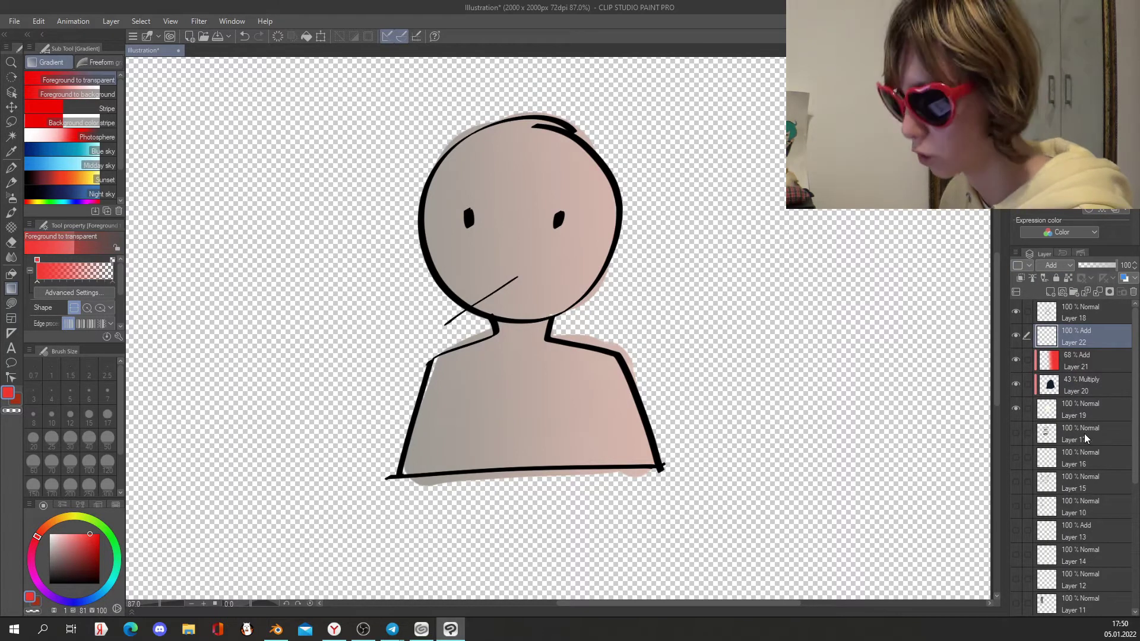
drag(1017, 360, 1026, 282)
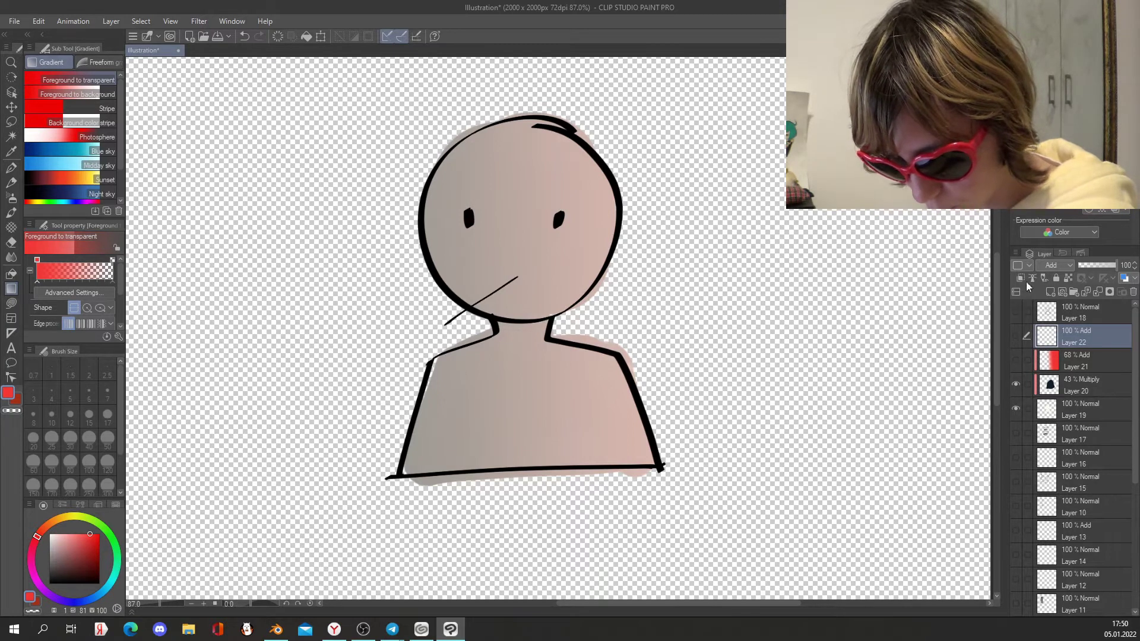
drag(1016, 360, 1016, 312)
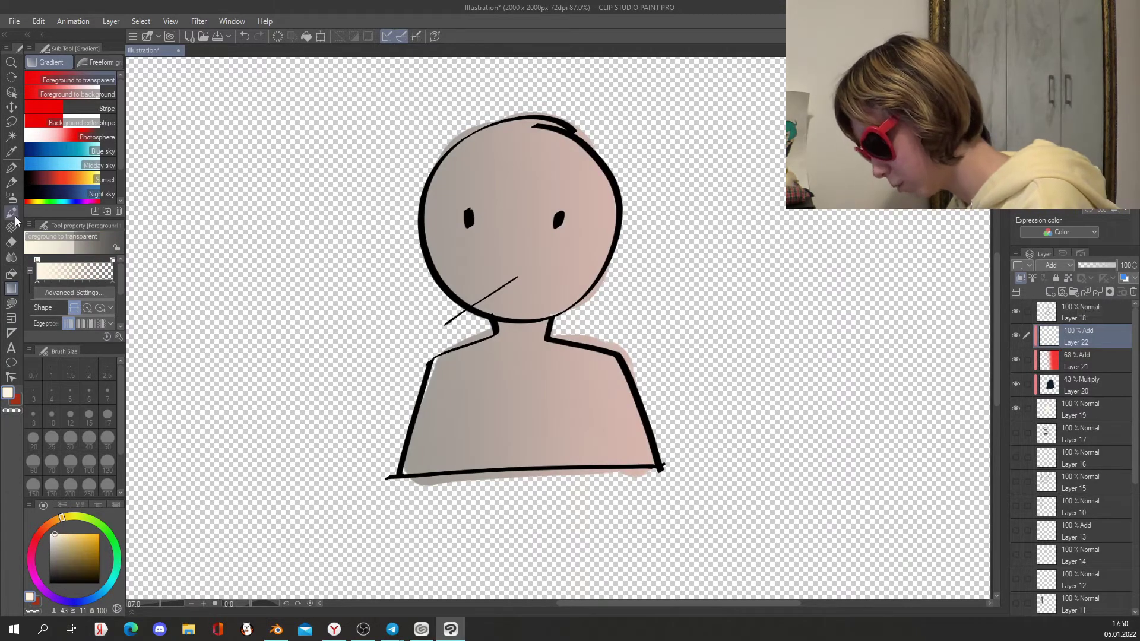
Paint a vertical pale cream strip of light down the head and torso with the A2 brush at size 100
click(12, 213)
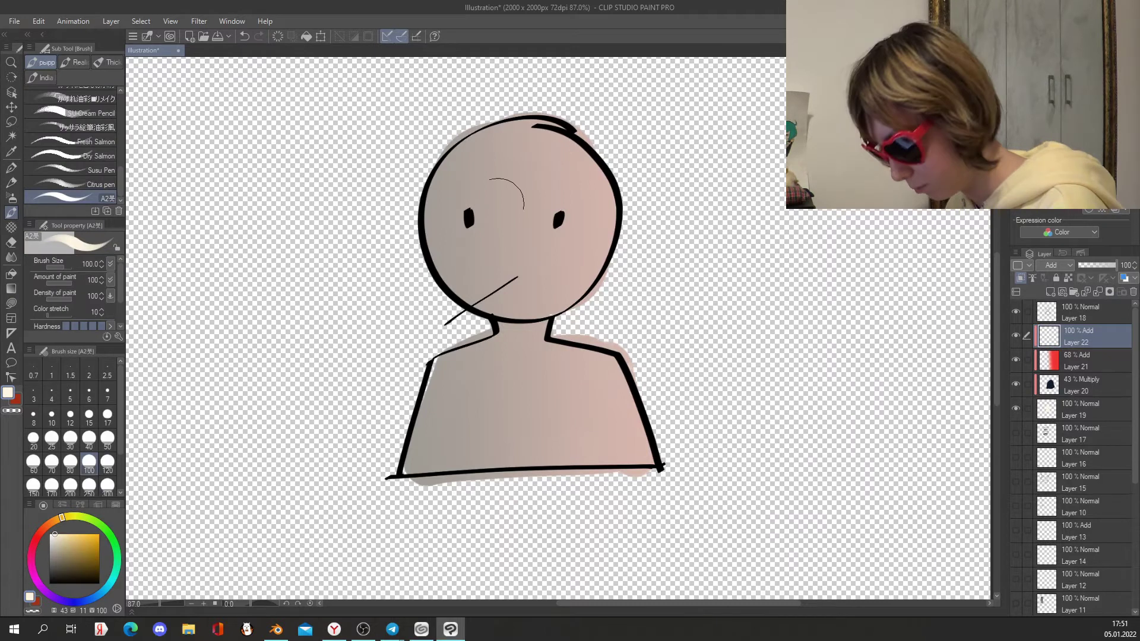
drag(558, 121, 556, 470)
key(ctrl+z)
key(ctrl+y)
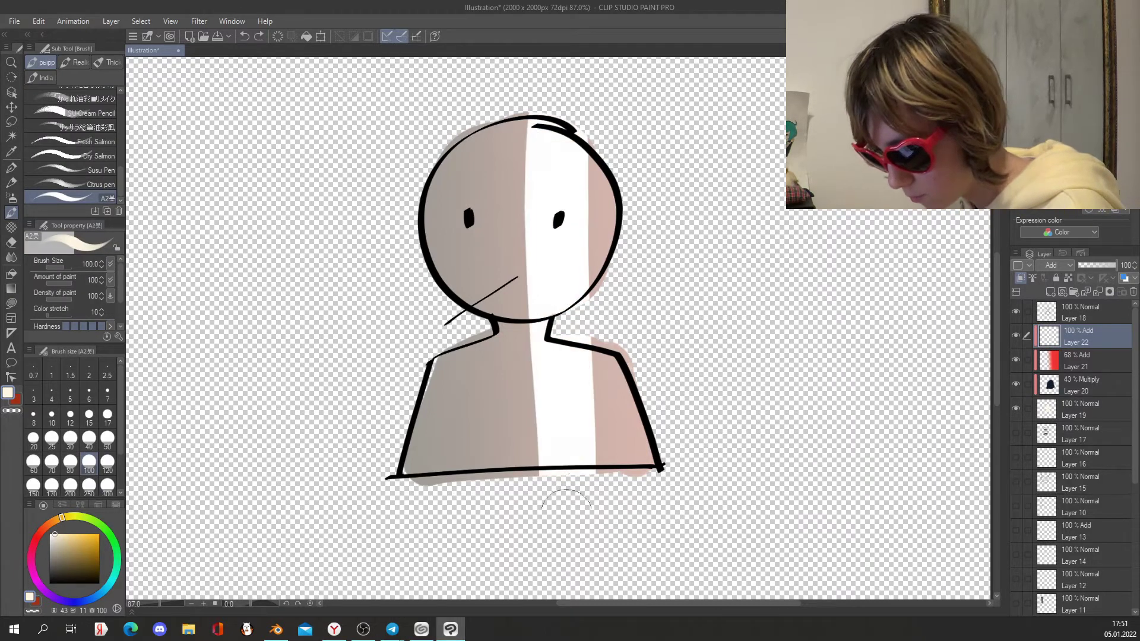
key(ctrl+z)
drag(558, 134, 558, 473)
drag(554, 86, 555, 475)
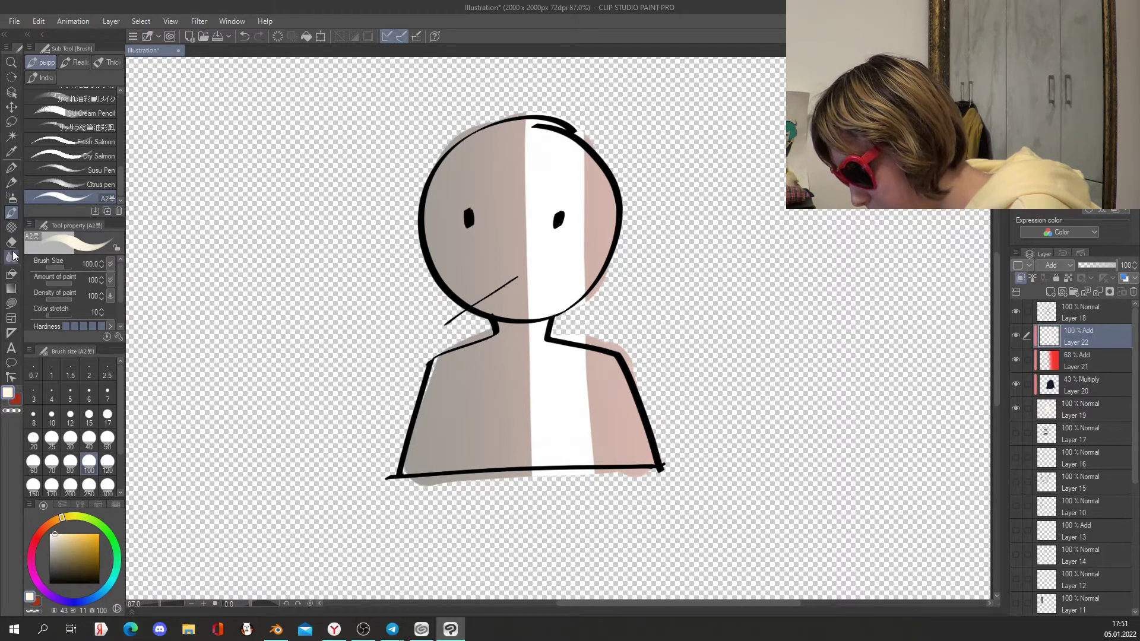
Sweep the Shadow airbrush at size 300 vertically over the bright strip on the figure
click(11, 197)
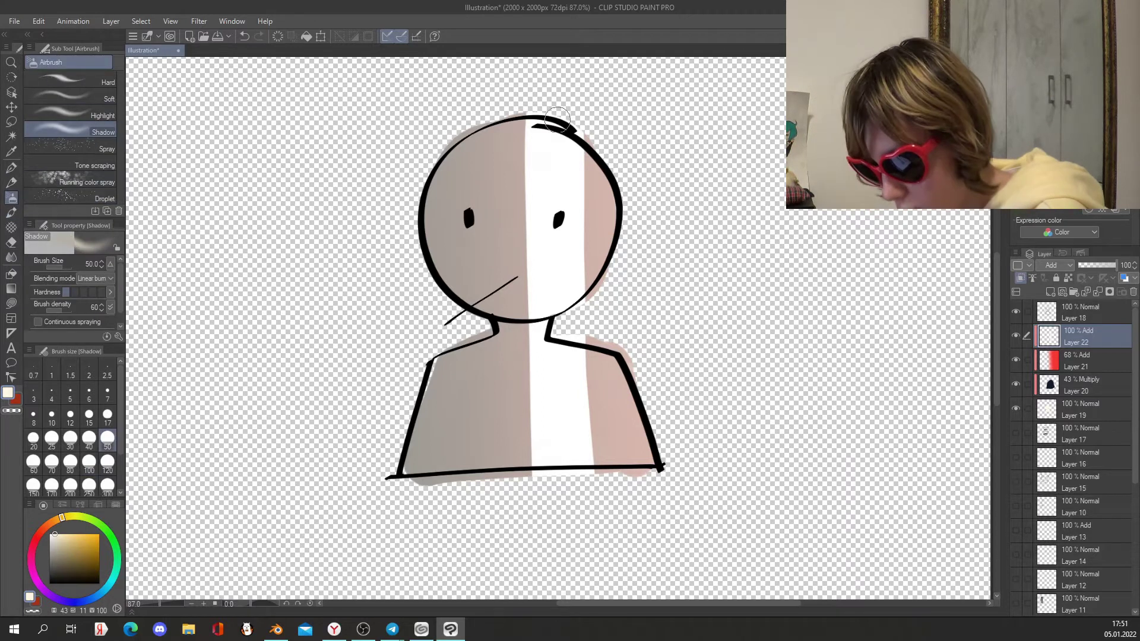
click(108, 486)
drag(554, 81, 565, 554)
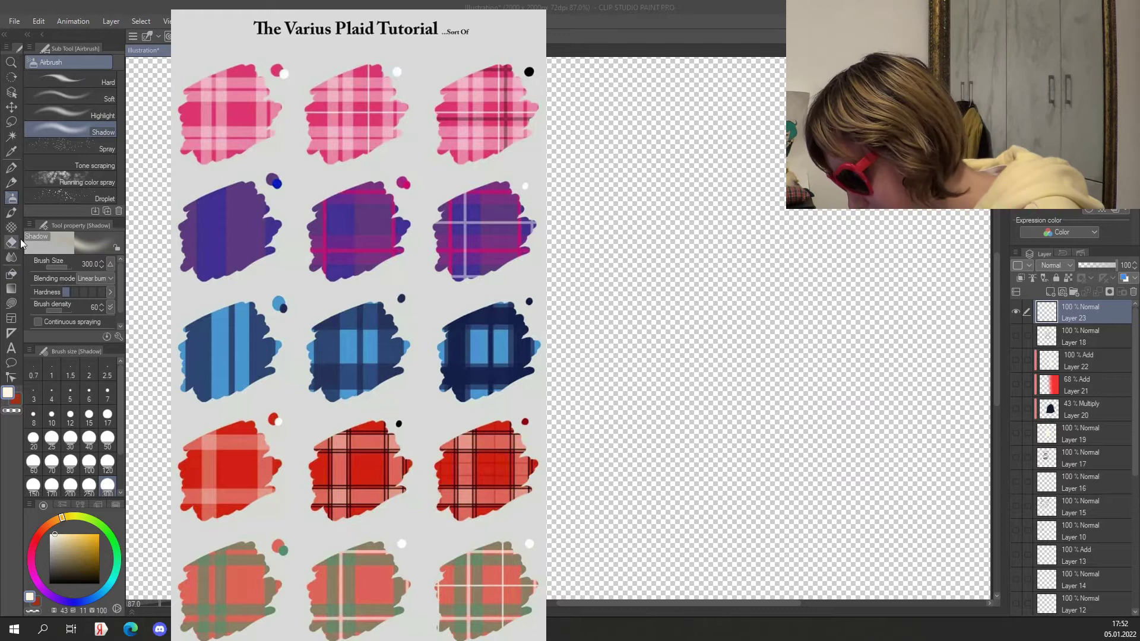
Paint a solid coral-orange patch on the new layer with the A2 brush at size 100 and lock its transparent pixels
click(12, 212)
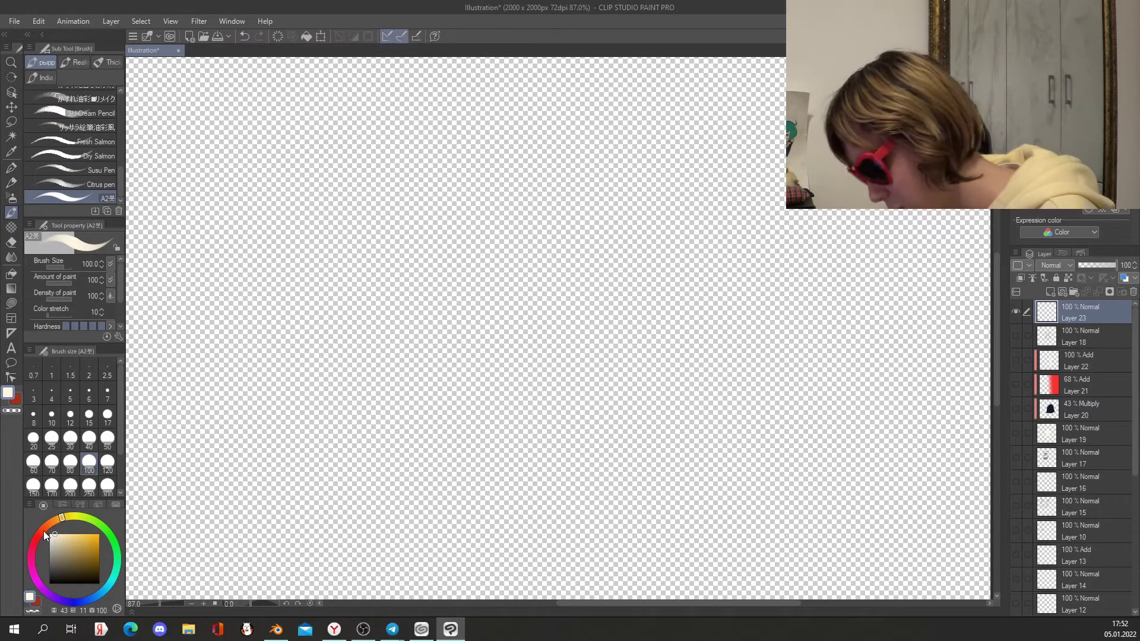
click(43, 529)
drag(73, 535, 81, 534)
mouse_move(469, 206)
mouse_down()
mouse_move(547, 173)
mouse_move(593, 250)
mouse_up()
mouse_move(546, 172)
mouse_down()
mouse_move(647, 268)
mouse_move(641, 356)
mouse_up()
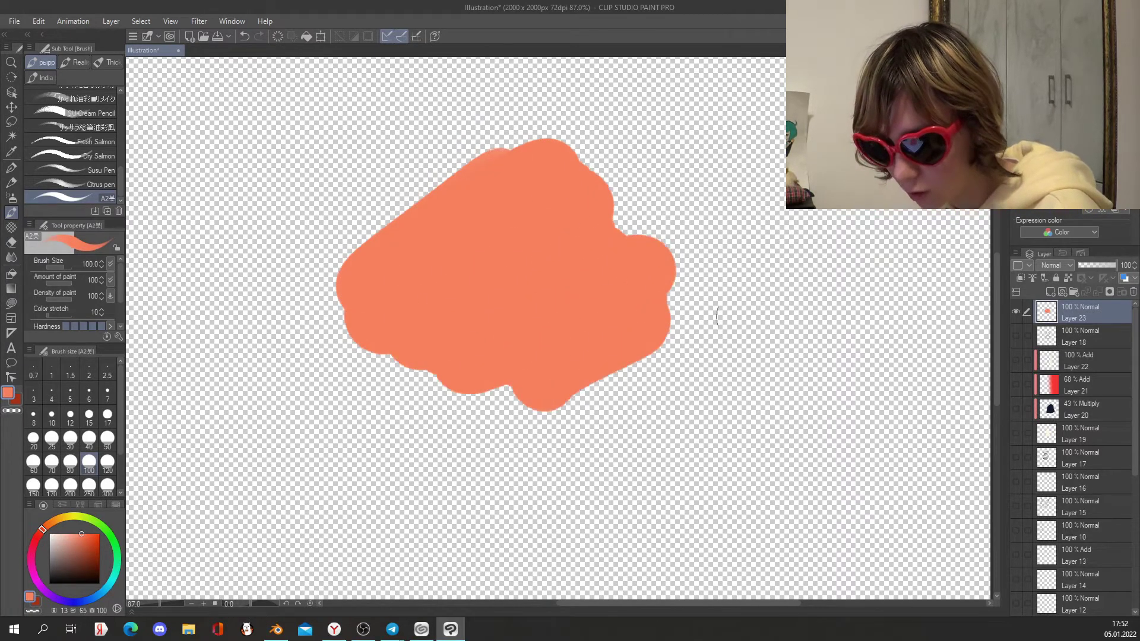
click(1069, 278)
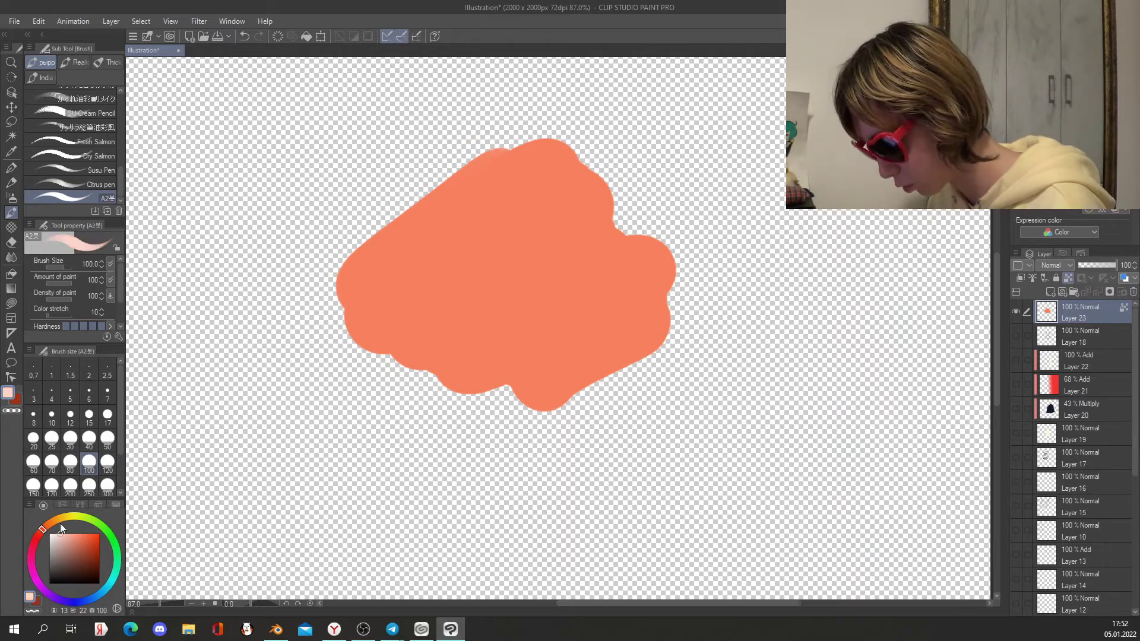
Try crossing pale pink stripes over the coral patch with the A2 brush at sizes 100 and 30, undoing them
drag(715, 248, 173, 219)
key(ctrl+z)
key(bracketleft)
key(bracketleft)
key(bracketleft)
key(bracketleft)
key(bracketleft)
key(bracketleft)
mouse_move(722, 214)
mouse_down()
mouse_move(369, 202)
mouse_move(485, 259)
mouse_move(276, 238)
mouse_up()
drag(489, 107, 466, 484)
drag(423, 123, 401, 448)
key(ctrl+z)
key(ctrl+z)
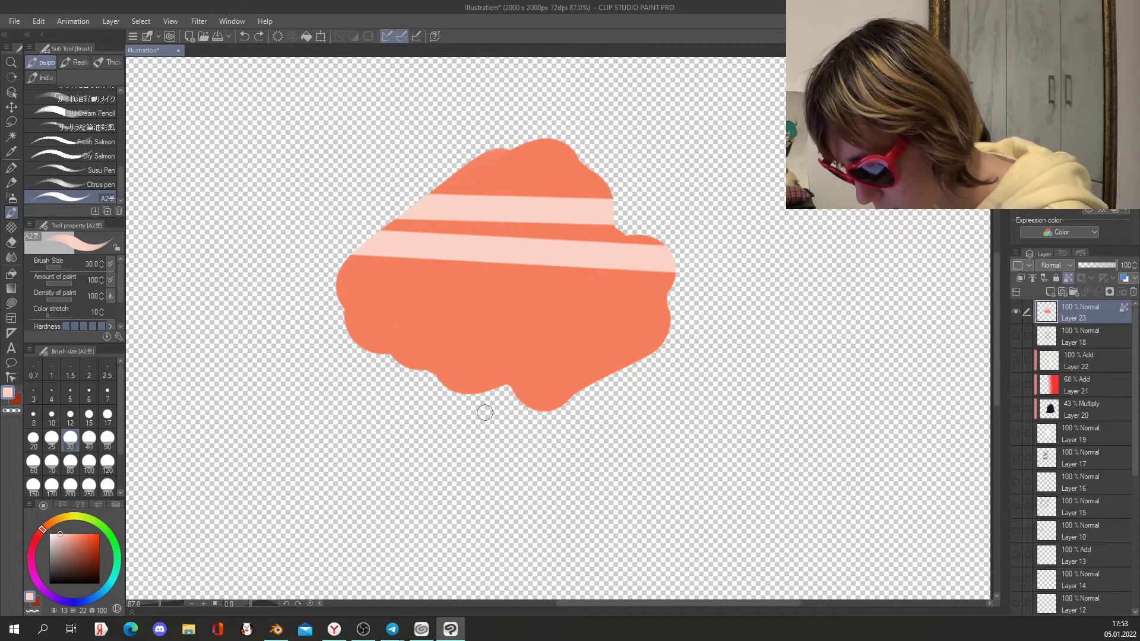
key(ctrl+z)
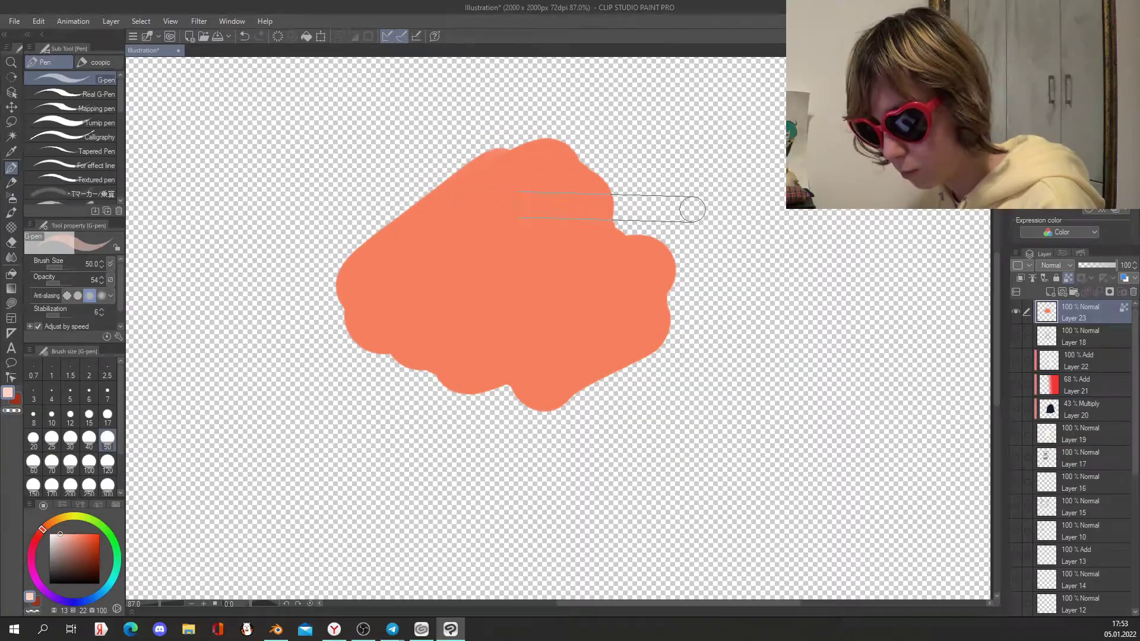
Draw two horizontal and two vertical pale pink plaid stripes on the patch with the G-pen at size 50 and 54% opacity
drag(690, 209, 285, 184)
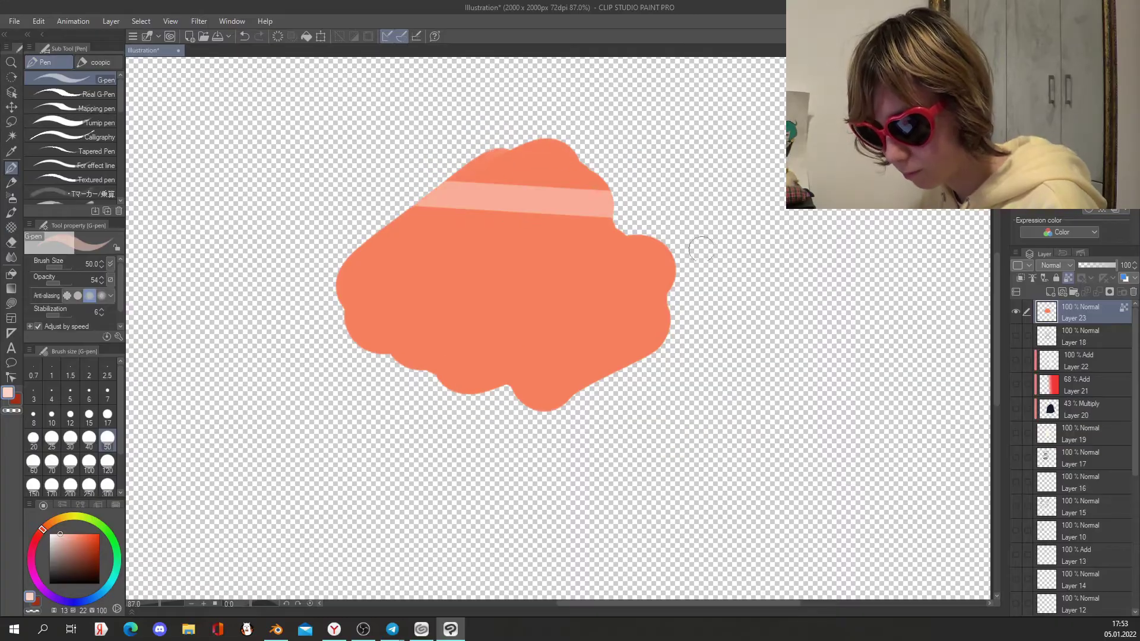
shift+click(717, 260)
click(494, 107)
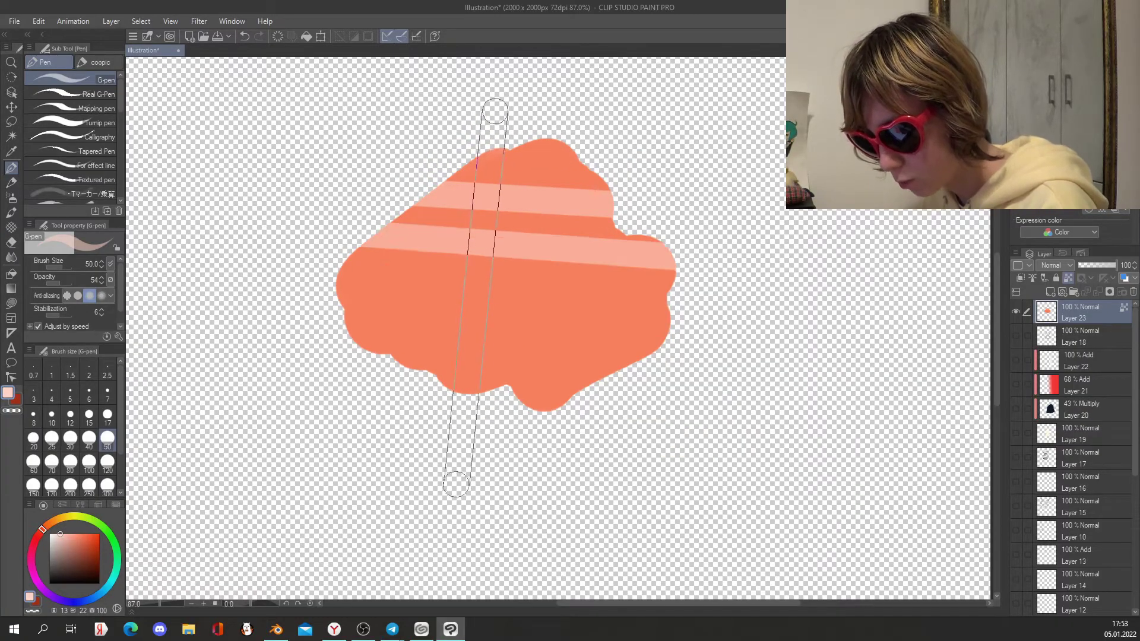
shift+click(472, 487)
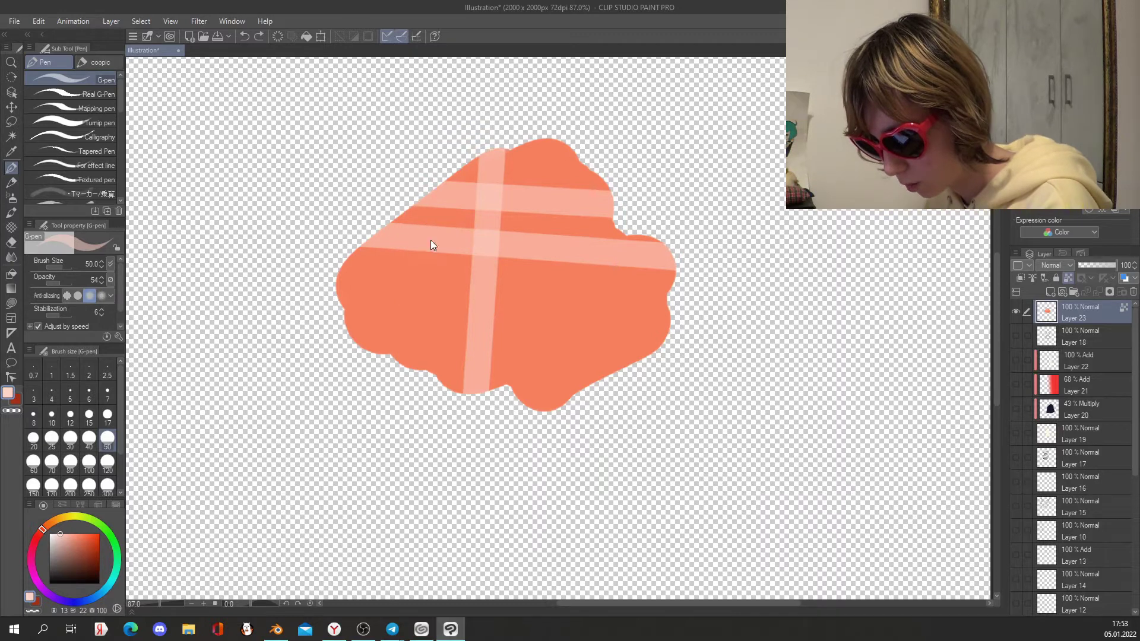
shift+click(414, 458)
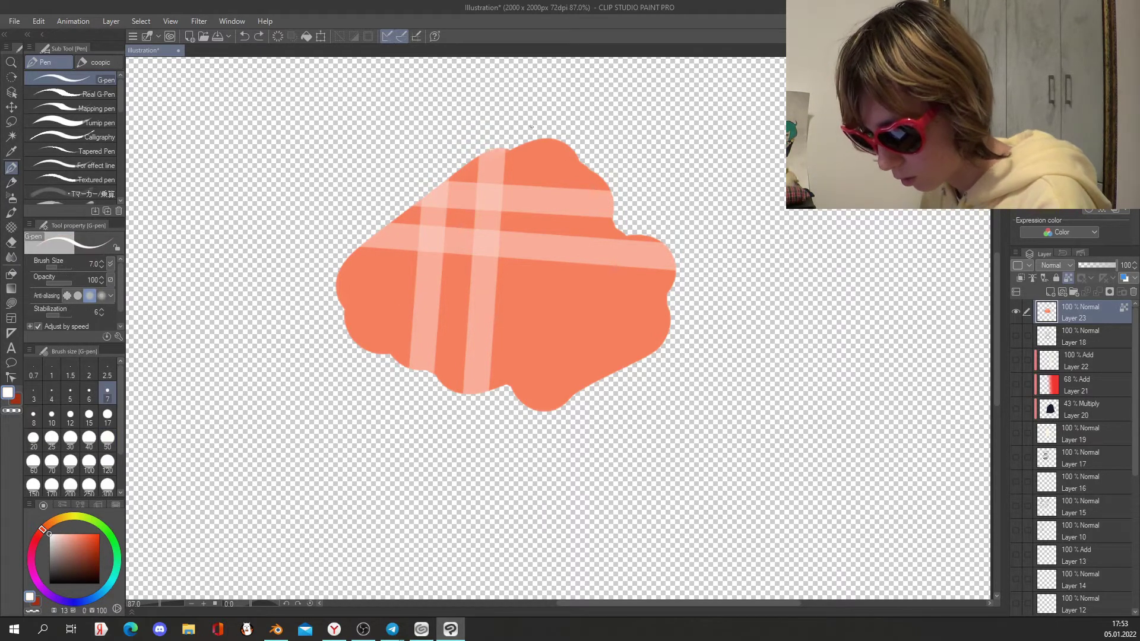
Cross the plaid with thin white lines at size 7 and dark brown stripes at size 17 and 68% opacity
shift+click(506, 470)
shift+click(324, 265)
shift+click(543, 478)
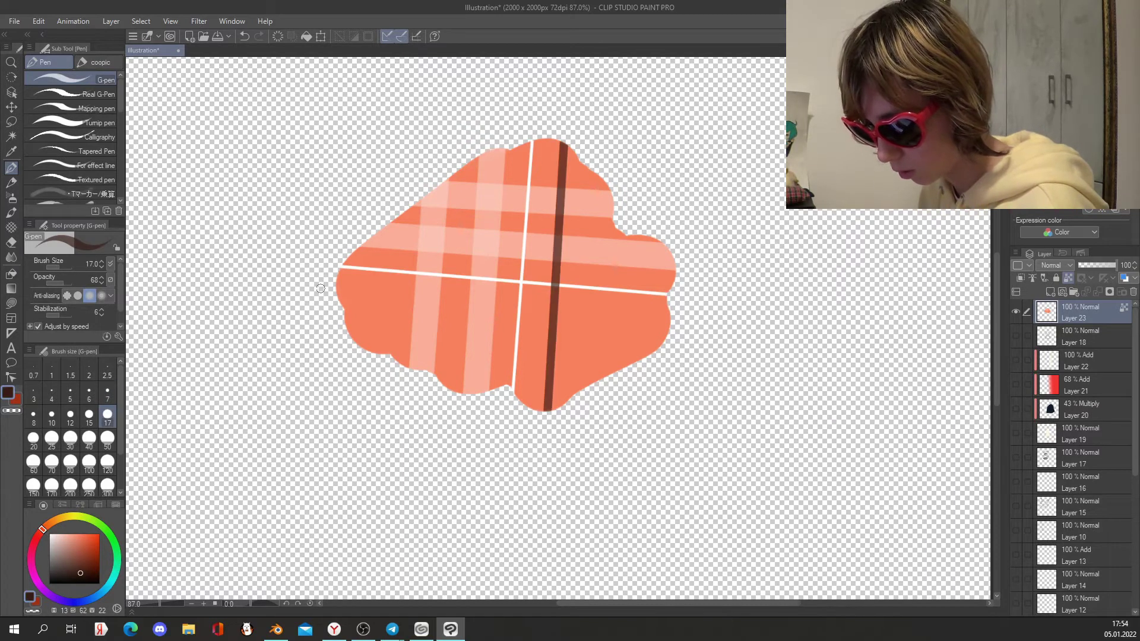
shift+click(725, 312)
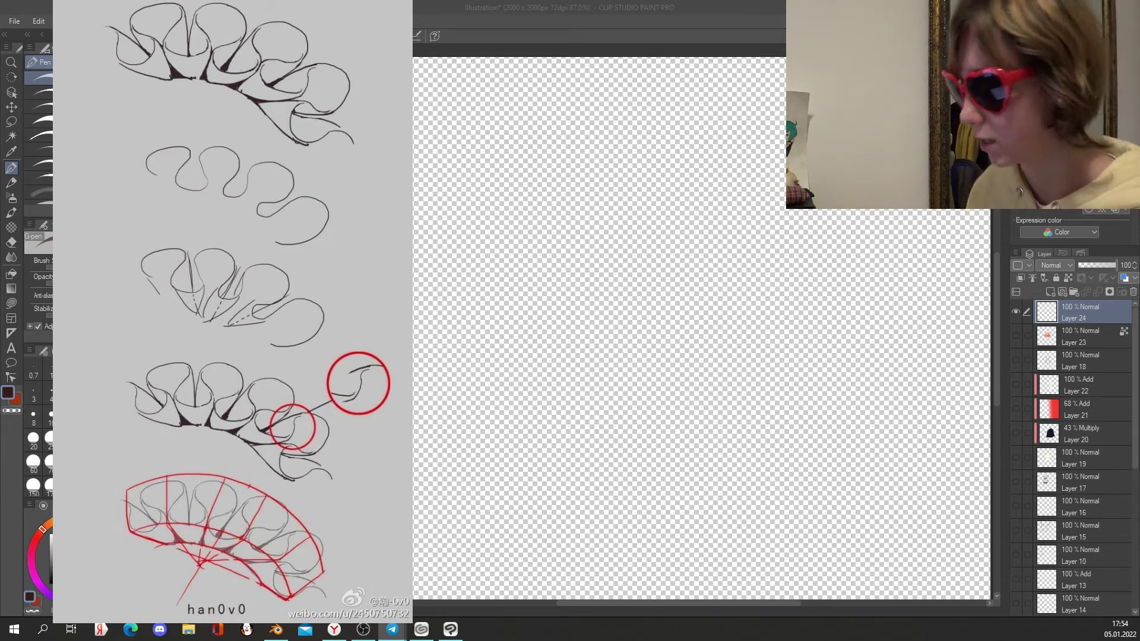
Ready the G-pen in black at brush size 7 for line work on the new empty layer
click(11, 184)
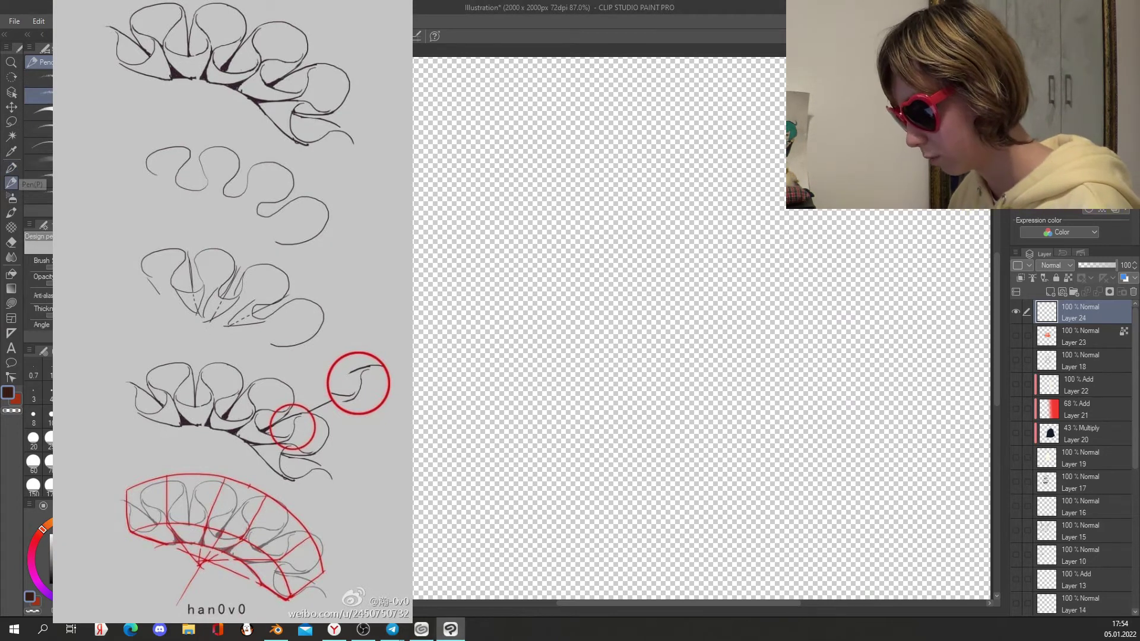
click(13, 169)
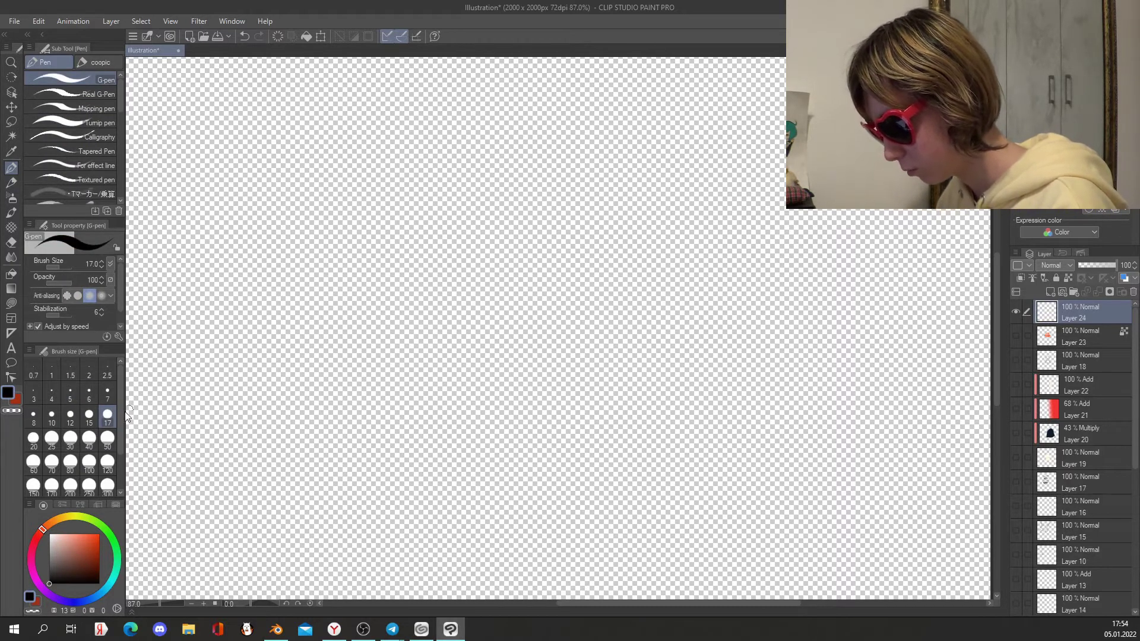
click(107, 393)
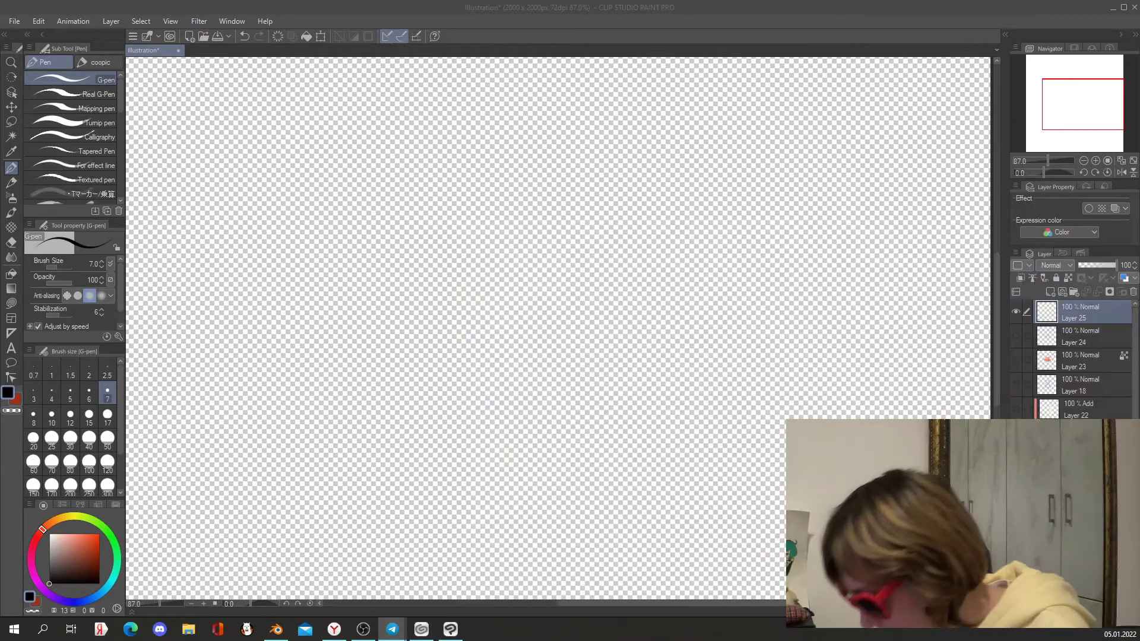
Choose a dark red and try G-pen strokes at brush sizes 7 and 50 on the empty layer, undoing each
click(84, 546)
drag(38, 539, 50, 531)
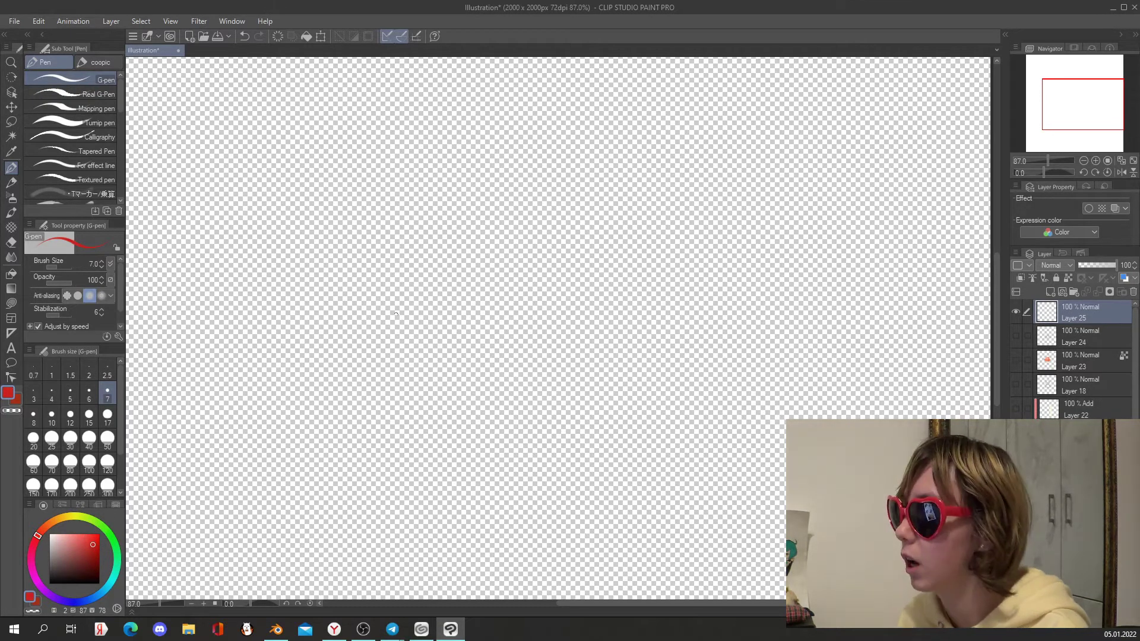
drag(362, 351, 498, 282)
key(ctrl+z)
click(108, 440)
click(82, 563)
drag(370, 385, 512, 237)
key(ctrl+z)
Try a thick looped dark red stroke at brush size 100 and undo it
click(89, 462)
mouse_move(353, 387)
mouse_down()
mouse_move(393, 241)
mouse_move(471, 157)
mouse_move(475, 246)
mouse_up()
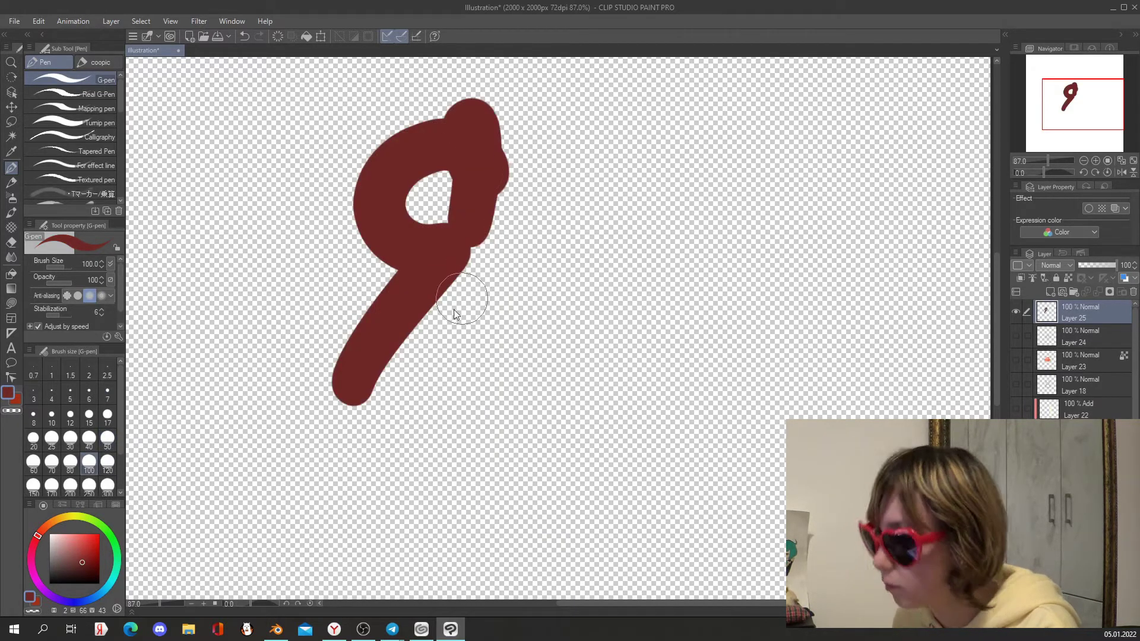
key(ctrl+z)
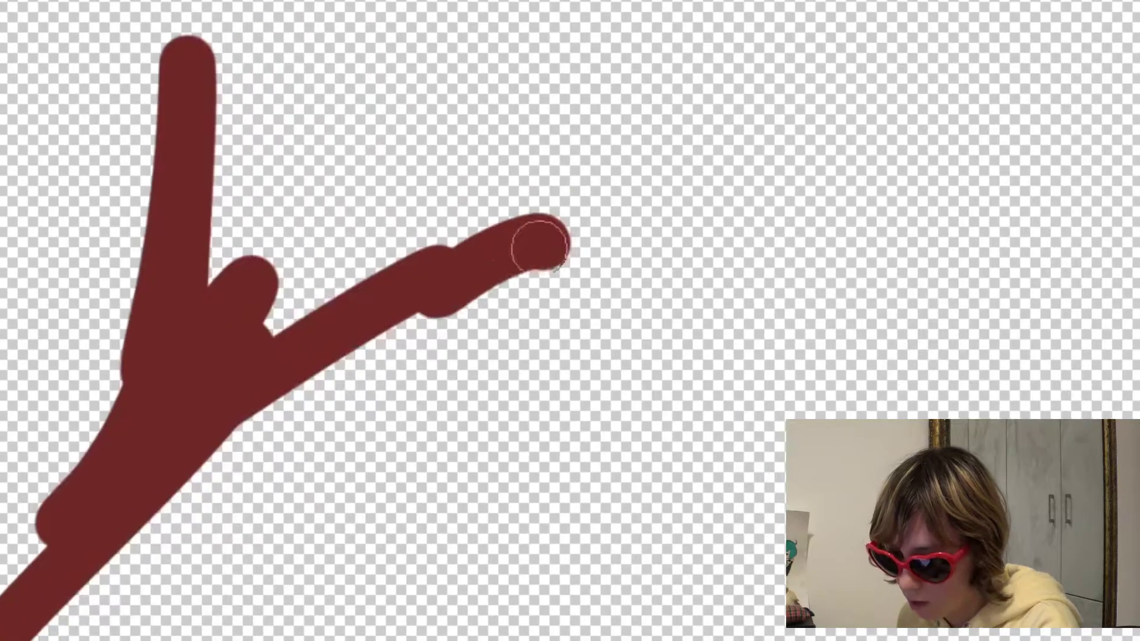
Paint a dark red shape with several branching, finger-like arms using the G-pen at size 50
drag(539, 247, 603, 329)
mouse_move(497, 320)
mouse_down()
mouse_move(394, 374)
mouse_move(972, 222)
mouse_move(417, 330)
mouse_move(416, 270)
mouse_move(528, 285)
mouse_up()
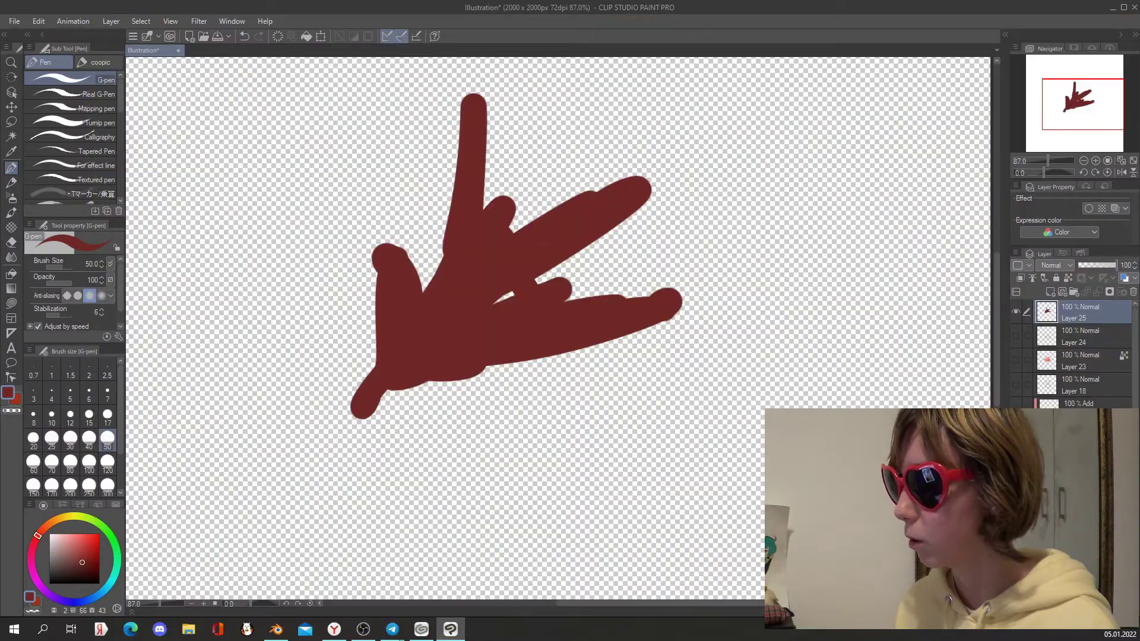
Carve the dark red shape into thin stretched strands with holes using the Hard eraser at size 50, and lock its transparent pixels
key(e)
mouse_move(495, 362)
mouse_down()
mouse_move(415, 388)
mouse_move(448, 357)
mouse_up()
drag(578, 283, 598, 288)
drag(552, 400, 664, 309)
key(ctrl+z)
key(ctrl+z)
drag(742, 356, 495, 419)
drag(343, 372, 371, 354)
mouse_move(270, 219)
mouse_down()
mouse_move(384, 217)
mouse_move(410, 198)
mouse_up()
drag(499, 54, 294, 196)
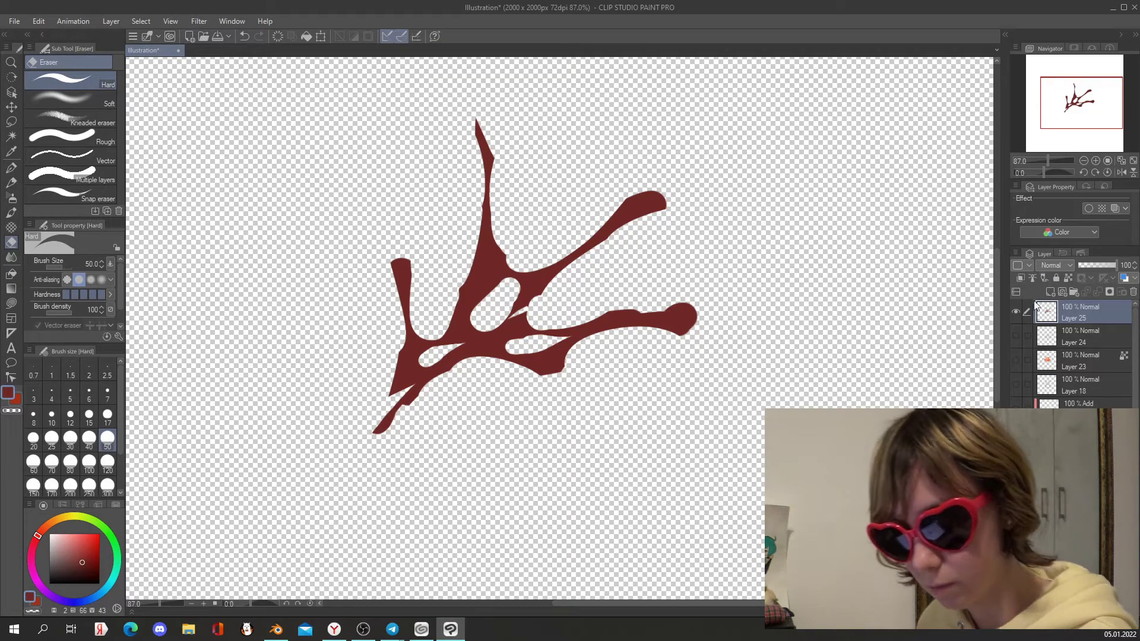
click(1068, 278)
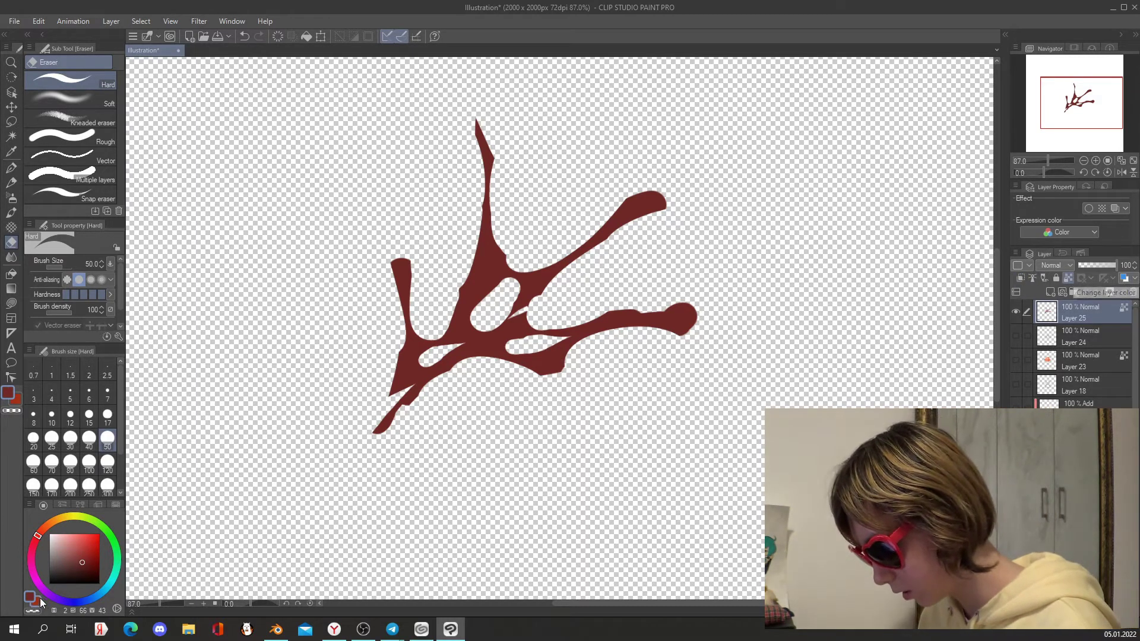
Shade the locked strands with a lighter red foreground-to-transparent gradient from the upper-right tips toward the lower-left end, undoing unsatisfactory tries
click(11, 288)
drag(734, 207, 333, 416)
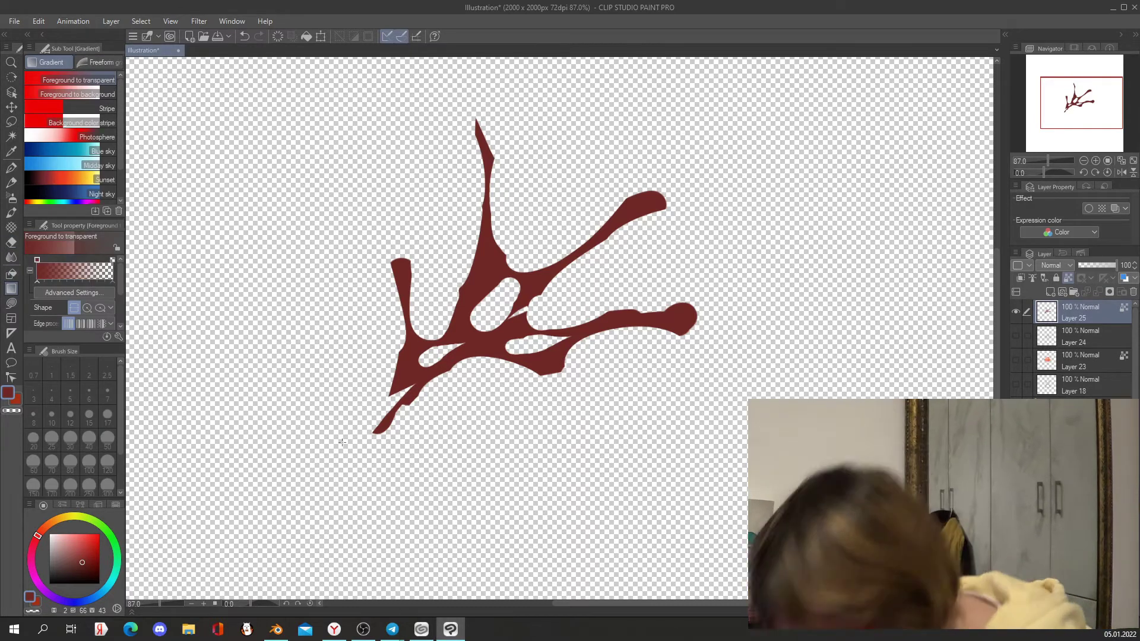
drag(447, 354, 750, 257)
key(ctrl+z)
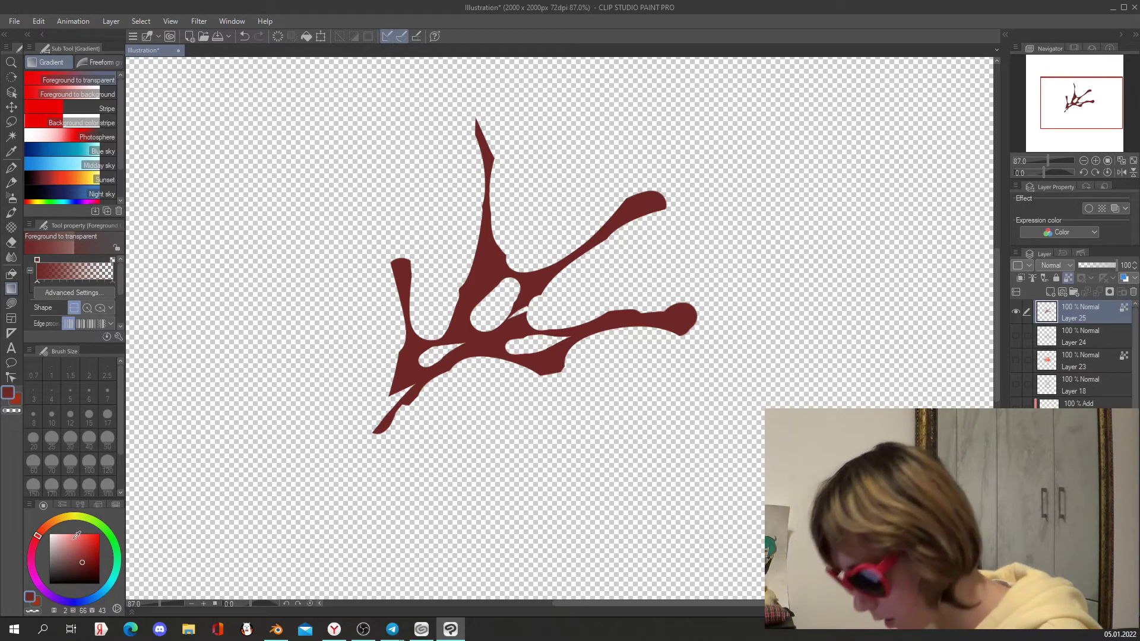
click(75, 548)
drag(731, 241, 300, 414)
key(ctrl+z)
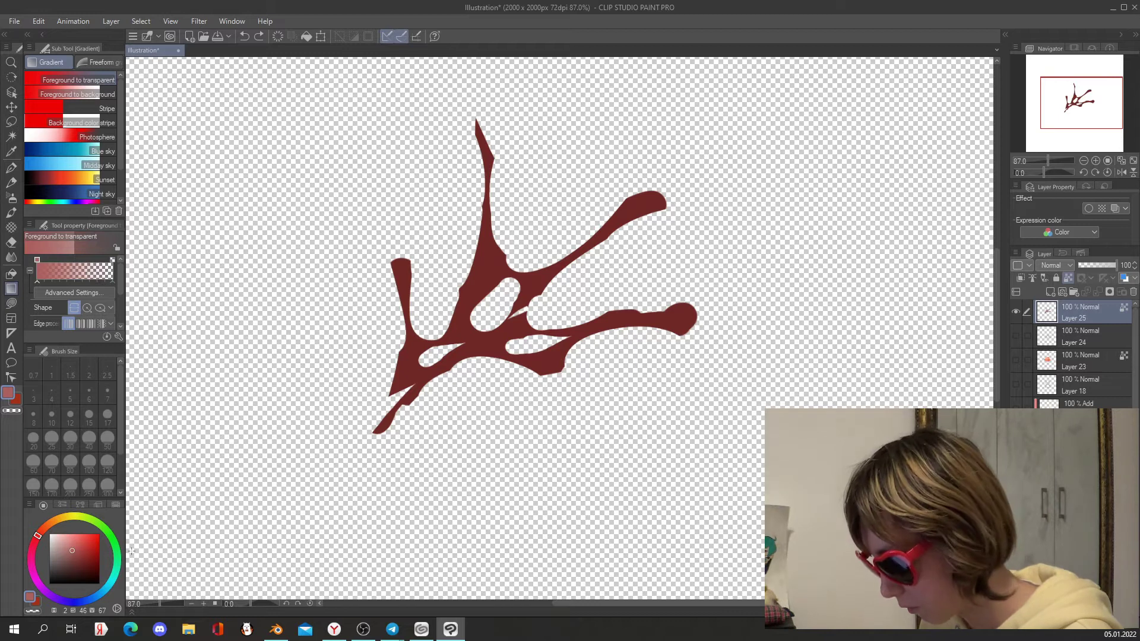
drag(692, 229, 351, 421)
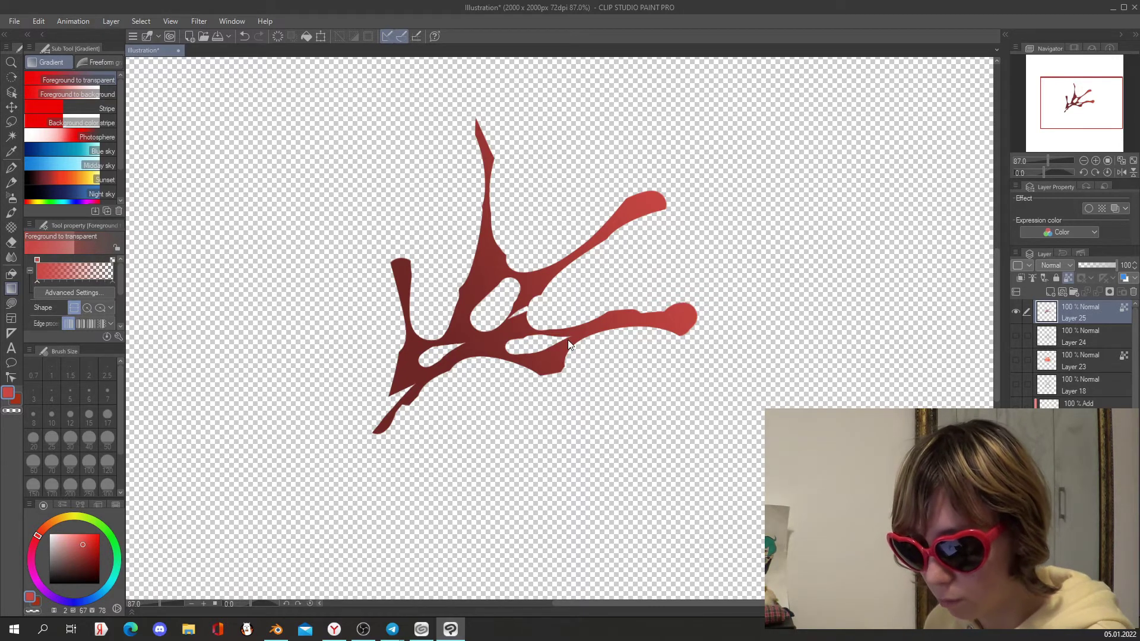
Duplicate the red strands' layer and shift the copy slightly down and to the right of the original
key(ctrl+v)
key(k)
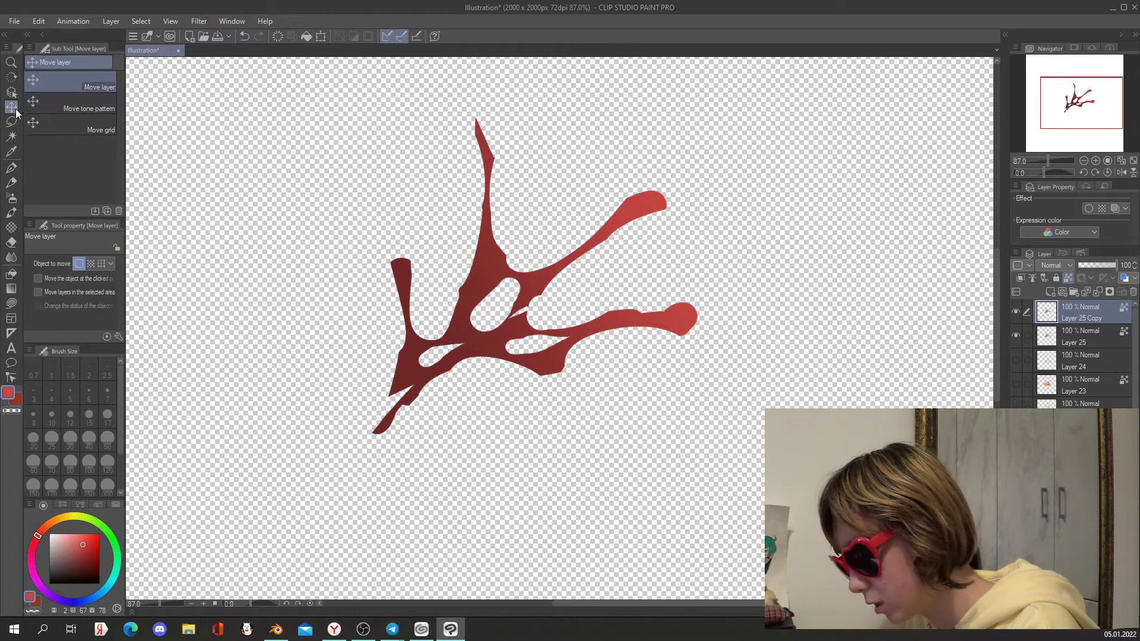
drag(545, 356, 566, 373)
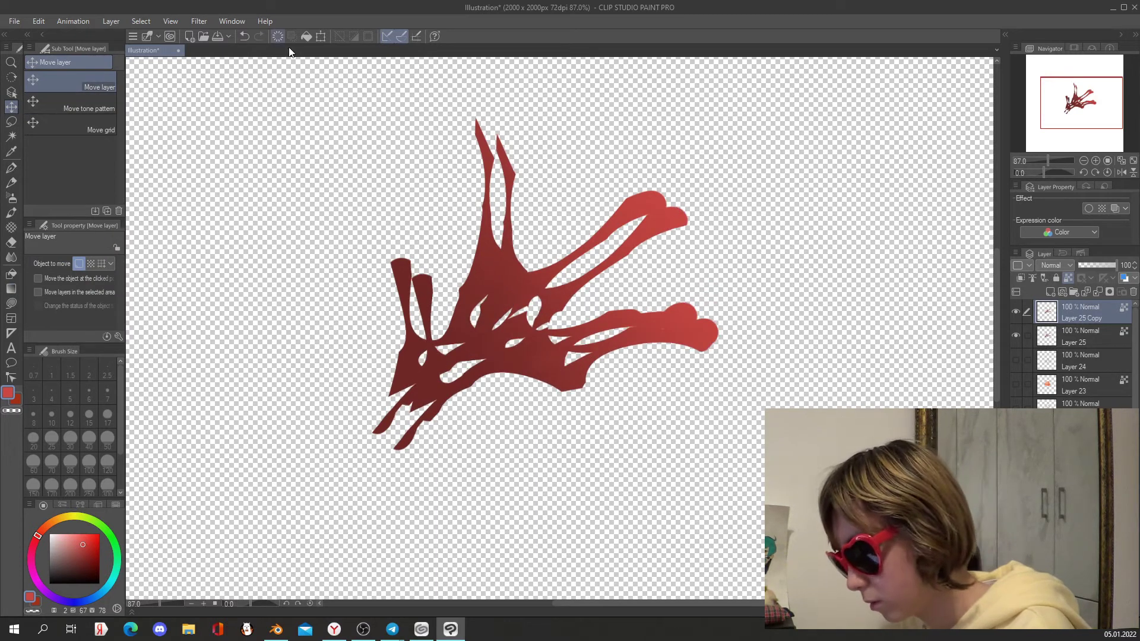
Distort the copied strands into a wider, flatter shape stretching to the lower right, and merge the copy into the original layer
click(321, 36)
drag(720, 136, 887, 109)
drag(416, 143, 454, 193)
drag(881, 97, 954, 251)
drag(719, 451, 692, 415)
drag(559, 388, 531, 388)
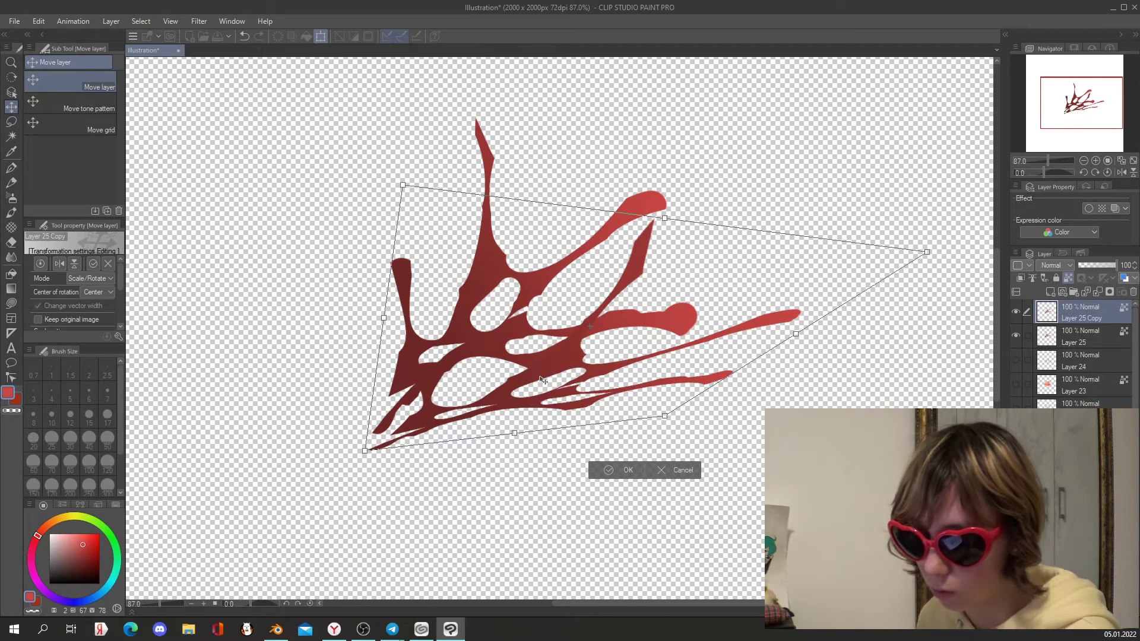
click(621, 470)
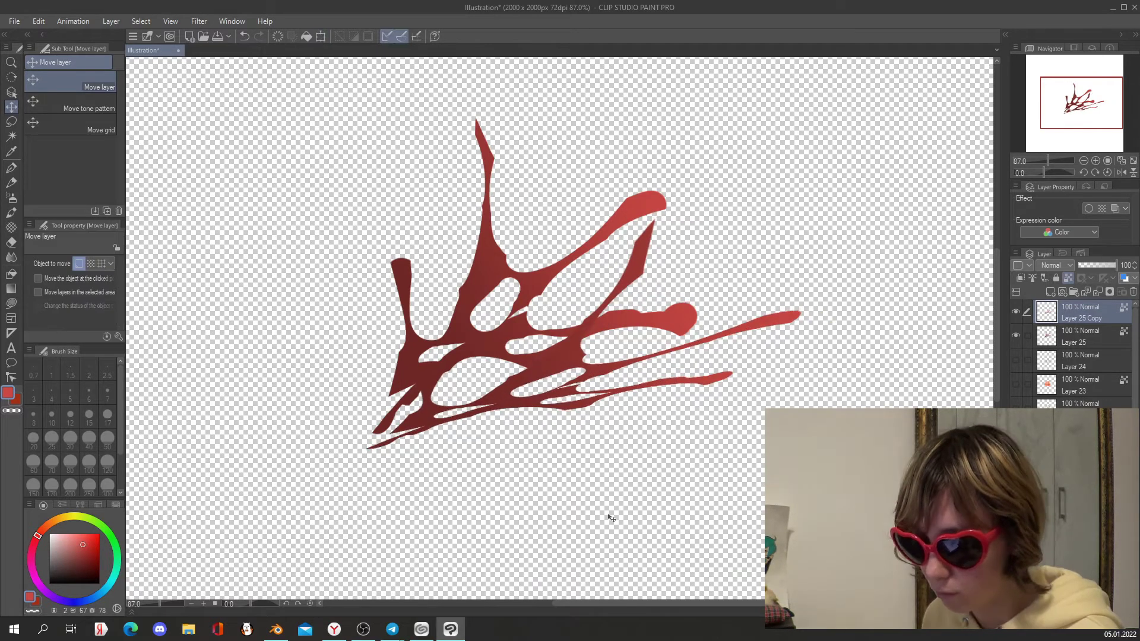
click(1097, 291)
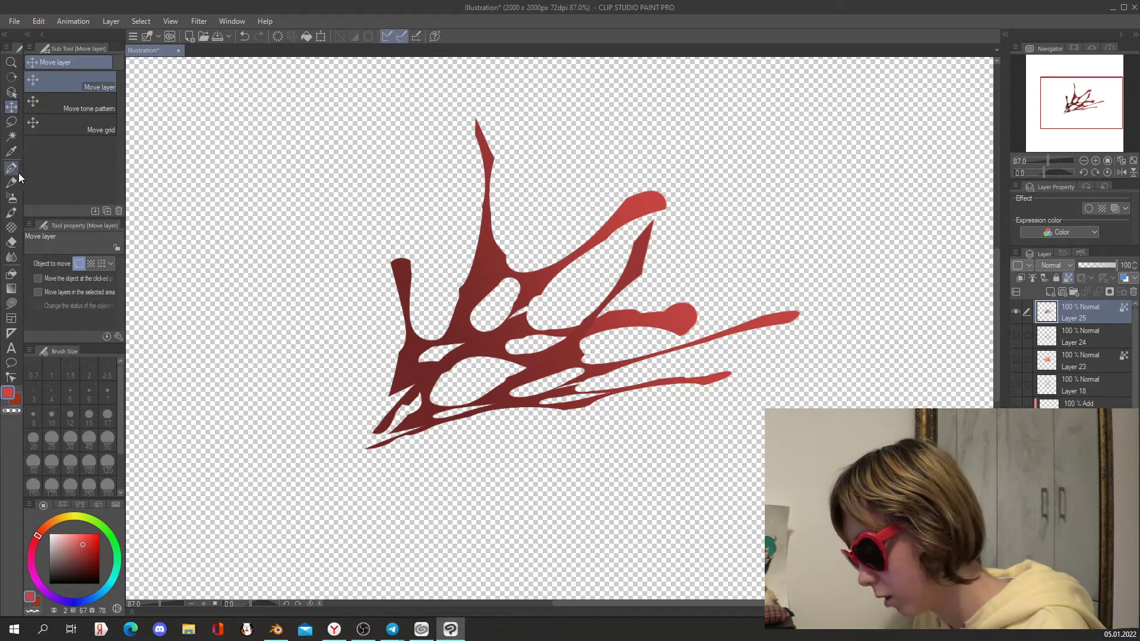
Try a pale pink G-pen highlight on the strands, undo it, and set the brush size to 17
click(13, 168)
click(56, 532)
drag(476, 253, 472, 281)
key(ctrl+z)
click(106, 416)
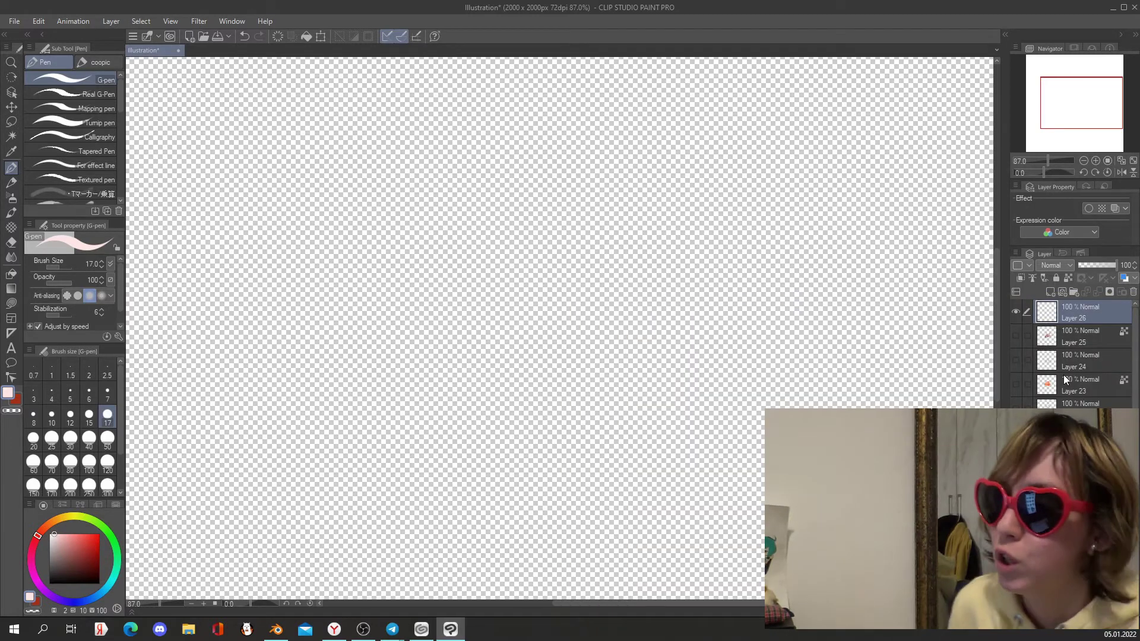
Sketch a heart-shaped balloon in black with the Design pencil at size 5, and place a new layer beneath the sketch
key(p)
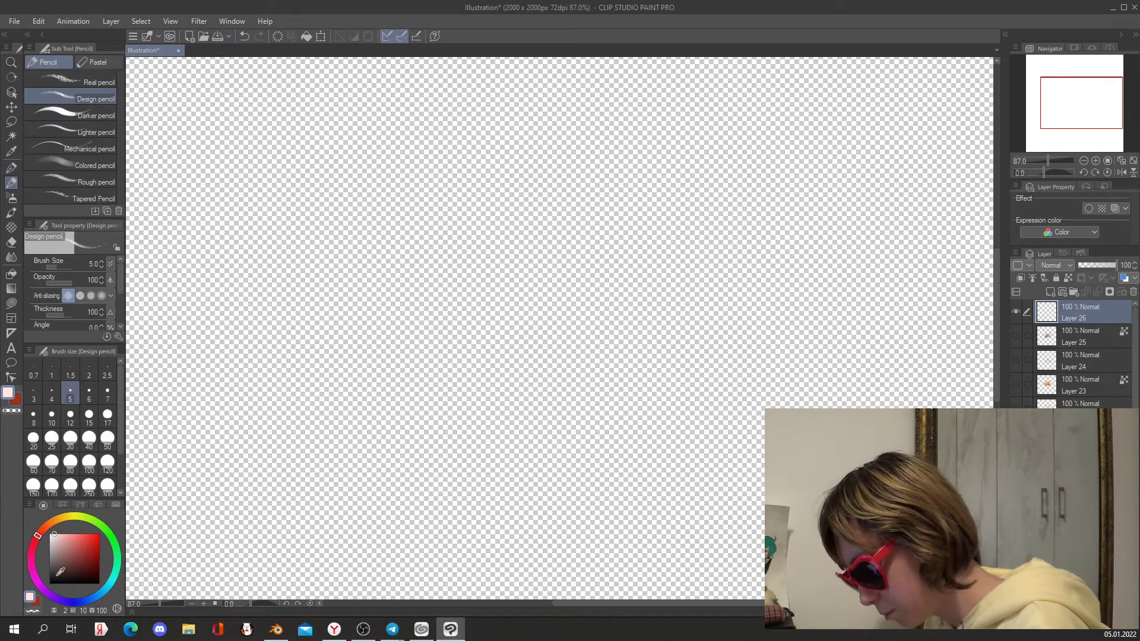
drag(60, 571, 49, 584)
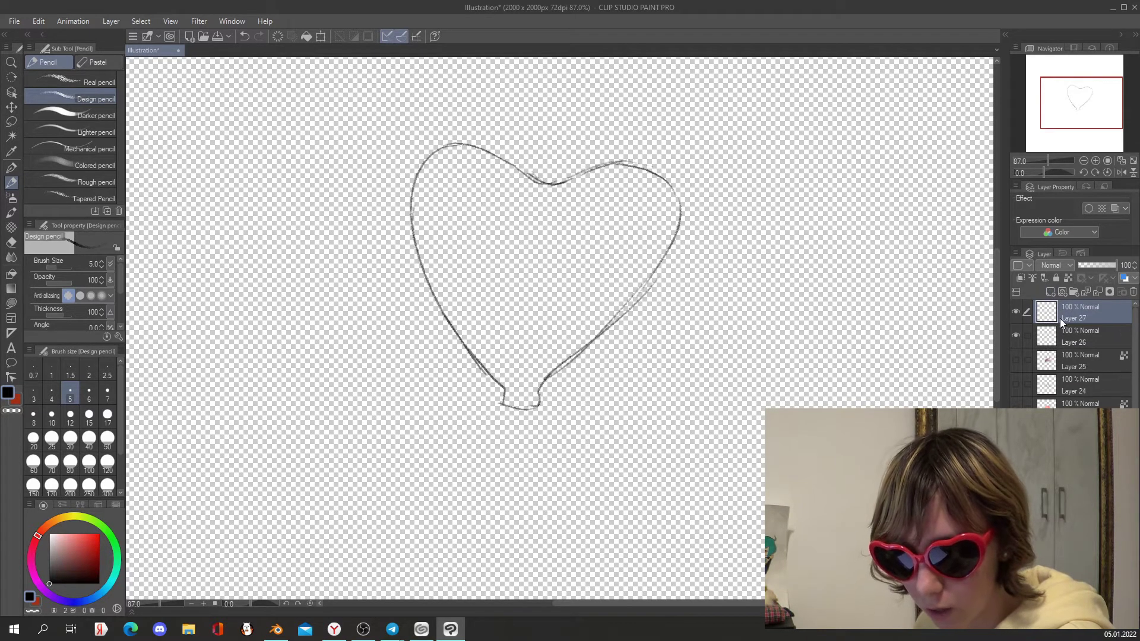
drag(1060, 319, 1067, 344)
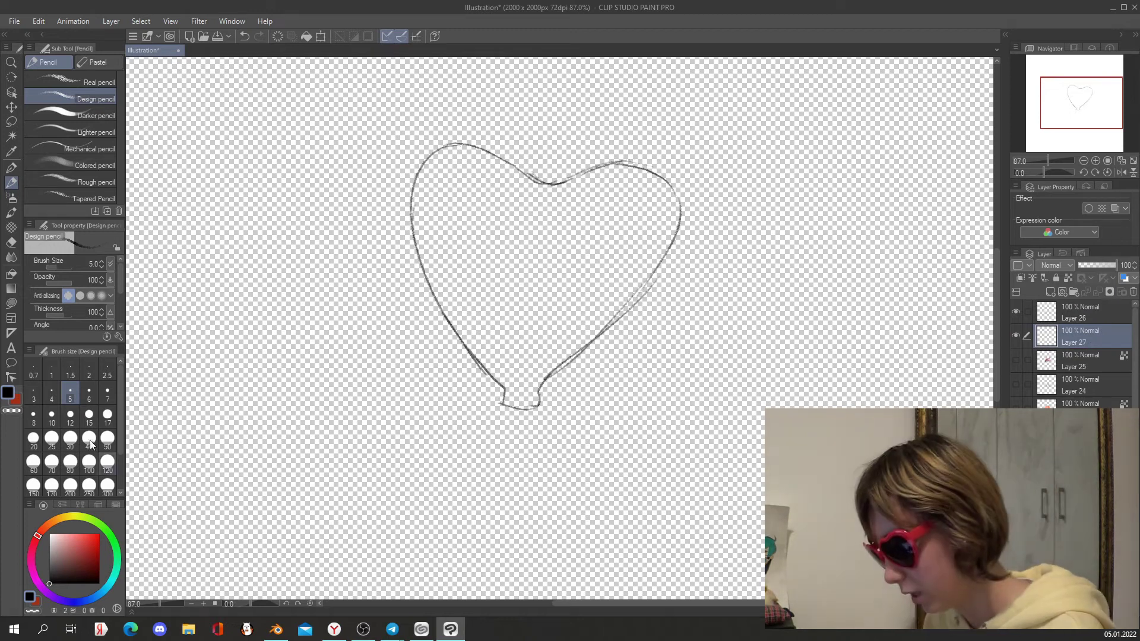
Fill the heart balloon with pale turquoise on the lower layer, using the last textured brush at size 100
click(11, 212)
click(113, 577)
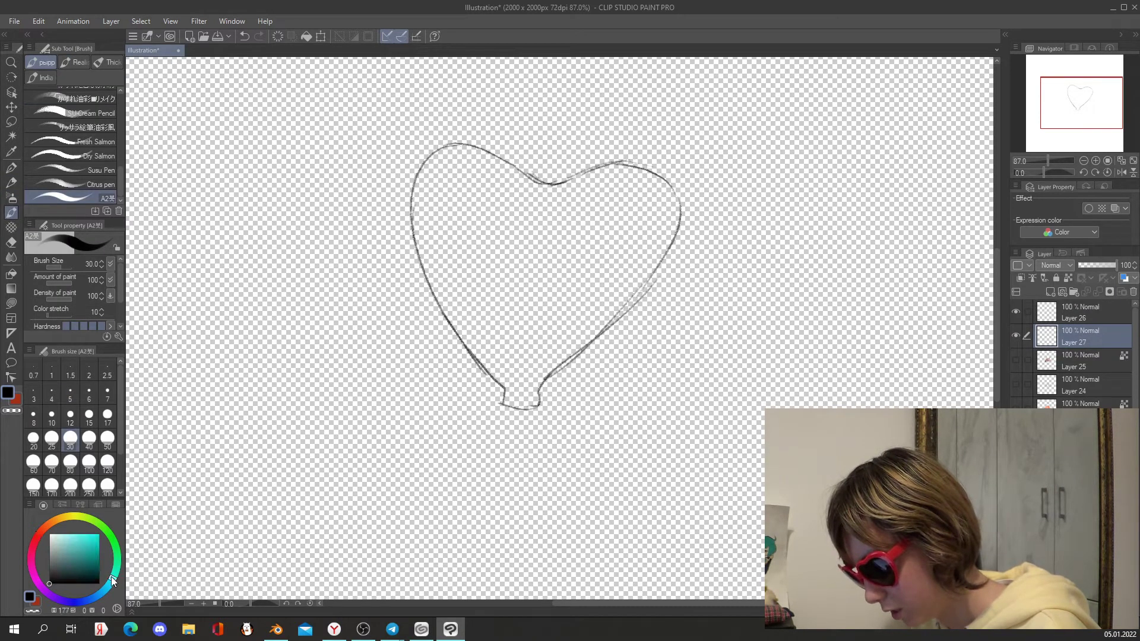
click(74, 532)
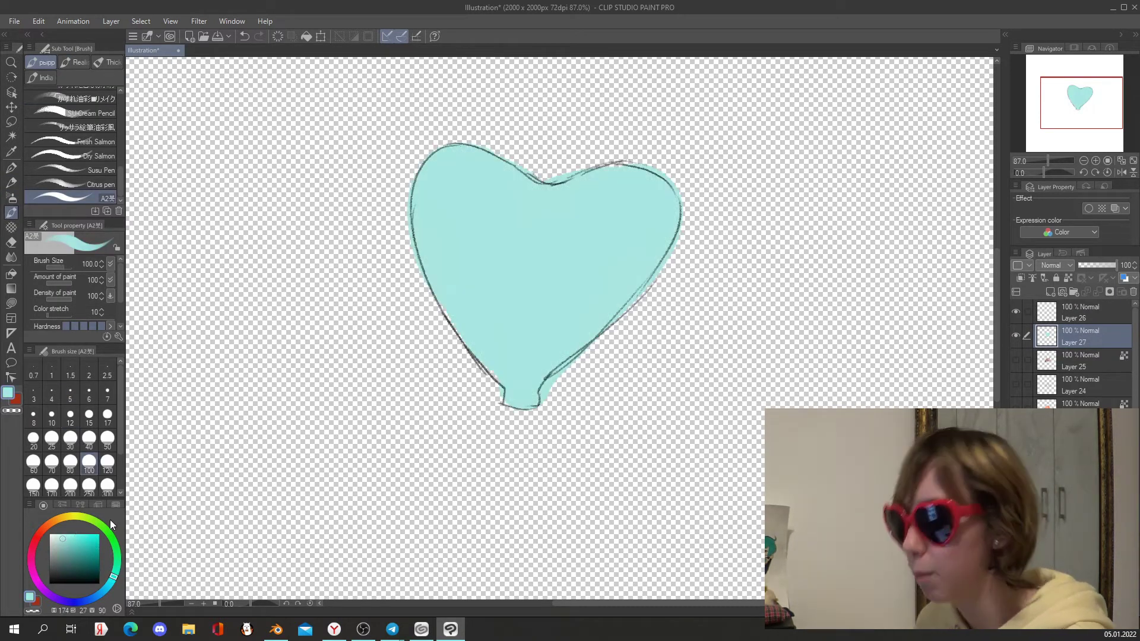
Paint dark teal shadows along the balloon's left side, across its middle and down toward the knot
click(68, 563)
mouse_move(432, 188)
mouse_down()
mouse_move(452, 282)
mouse_move(466, 308)
mouse_up()
key(ctrl+z)
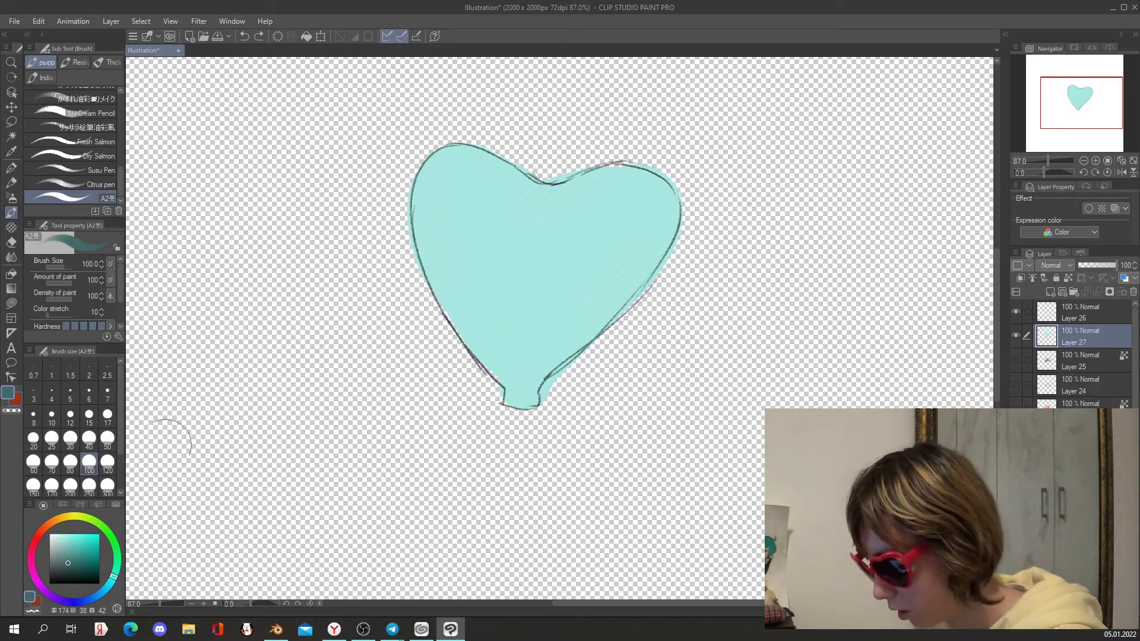
mouse_move(433, 173)
mouse_down()
mouse_move(492, 341)
mouse_move(469, 255)
mouse_move(614, 232)
mouse_move(526, 264)
mouse_move(508, 360)
mouse_up()
drag(600, 240, 627, 227)
mouse_move(524, 265)
mouse_down()
mouse_move(518, 296)
mouse_move(553, 256)
mouse_up()
drag(552, 255, 475, 248)
Paint mid-teal areas around the dark shadows on the balloon's lower lobes, choosing a medium turquoise
alt+click(583, 279)
click(69, 545)
mouse_move(482, 292)
mouse_down()
mouse_move(475, 273)
mouse_move(501, 332)
mouse_move(468, 285)
mouse_up()
mouse_move(568, 277)
mouse_down()
mouse_move(538, 329)
mouse_move(619, 246)
mouse_move(541, 354)
mouse_move(616, 291)
mouse_move(610, 265)
mouse_move(631, 270)
mouse_move(599, 243)
mouse_up()
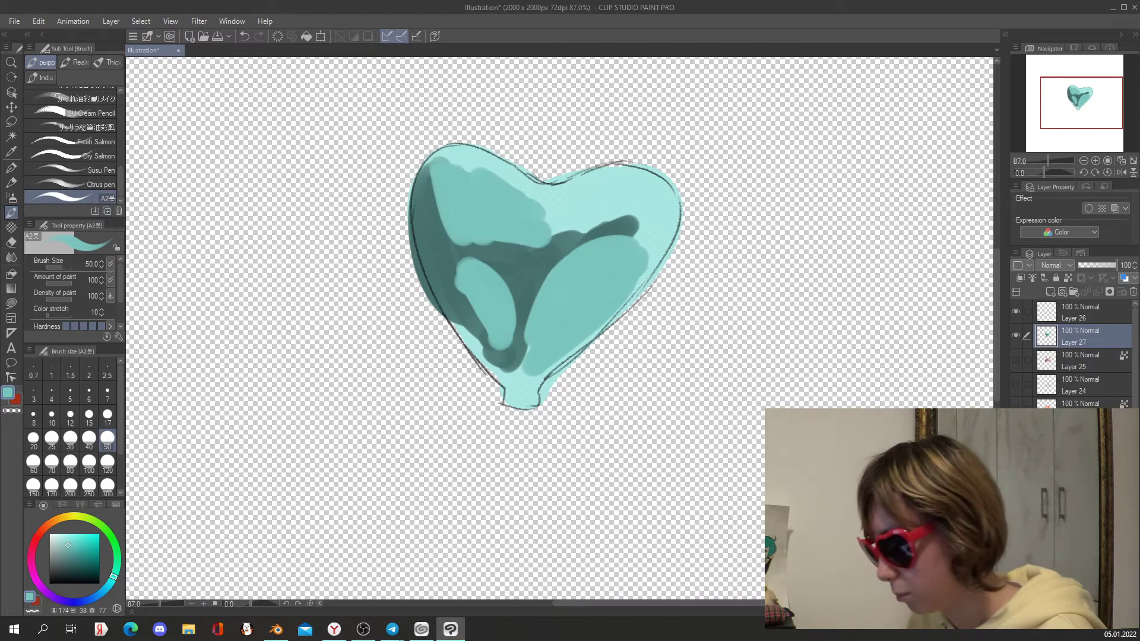
Undo the last teal strokes, rework the shadow with sampled dark teal, and soften the transitions using Blur at size 50
mouse_move(505, 287)
mouse_down()
mouse_move(515, 315)
mouse_move(501, 276)
mouse_move(469, 262)
mouse_move(463, 274)
mouse_move(496, 261)
mouse_move(461, 289)
mouse_up()
key(ctrl+z)
key(ctrl+z)
alt+click(465, 259)
mouse_move(498, 278)
mouse_down()
mouse_move(532, 309)
mouse_move(669, 166)
mouse_up()
key(j)
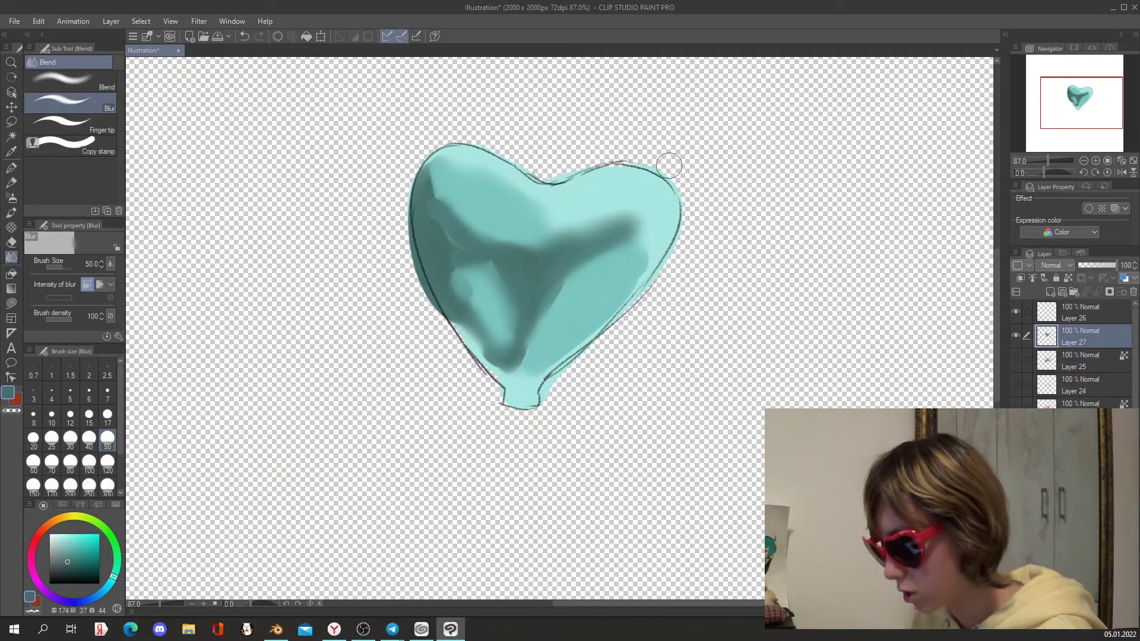
Paint a bright turquoise reflection along the balloon's left edge with the G-pen at size 17, adding small streaks beside it
click(11, 168)
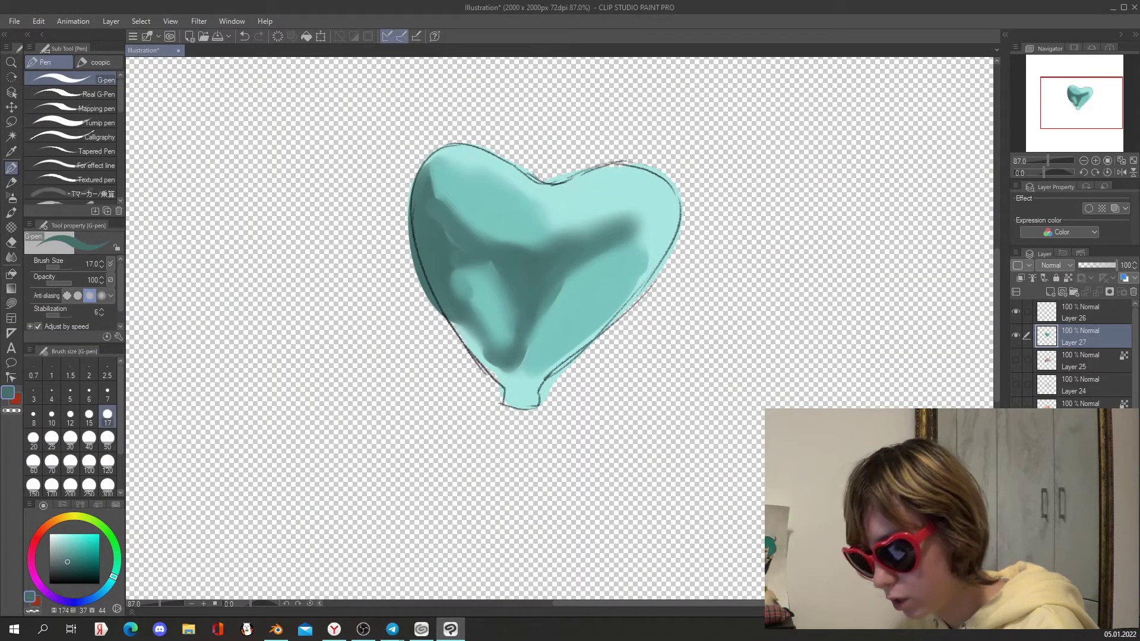
alt+click(515, 218)
click(71, 538)
mouse_move(421, 178)
mouse_down()
mouse_move(418, 217)
mouse_move(440, 307)
mouse_move(433, 270)
mouse_move(459, 329)
mouse_up()
key(ctrl+z)
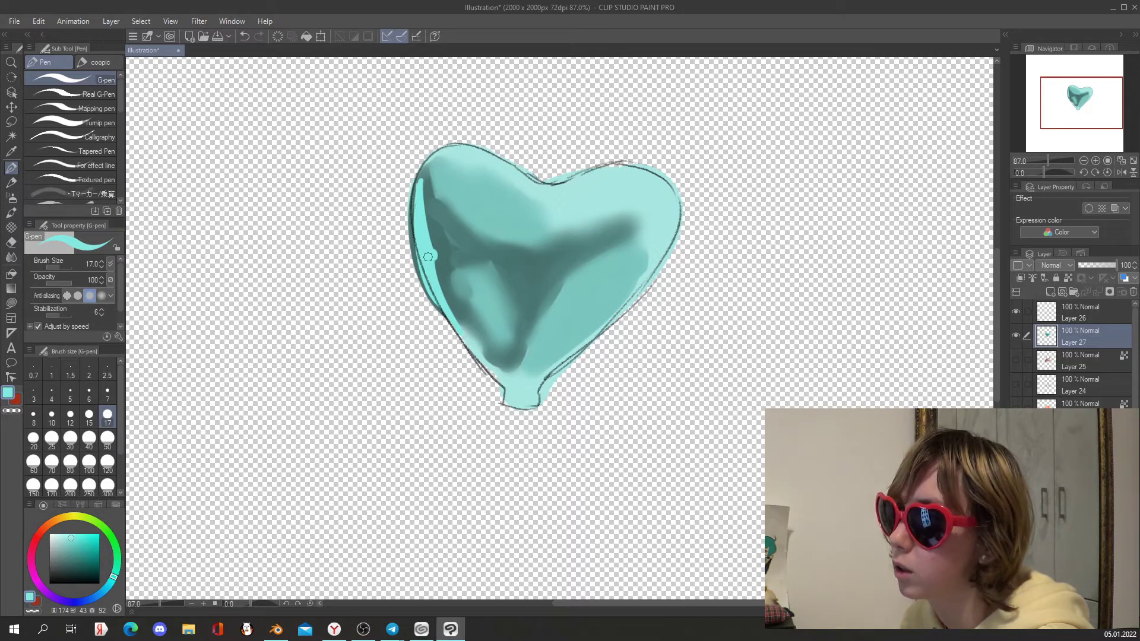
mouse_move(424, 233)
mouse_down()
mouse_move(436, 204)
mouse_move(425, 220)
mouse_move(428, 160)
mouse_up()
drag(447, 209, 473, 205)
drag(451, 255, 478, 252)
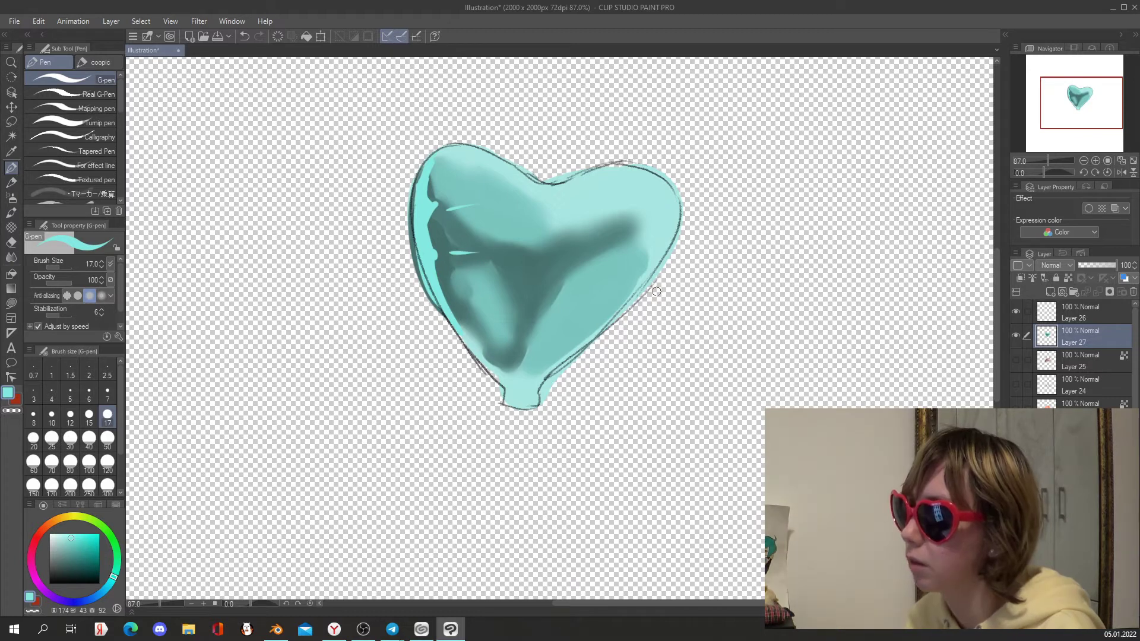
Add dark teal folds in the balloon's right lobe and thin G-pen creases near its upper left and lower middle
alt+click(536, 269)
drag(558, 245, 637, 220)
key(ctrl+z)
key(ctrl+z)
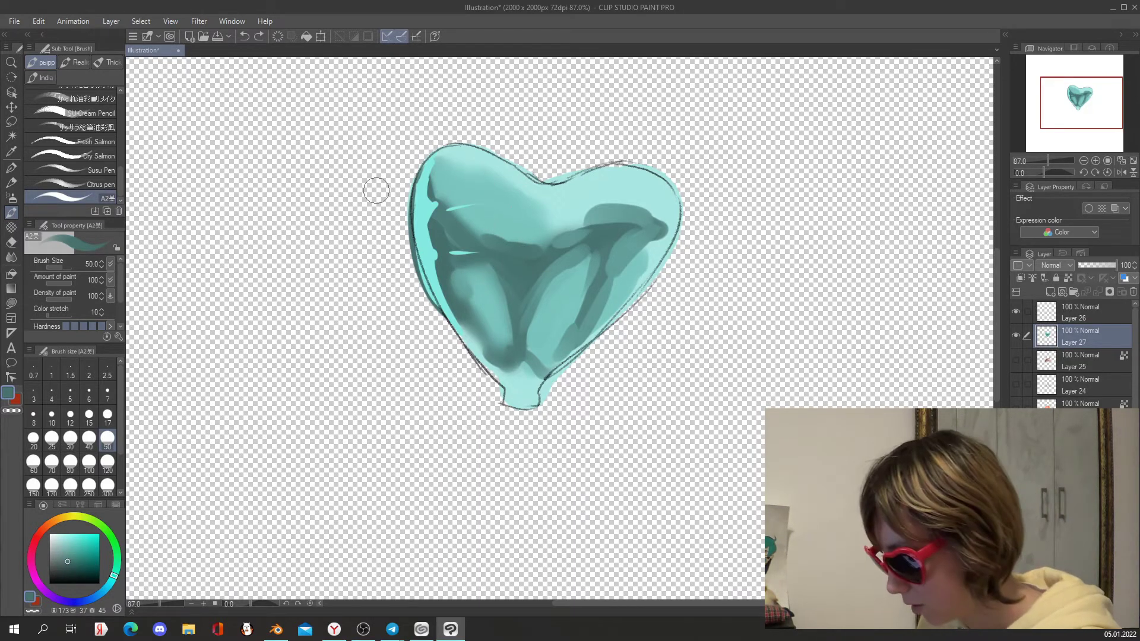
key(p)
mouse_move(475, 162)
mouse_down()
mouse_move(496, 250)
mouse_move(472, 233)
mouse_up()
drag(547, 266, 537, 363)
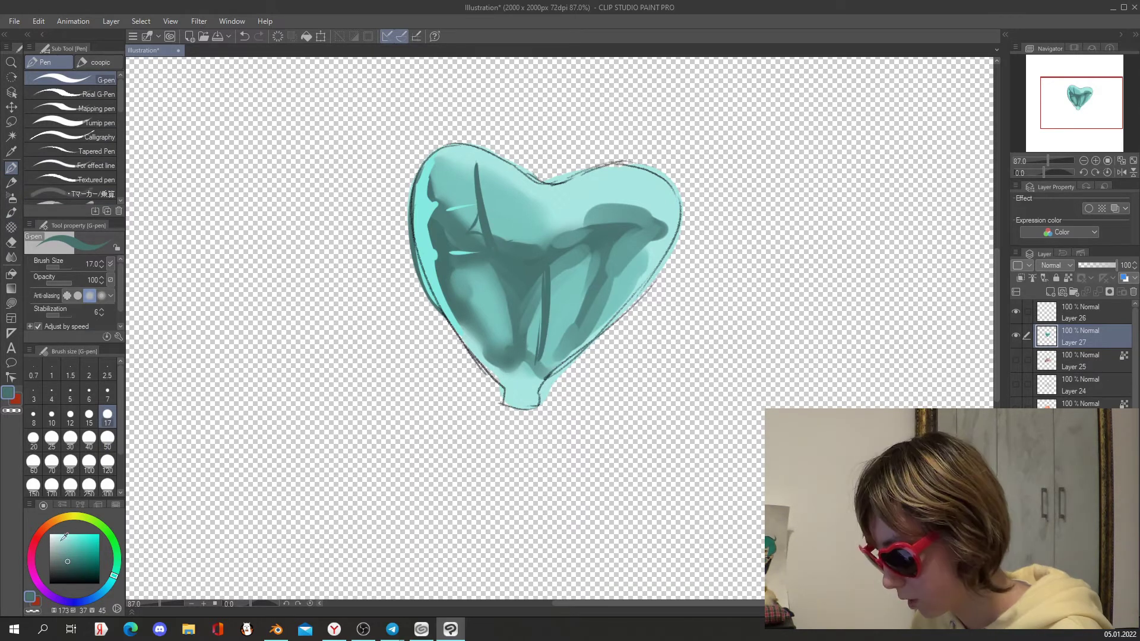
Dot small pale highlights on the balloon's lower left and paint a broad near-white highlight beside them at brush size 50
drag(65, 538, 55, 537)
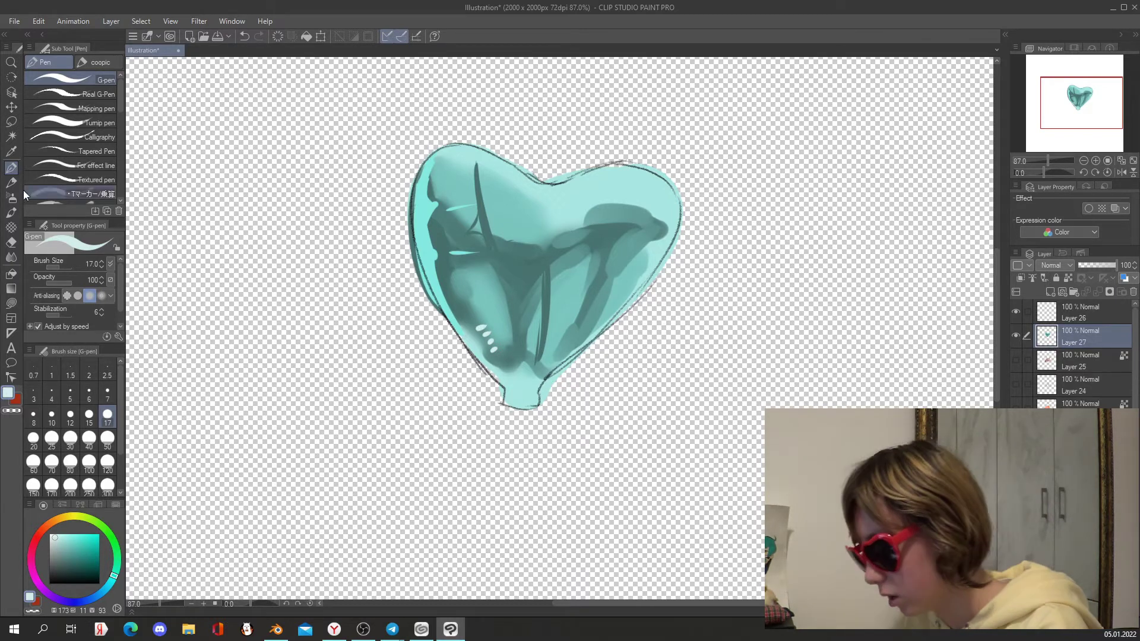
click(12, 214)
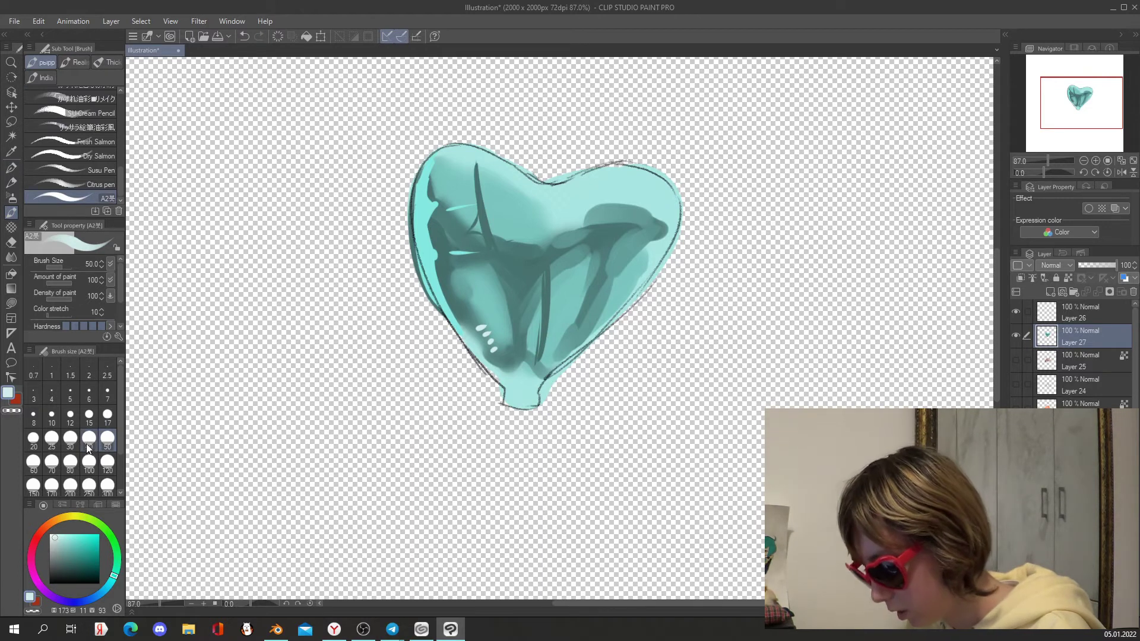
click(54, 534)
drag(491, 243, 518, 337)
key(ctrl+z)
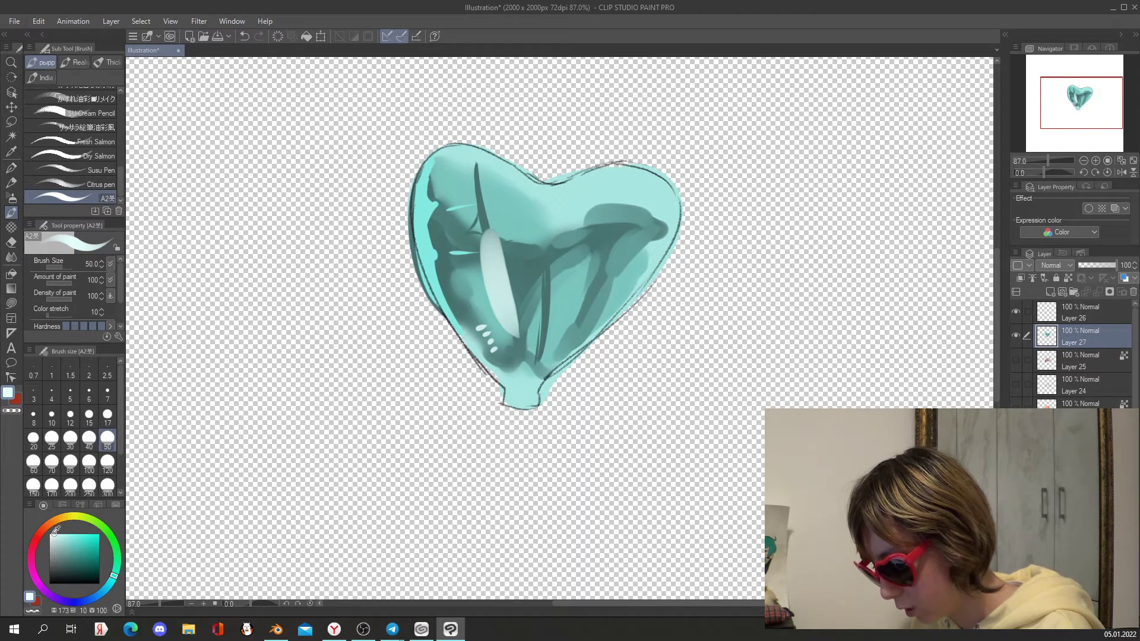
Add a white G-pen streak inside the broad highlight and cross it with long horizontal and vertical white strokes
key(p)
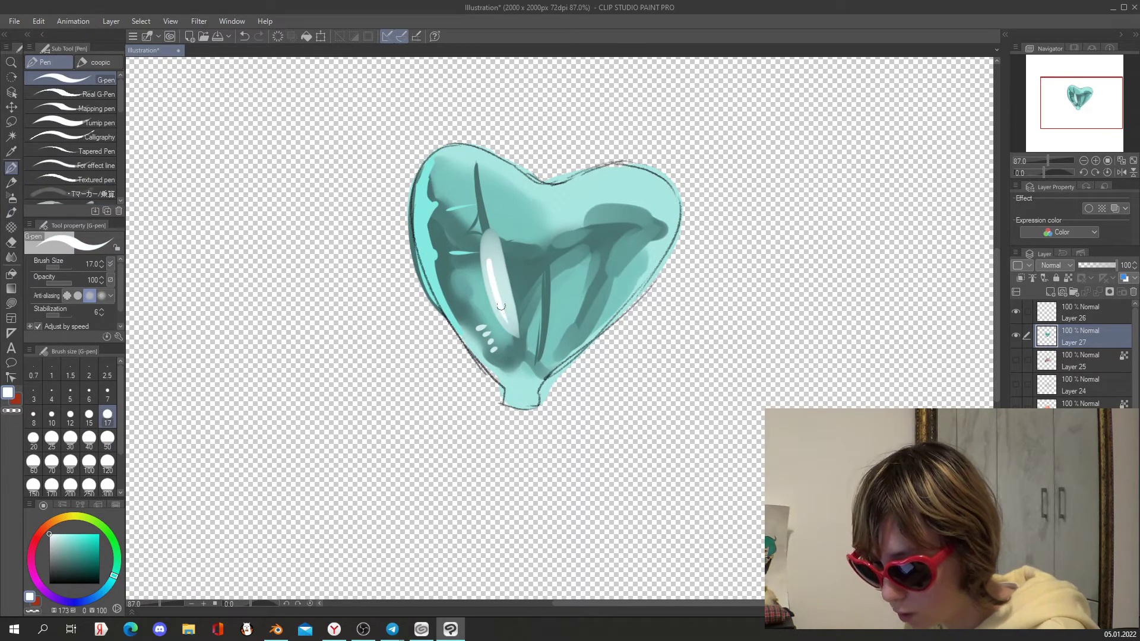
drag(489, 265, 500, 312)
drag(420, 294, 599, 287)
drag(498, 224, 508, 383)
key(ctrl+z)
drag(490, 182, 507, 386)
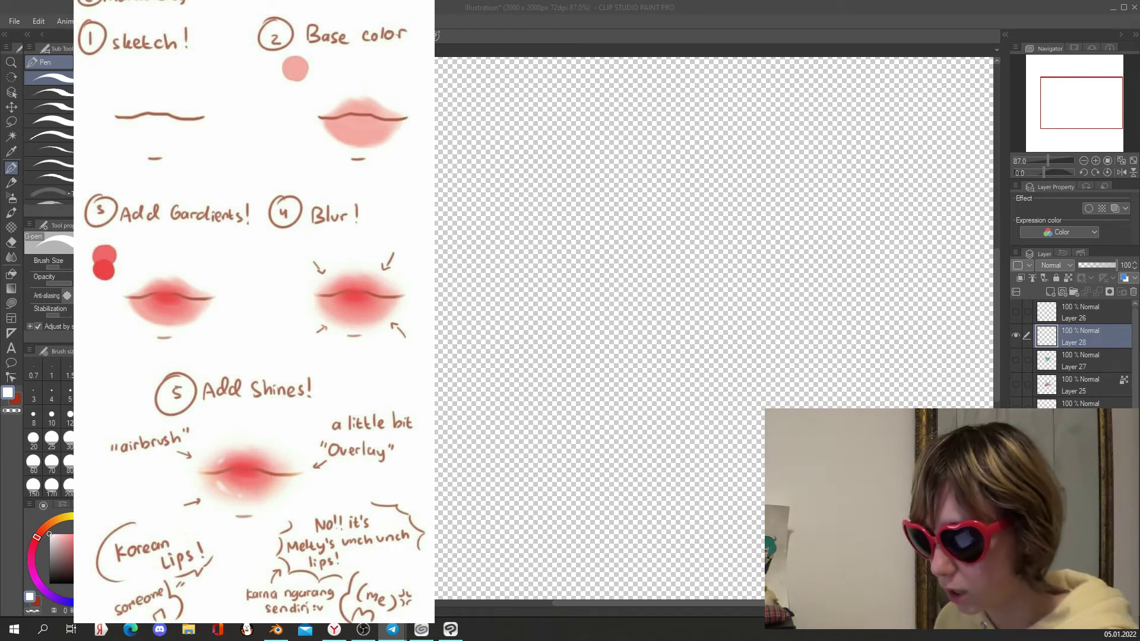
Draw a dark brown mouth line in three broken segments on a new top layer with the G-pen at size 17
click(1066, 319)
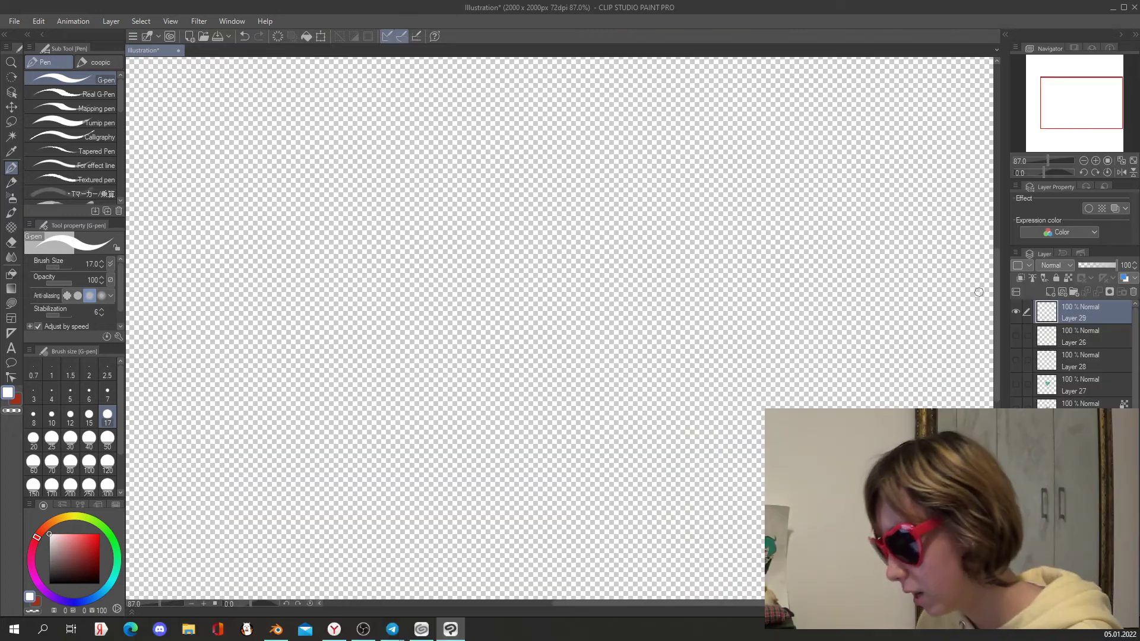
mouse_move(62, 566)
mouse_down()
mouse_move(64, 557)
mouse_move(62, 570)
mouse_up()
mouse_move(429, 306)
mouse_down()
mouse_move(520, 300)
mouse_move(580, 310)
mouse_up()
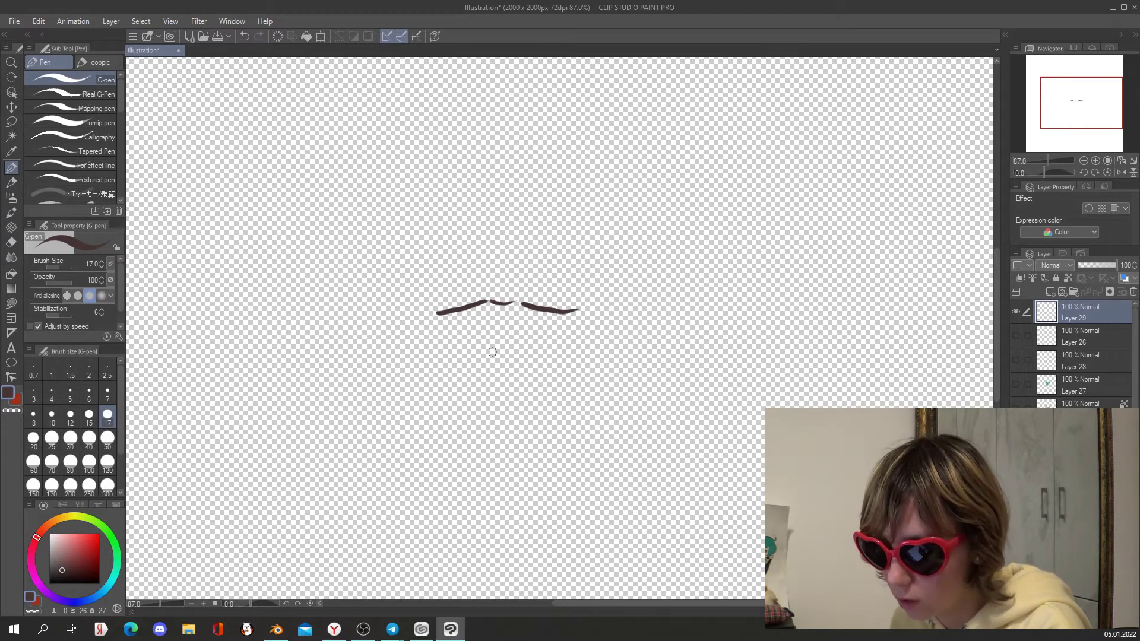
Add a layer beneath the mouth line and paint the lips' base shape in soft pink at brush size 50
click(1069, 337)
click(1050, 291)
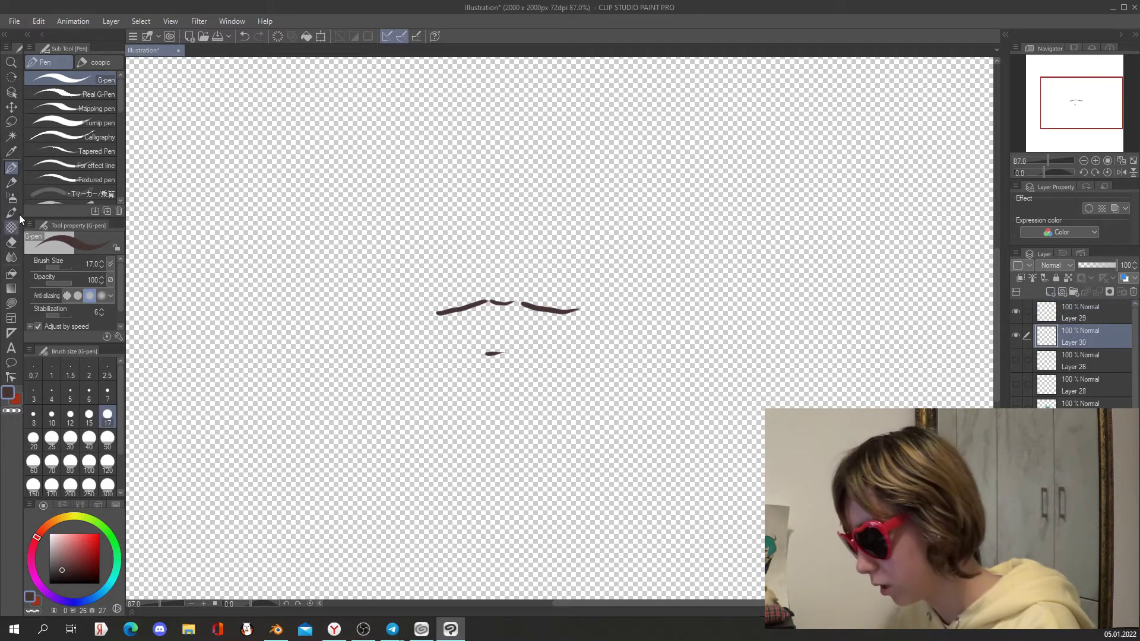
click(11, 213)
drag(72, 542, 69, 539)
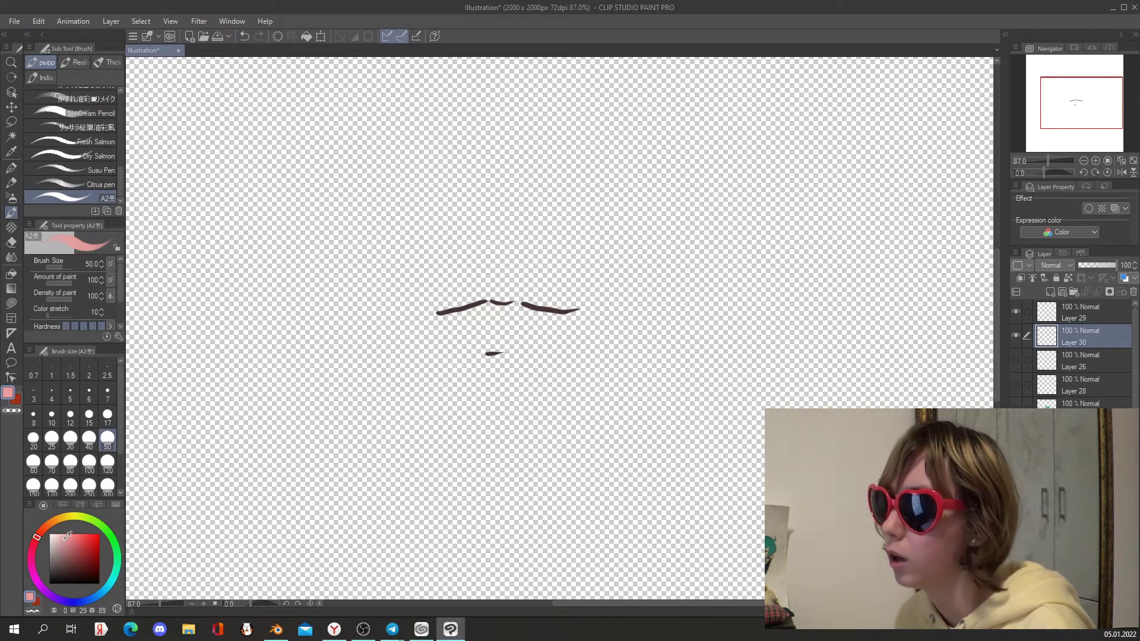
mouse_move(465, 312)
mouse_down()
mouse_move(505, 289)
mouse_move(560, 306)
mouse_move(509, 338)
mouse_move(473, 319)
mouse_move(526, 309)
mouse_move(514, 311)
mouse_move(546, 327)
mouse_move(494, 345)
mouse_move(559, 318)
mouse_up()
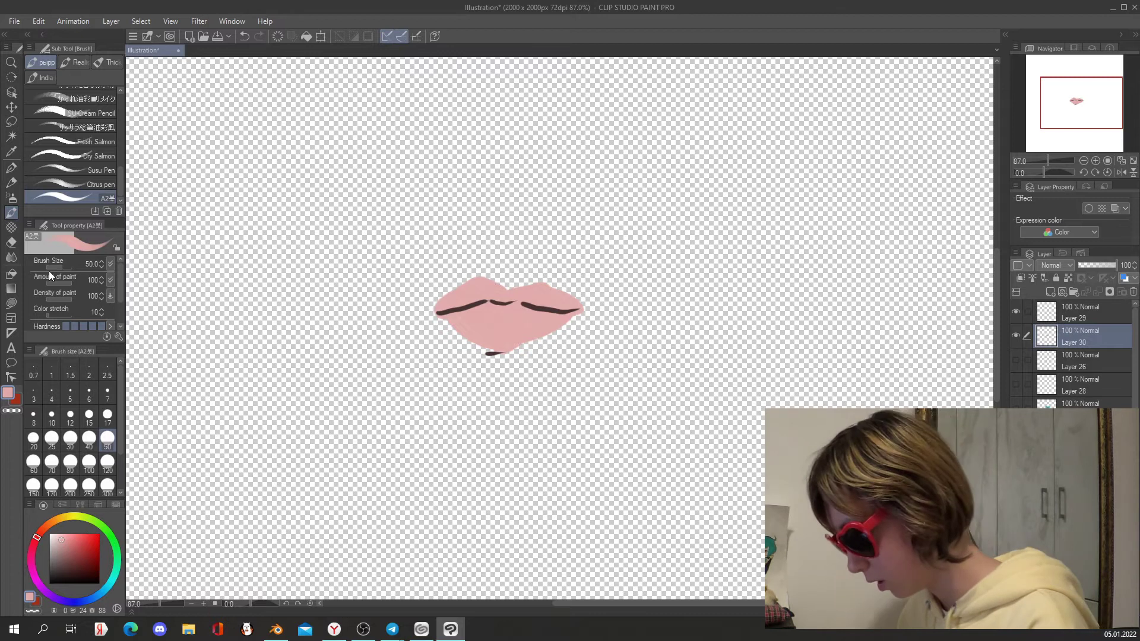
Build a redder pink gradient in the centre of the lips with the Soft airbrush at size 50
click(70, 536)
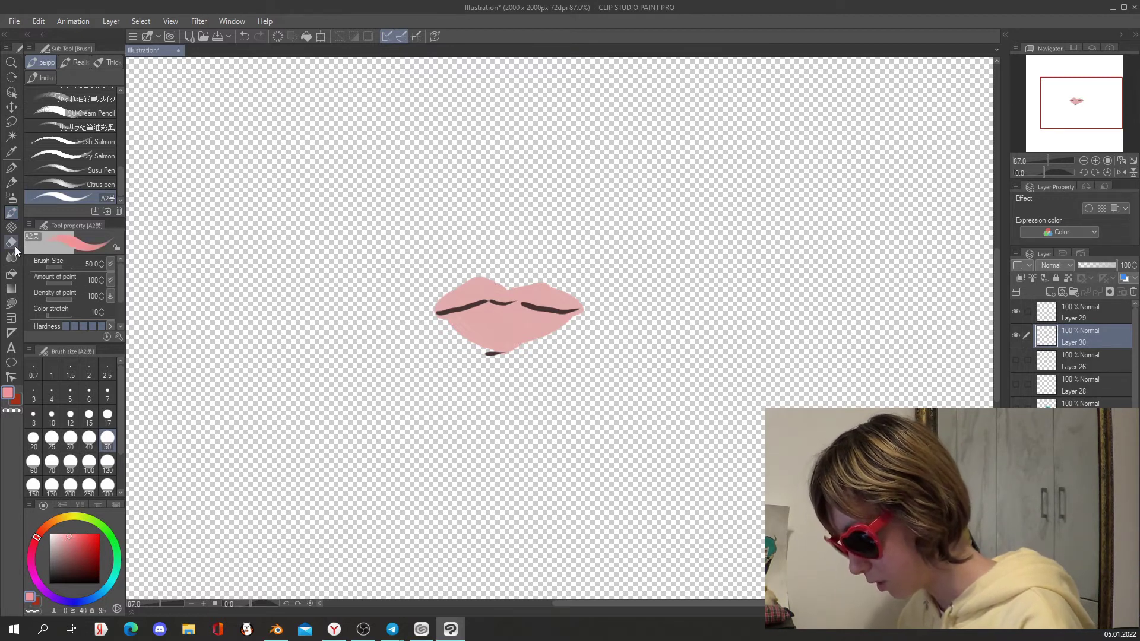
click(12, 197)
mouse_move(503, 319)
mouse_down()
mouse_move(530, 306)
mouse_move(489, 305)
mouse_move(520, 310)
mouse_move(498, 320)
mouse_move(523, 312)
mouse_move(499, 321)
mouse_move(501, 303)
mouse_move(529, 296)
mouse_move(502, 328)
mouse_move(488, 323)
mouse_move(519, 318)
mouse_up()
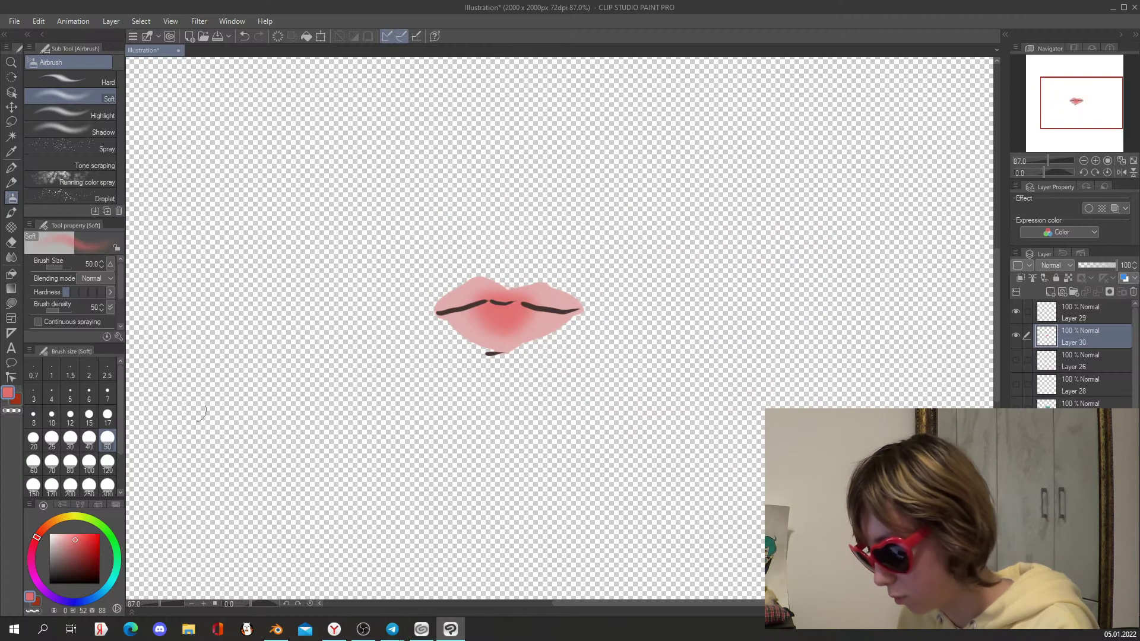
Spray a faint pink halo around the lips with the Soft airbrush at size 100, using the lips' sampled base colour
alt+click(465, 291)
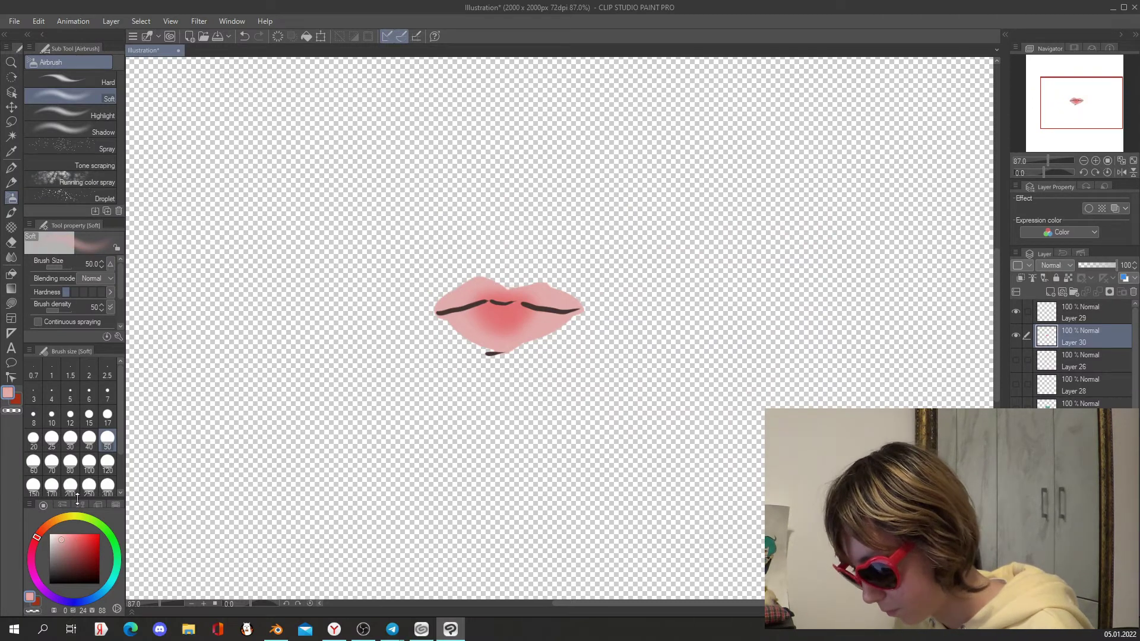
click(89, 462)
mouse_move(435, 297)
mouse_down()
mouse_move(490, 286)
mouse_move(563, 285)
mouse_move(595, 310)
mouse_move(517, 346)
mouse_move(457, 331)
mouse_move(483, 351)
mouse_move(432, 321)
mouse_move(488, 346)
mouse_move(574, 352)
mouse_up()
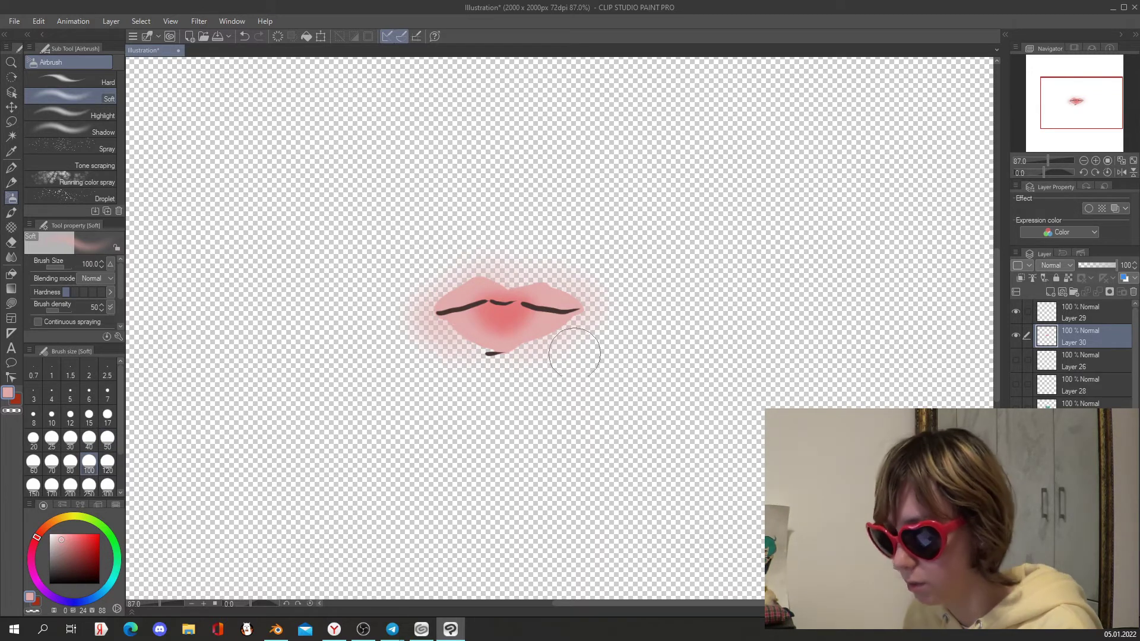
Add pale pink highlight strokes to the lips with the G-pen
click(11, 168)
click(55, 535)
drag(479, 284, 449, 301)
drag(478, 294, 468, 299)
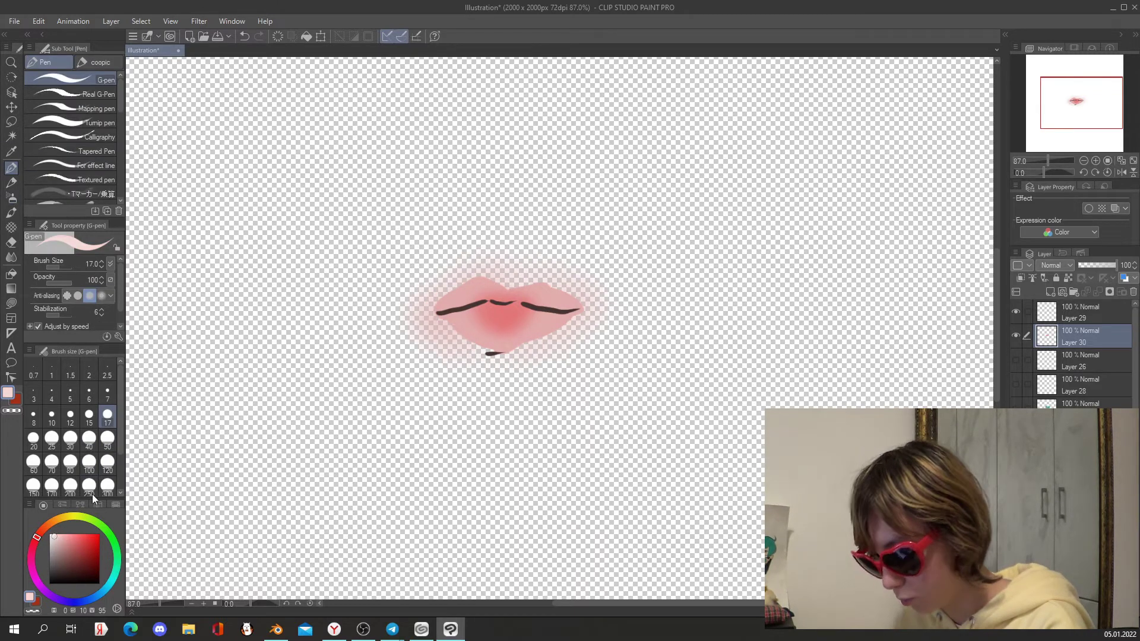
mouse_move(417, 373)
mouse_down()
mouse_move(451, 407)
mouse_move(466, 394)
mouse_up()
click(550, 297)
click(568, 295)
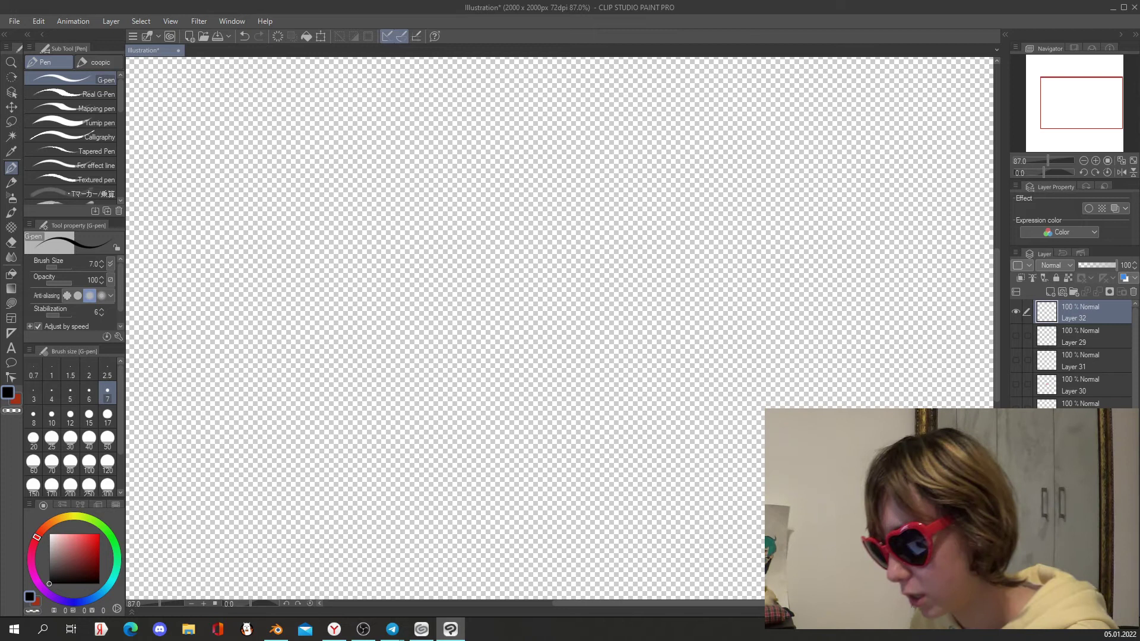
Draw a cat's head with pointed ears, narrowed eyes, nose, mouth and whiskers in black with the G-pen at size 7
mouse_move(389, 319)
mouse_down()
mouse_move(409, 252)
mouse_move(491, 294)
mouse_move(427, 345)
mouse_move(377, 303)
mouse_move(419, 347)
mouse_up()
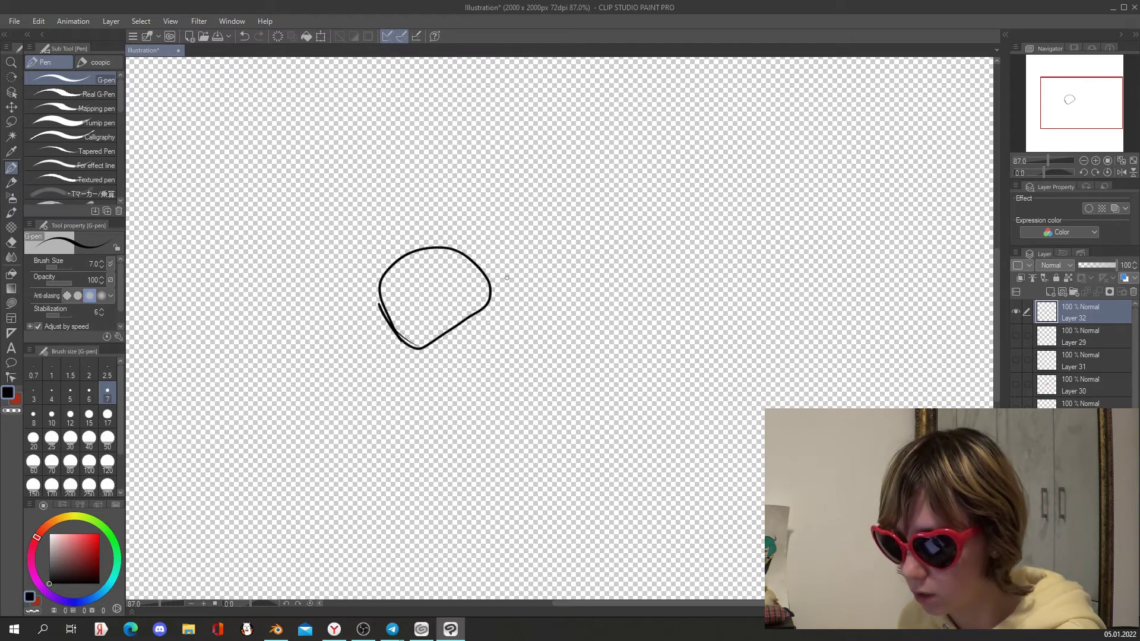
mouse_move(492, 275)
mouse_down()
mouse_move(481, 224)
mouse_move(457, 248)
mouse_up()
drag(383, 275, 419, 247)
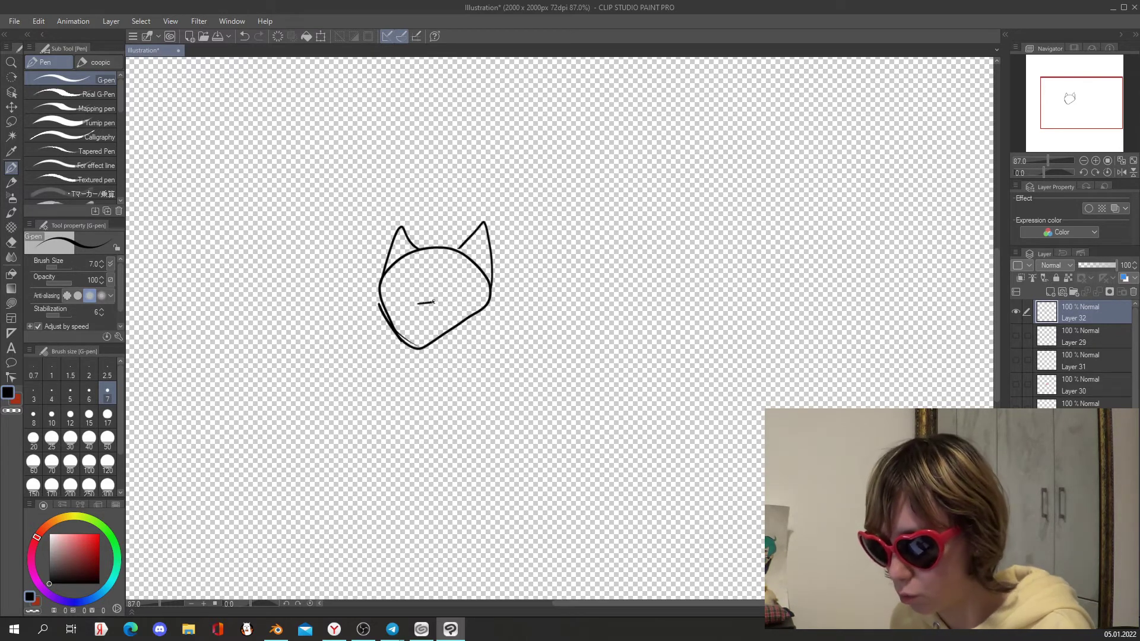
drag(394, 295, 422, 301)
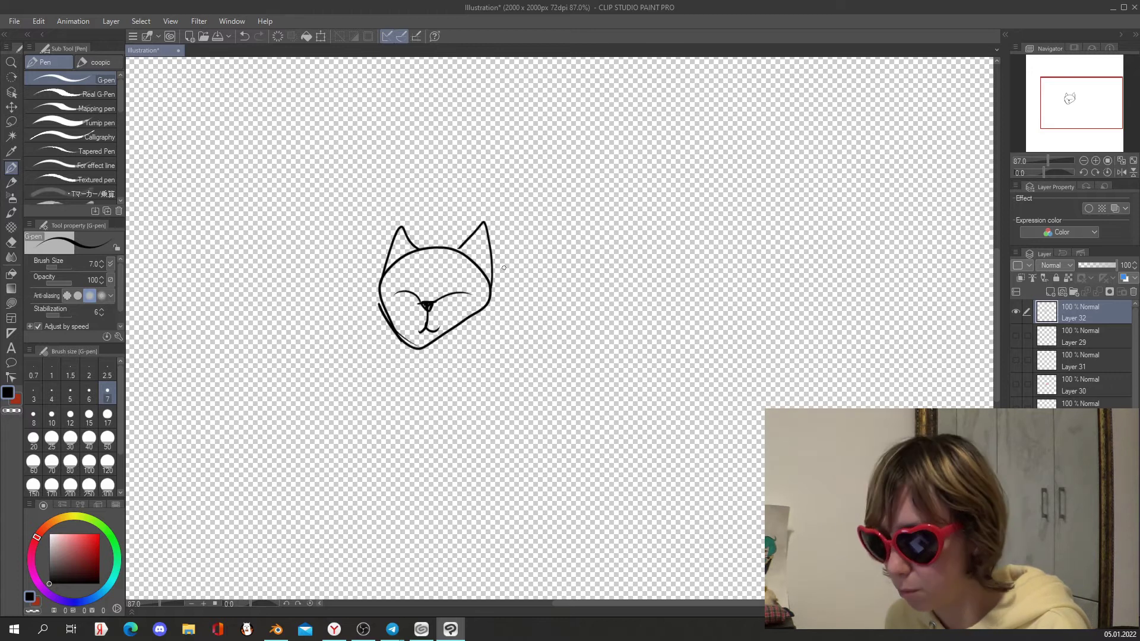
mouse_move(397, 293)
mouse_down()
mouse_move(503, 322)
mouse_move(502, 336)
mouse_up()
mouse_move(396, 321)
mouse_down()
mouse_move(347, 352)
mouse_move(390, 373)
mouse_move(381, 477)
mouse_up()
key(ctrl+z)
mouse_move(399, 342)
mouse_down()
mouse_move(366, 471)
mouse_move(378, 521)
mouse_up()
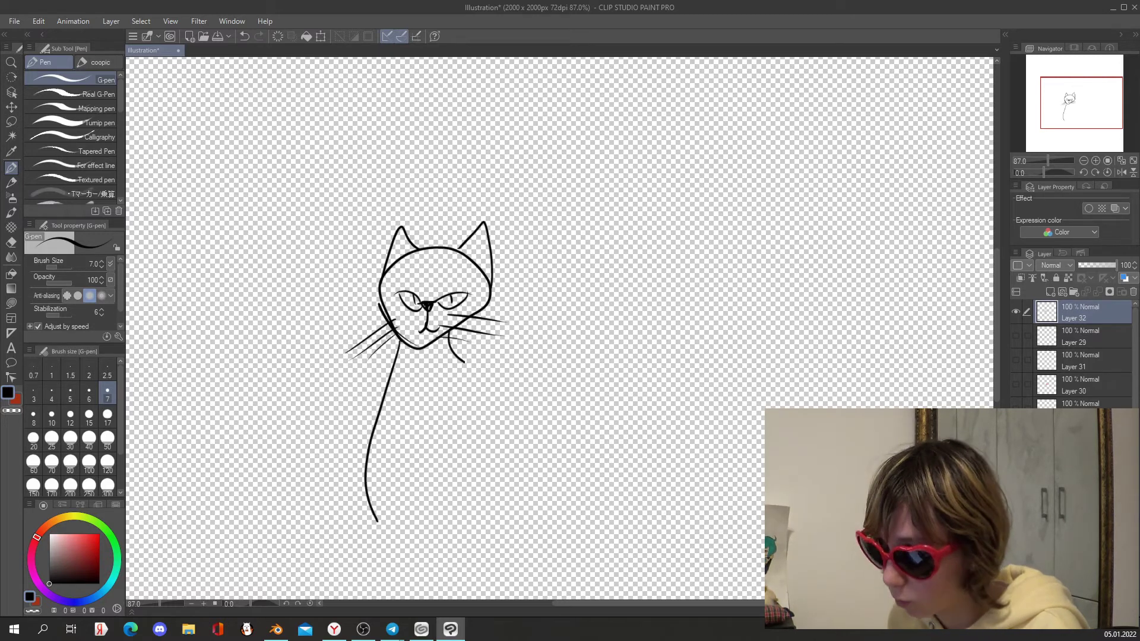
key(ctrl+z)
key(ctrl+z)
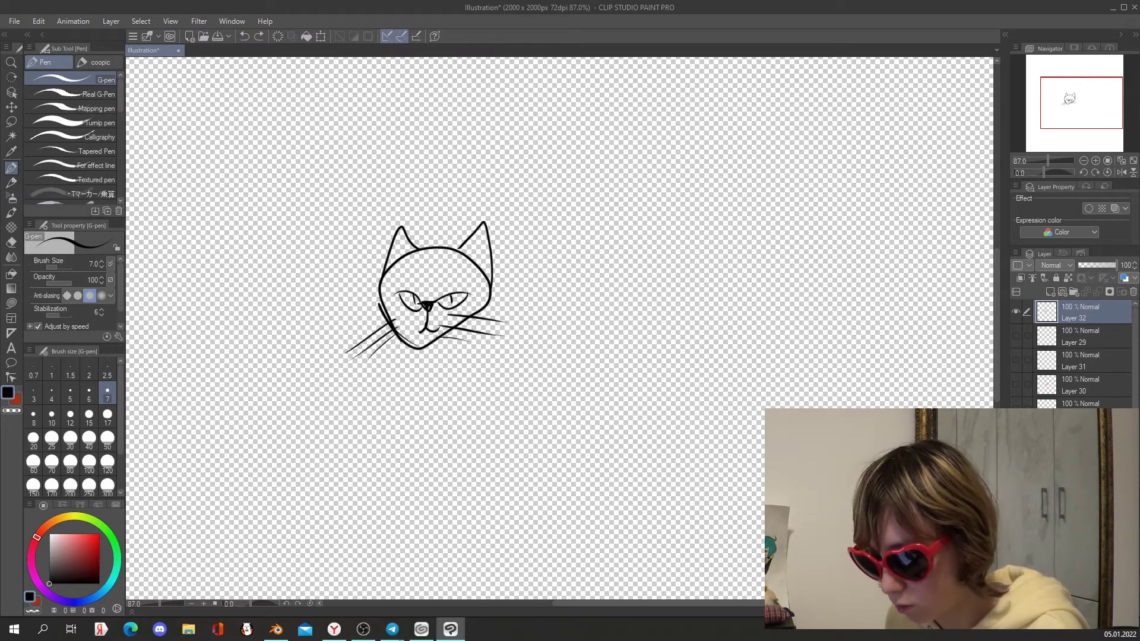
Draw the seated cat's body below the head, with a curved back, front legs, haunch and a long tail sweeping forward
drag(461, 325, 553, 499)
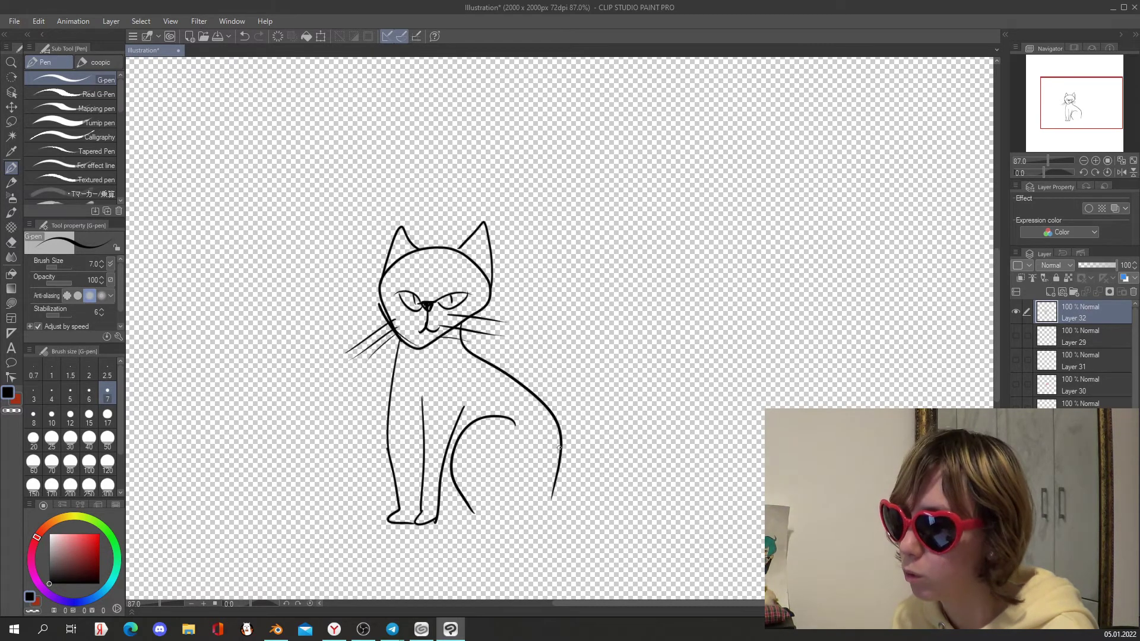
scroll(559, 448, down, 5)
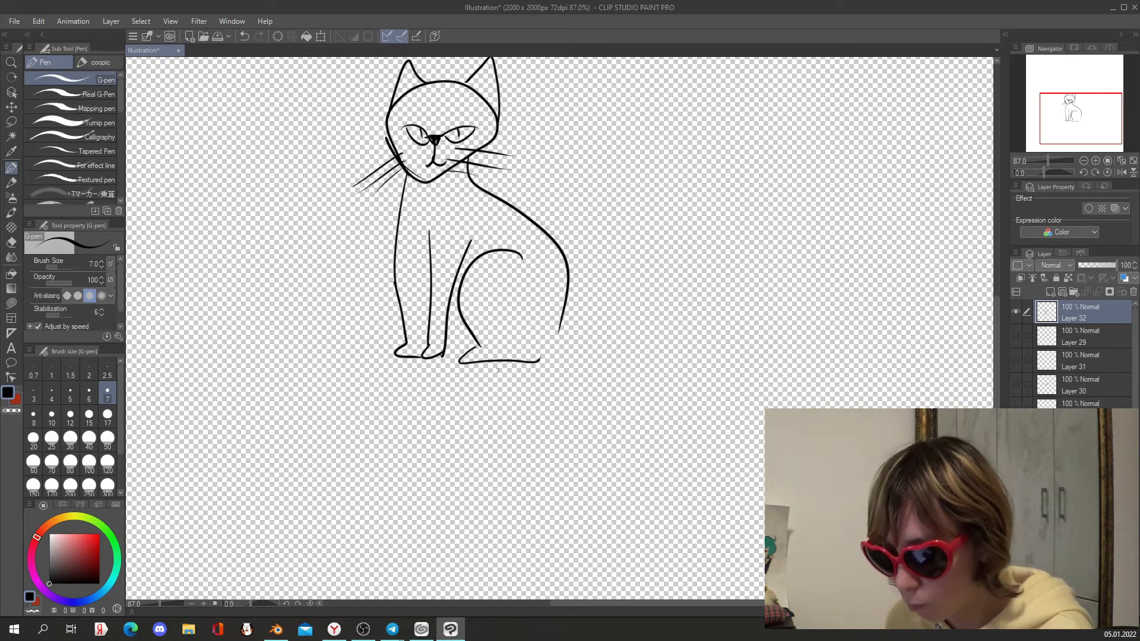
drag(534, 395, 386, 398)
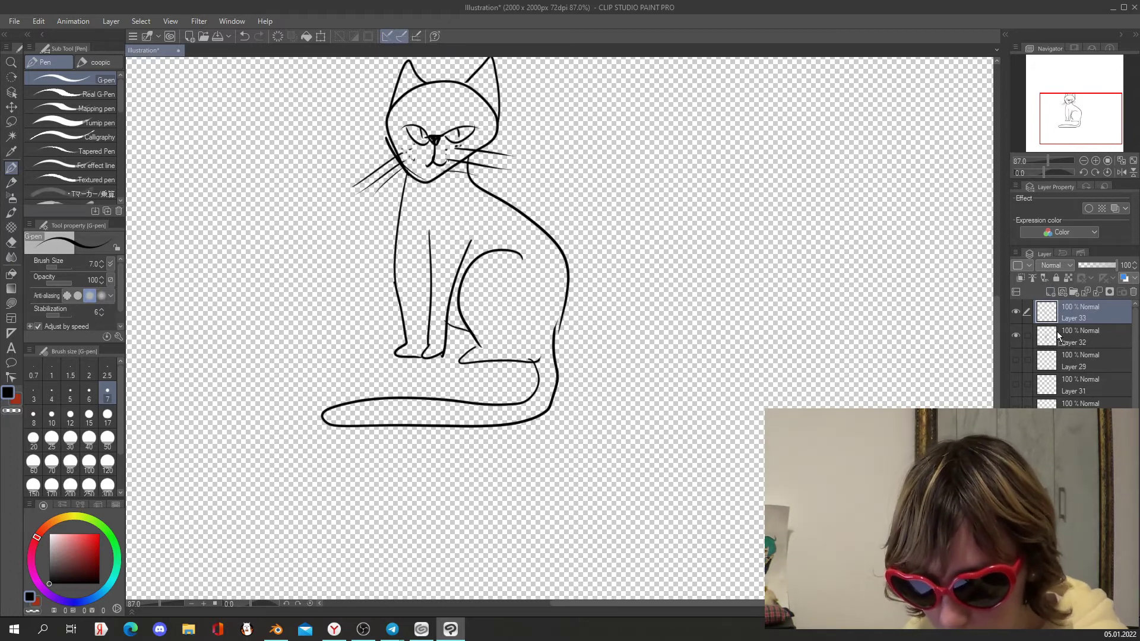
Move the new layer beneath the cat's line art and paint grey fur with lighter patches using the A2 brush at size 50
drag(1059, 336, 1063, 341)
click(12, 212)
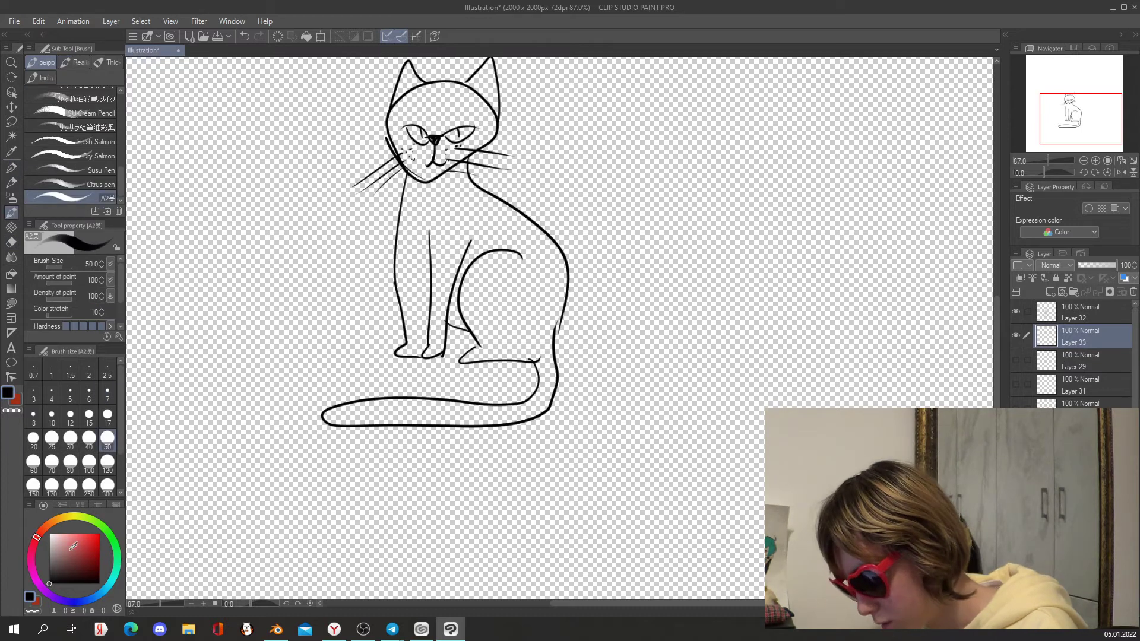
mouse_move(430, 119)
mouse_down()
mouse_move(408, 117)
mouse_move(475, 77)
mouse_move(484, 113)
mouse_move(457, 148)
mouse_move(404, 172)
mouse_move(415, 337)
mouse_move(439, 184)
mouse_up()
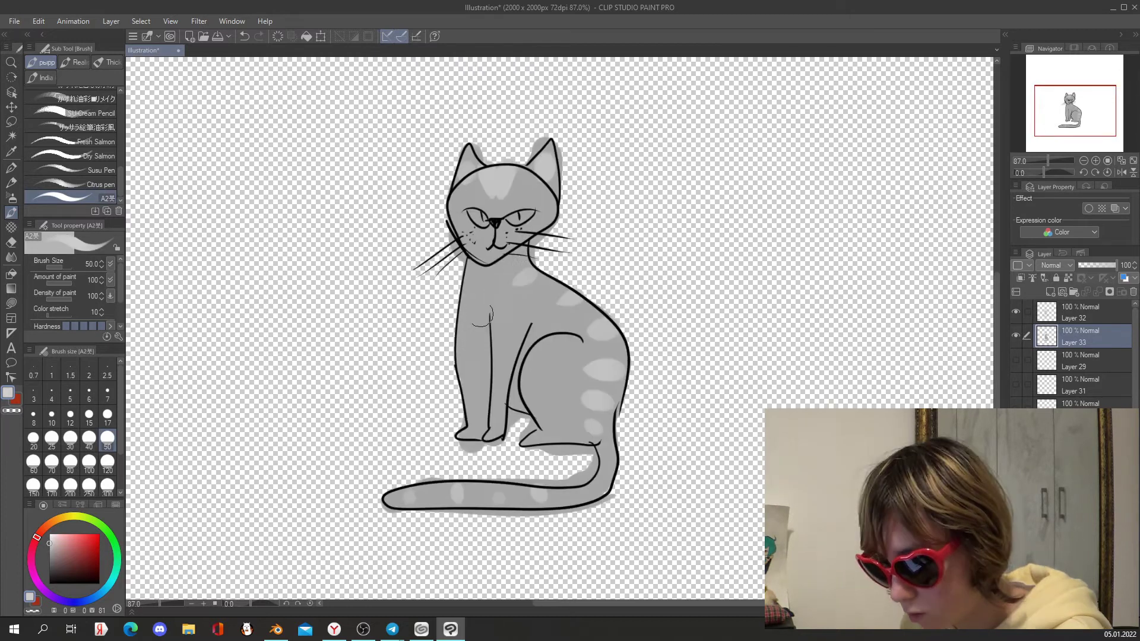
drag(461, 295, 484, 381)
drag(538, 356, 543, 410)
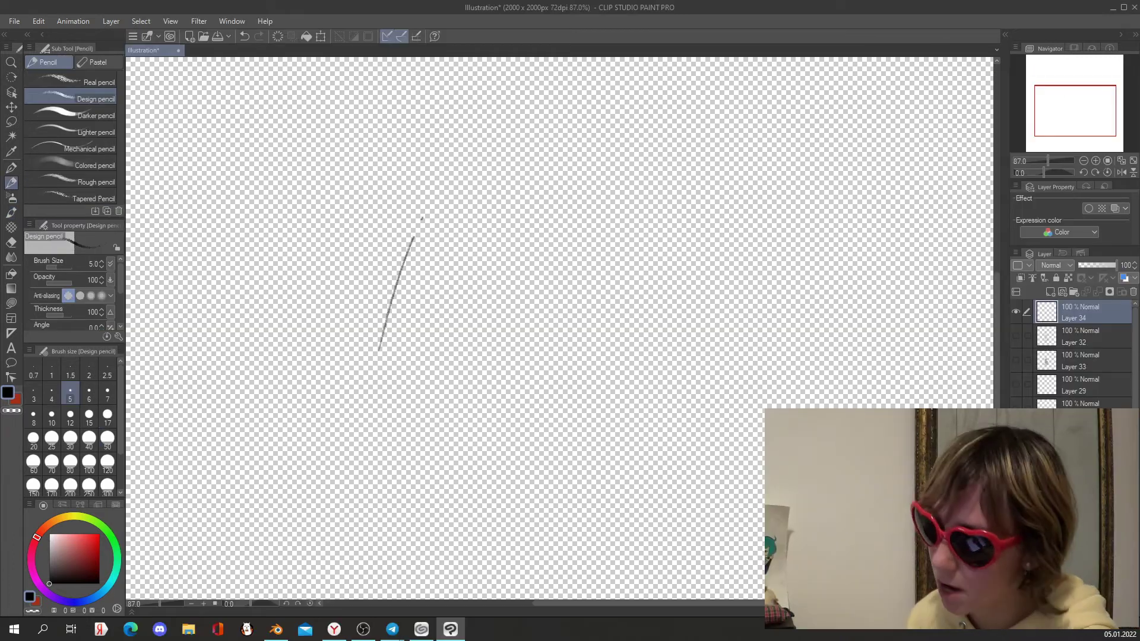
Sketch a horse head's angled forehead, upper neck lines and inner face guideline with the Design pencil at size 5
drag(423, 219, 457, 150)
drag(453, 159, 386, 332)
drag(449, 151, 487, 188)
drag(485, 187, 383, 337)
drag(463, 169, 667, 287)
drag(464, 162, 684, 273)
mouse_move(482, 197)
mouse_down()
mouse_move(512, 208)
mouse_move(454, 304)
mouse_up()
drag(483, 204, 452, 306)
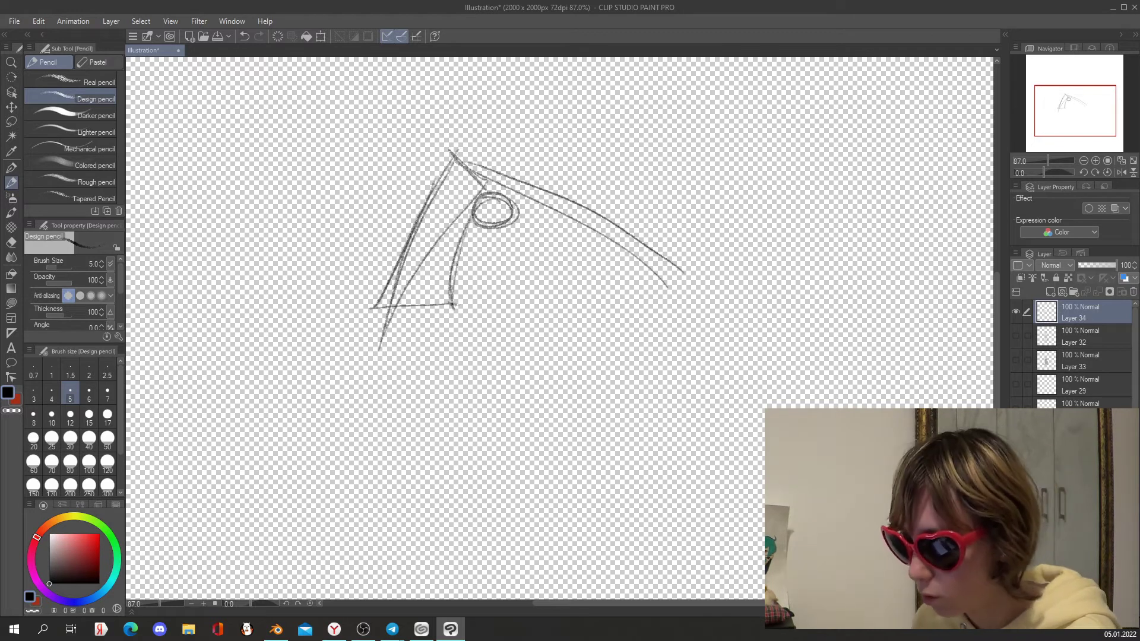
Sketch the horse's long nose line and large rounded cheek, undoing and redrawing strokes as needed
drag(515, 208, 476, 389)
drag(511, 195, 468, 375)
mouse_move(392, 302)
mouse_down()
mouse_move(389, 463)
mouse_move(375, 477)
mouse_up()
key(ctrl+z)
key(ctrl+z)
key(ctrl+z)
drag(378, 351, 368, 454)
mouse_move(520, 221)
mouse_down()
mouse_move(478, 404)
mouse_move(463, 353)
mouse_move(502, 399)
mouse_up()
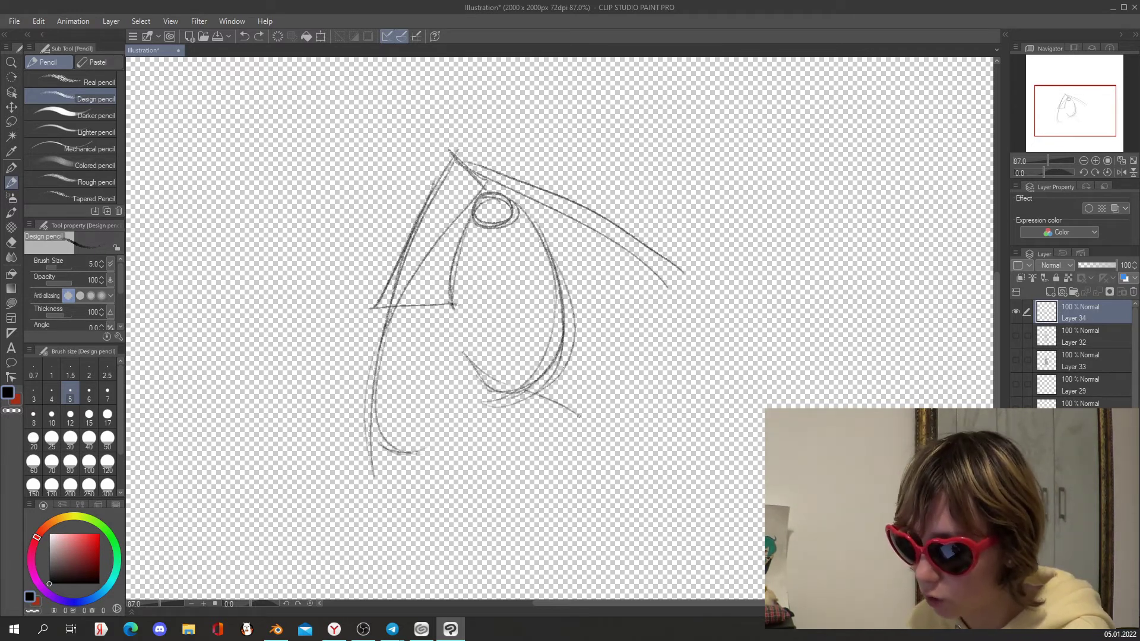
Extend the horse's upper and lower neck lines and sketch the head details, including the eye
drag(579, 416, 621, 457)
drag(640, 242, 748, 337)
drag(721, 335, 738, 297)
drag(471, 256, 476, 267)
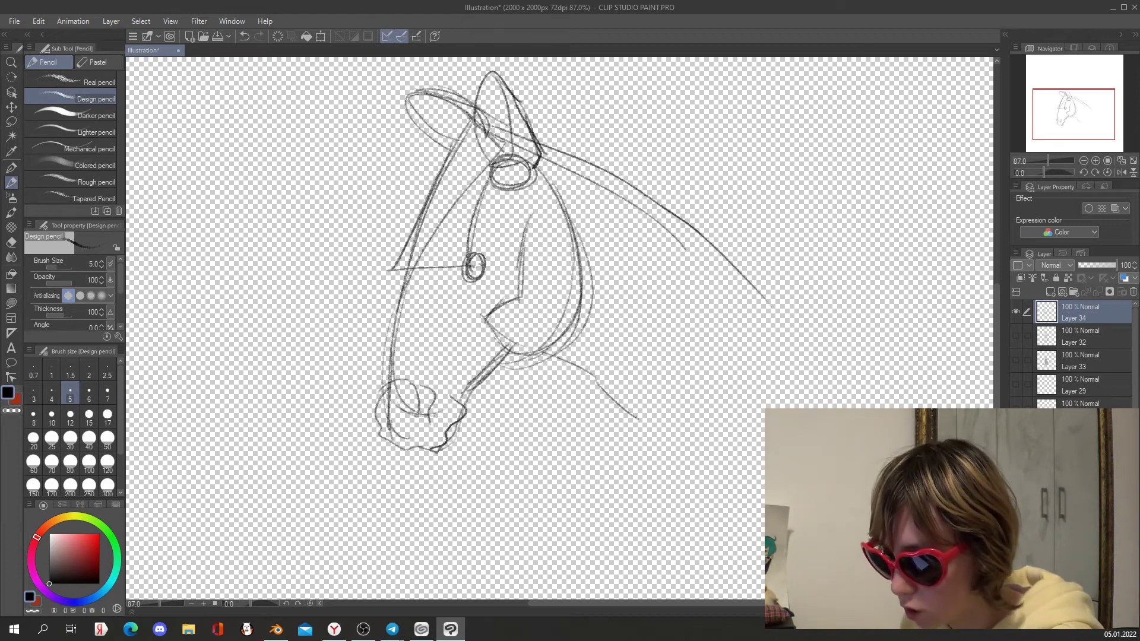
Reinforce the horse's far ear, darken its pupil and add long strokes along the crest of the neck
drag(417, 90, 473, 113)
drag(417, 91, 452, 150)
drag(478, 255, 482, 272)
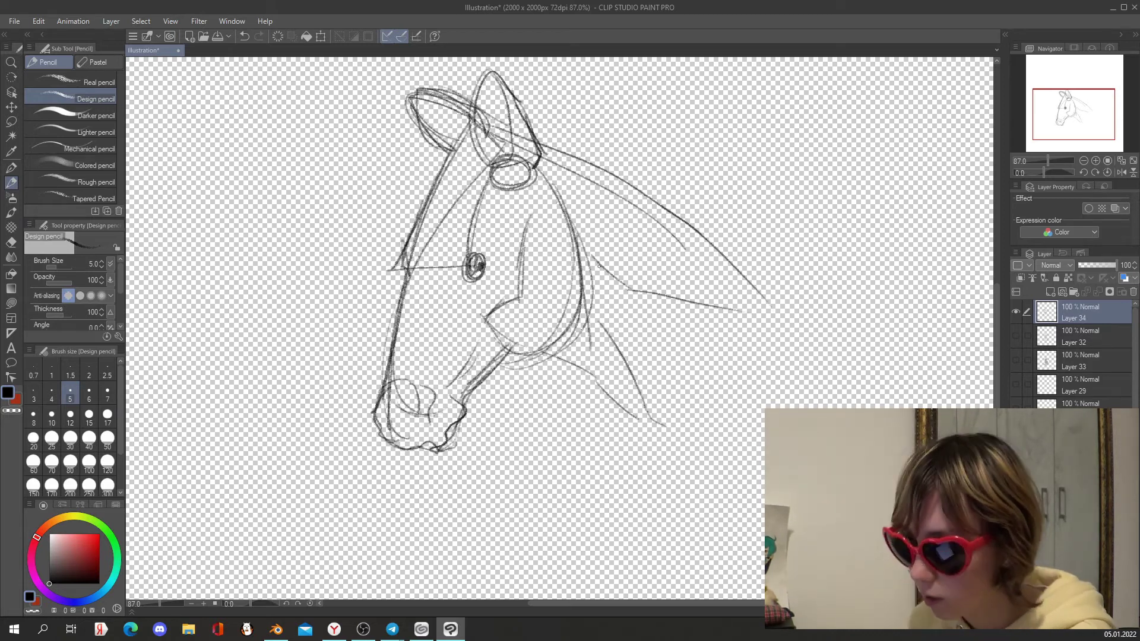
mouse_move(543, 122)
mouse_down()
mouse_move(612, 156)
mouse_move(750, 290)
mouse_up()
mouse_move(545, 143)
mouse_down()
mouse_move(671, 187)
mouse_move(775, 280)
mouse_up()
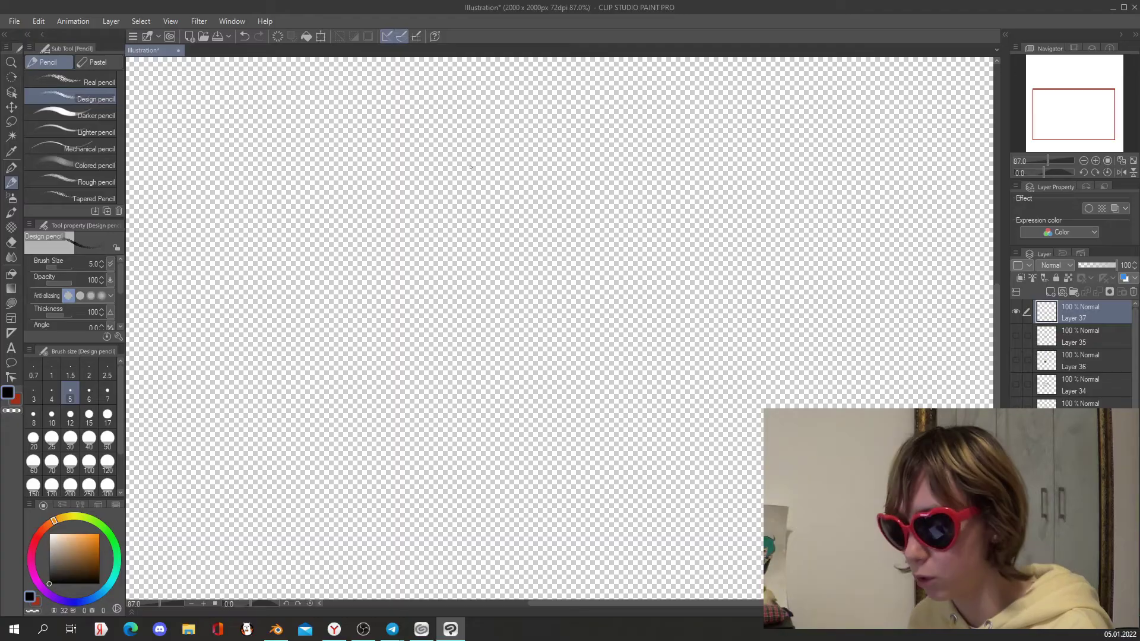
Sketch an owl's round head with the Design pencil at size 5 and add crossing guidelines for the face
drag(416, 169, 410, 175)
drag(528, 223, 499, 255)
mouse_move(493, 209)
mouse_down()
mouse_move(397, 225)
mouse_move(460, 220)
mouse_up()
key(ctrl+z)
key(ctrl+z)
mouse_move(475, 149)
mouse_down()
mouse_move(424, 155)
mouse_move(505, 202)
mouse_up()
mouse_move(440, 149)
mouse_down()
mouse_move(438, 188)
mouse_move(499, 190)
mouse_move(436, 237)
mouse_up()
Sketch the owl's egg-shaped body below the head, with two small circles for the feet and a long tapered tail
drag(570, 297, 429, 268)
drag(502, 358, 441, 363)
drag(573, 380, 533, 529)
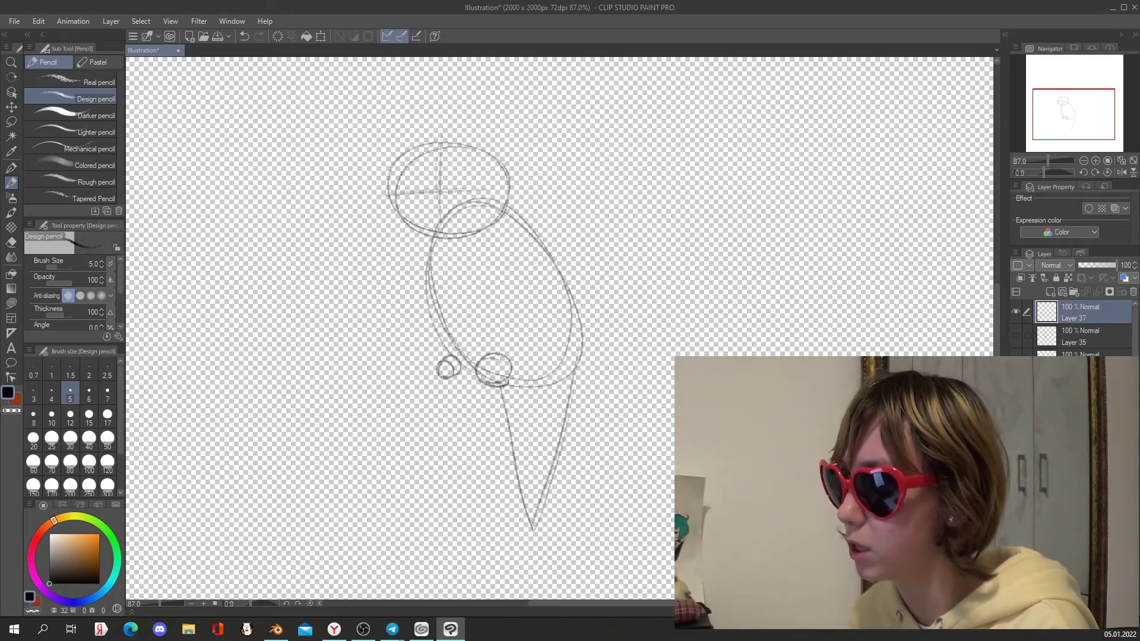
drag(579, 351, 535, 525)
drag(500, 391, 515, 530)
Draw darker contours along the owl's head, back and front, and add its eyes and beak
mouse_move(392, 211)
mouse_down()
mouse_move(453, 144)
mouse_move(509, 194)
mouse_move(574, 318)
mouse_up()
drag(456, 181, 424, 183)
mouse_move(468, 172)
mouse_down()
mouse_move(443, 184)
mouse_move(477, 178)
mouse_move(485, 202)
mouse_move(457, 230)
mouse_up()
key(ctrl+z)
mouse_move(433, 172)
mouse_down()
mouse_move(403, 165)
mouse_move(415, 226)
mouse_move(443, 208)
mouse_move(420, 240)
mouse_move(399, 243)
mouse_up()
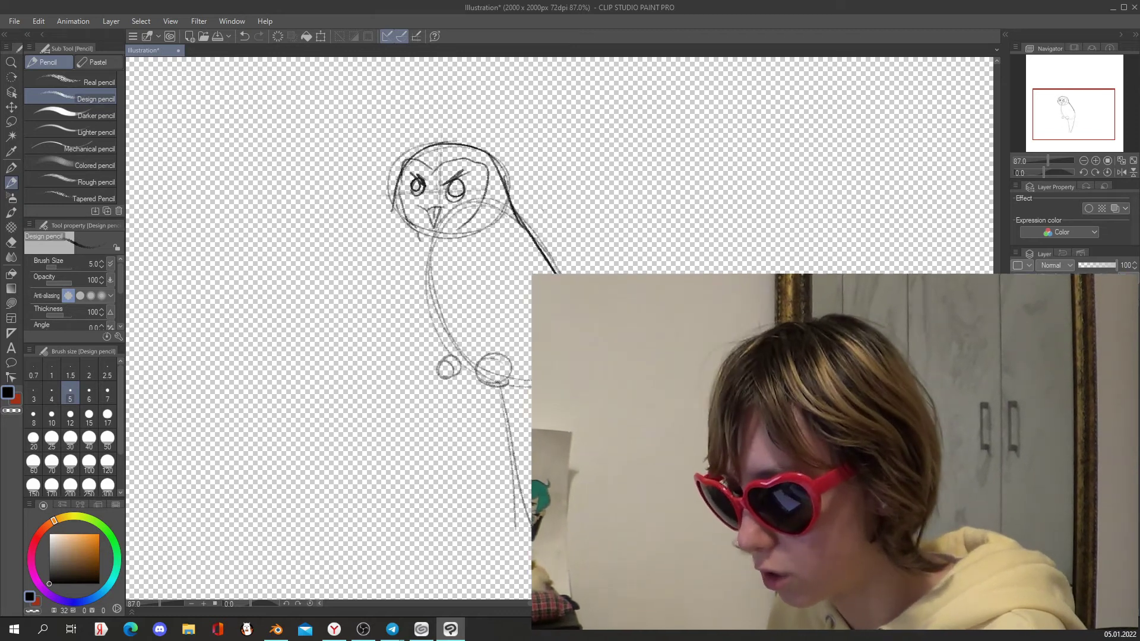
key(ctrl+z)
mouse_move(394, 195)
mouse_down()
mouse_move(399, 243)
mouse_move(418, 266)
mouse_move(444, 370)
mouse_up()
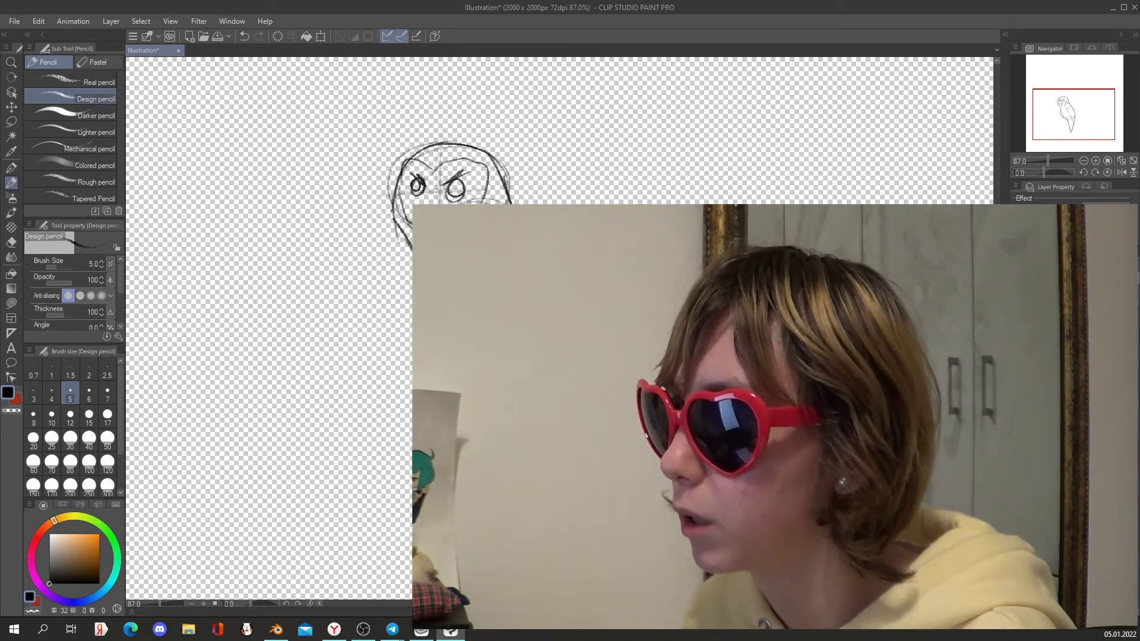
Sketch a roughly horizontal branch extending beside the owl's feet
drag(240, 390, 392, 375)
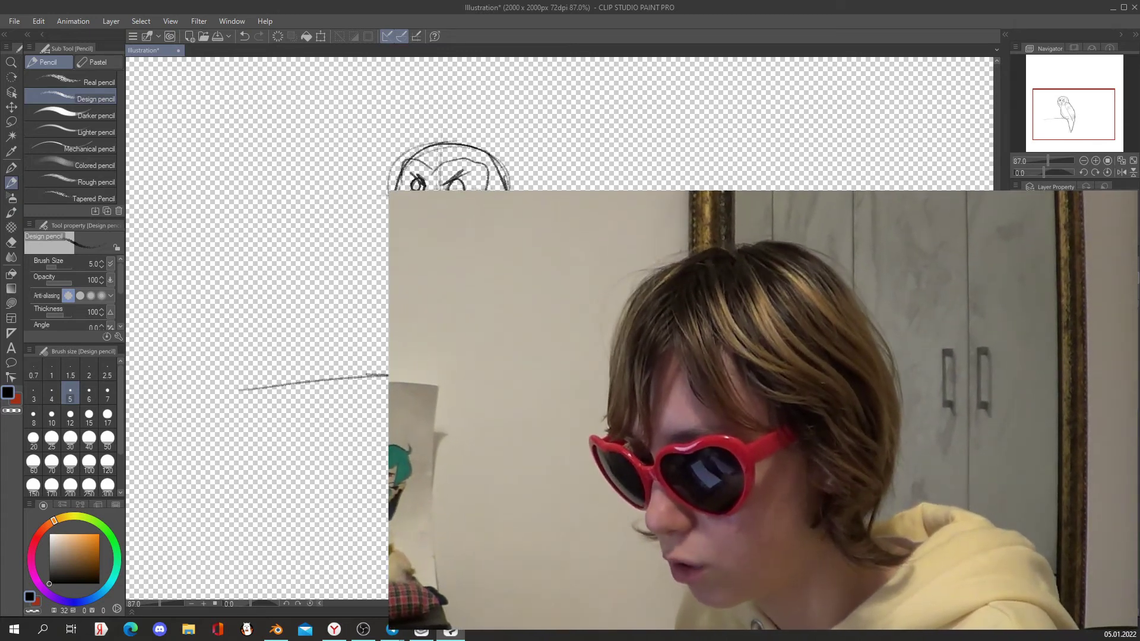
drag(250, 410, 415, 396)
drag(286, 388, 368, 387)
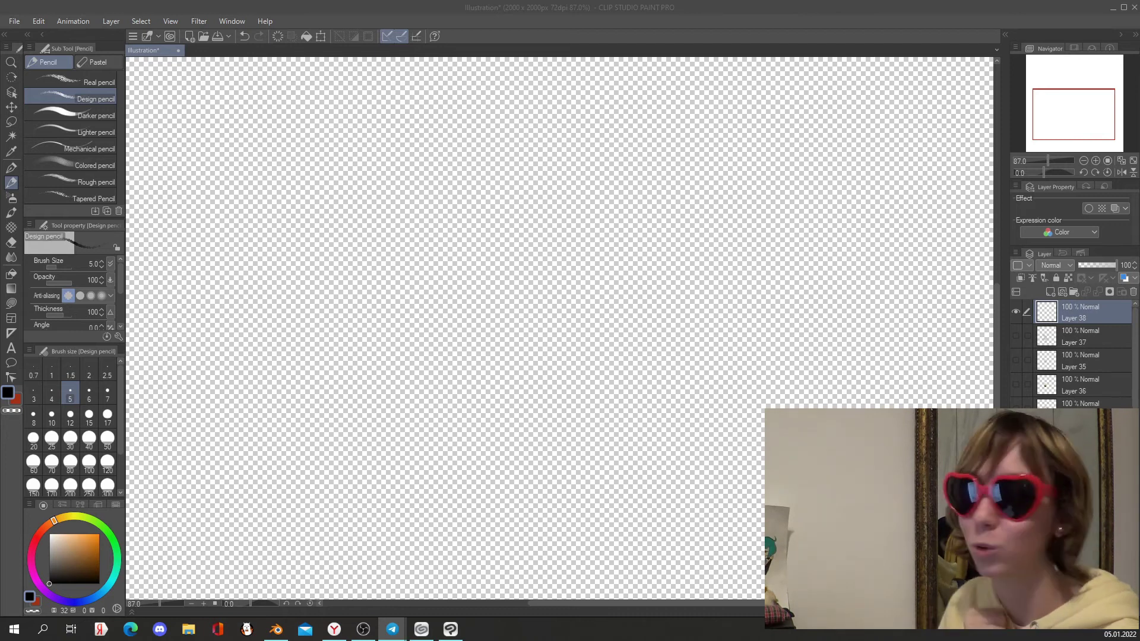
Draw a small tilted oval for a head and a larger oval below it for a body with the G-pen at size 7
click(11, 167)
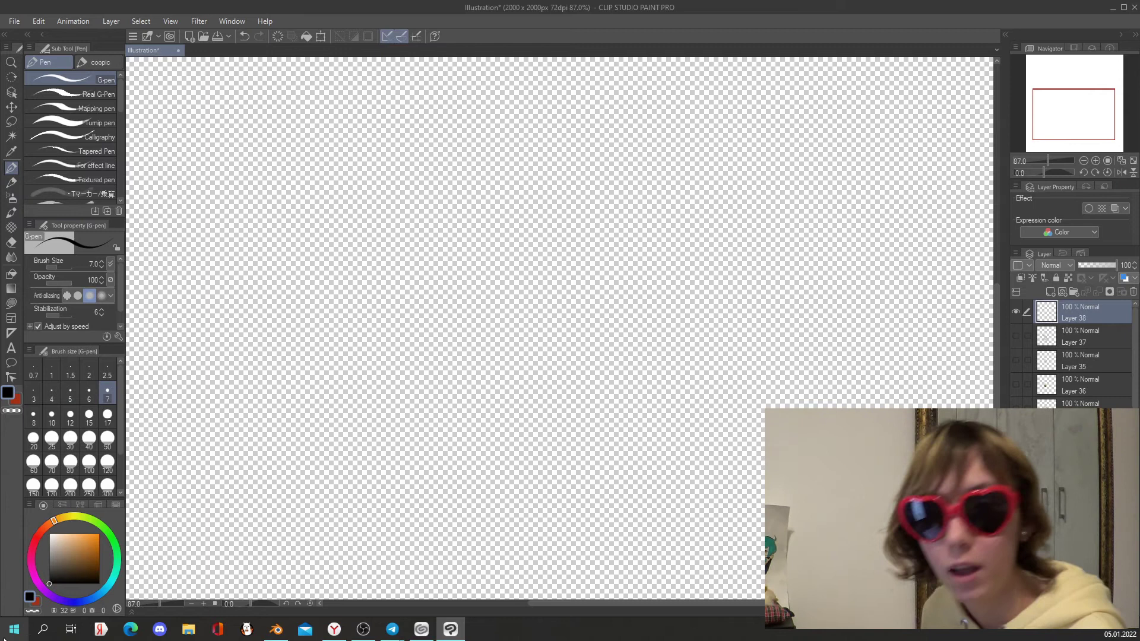
mouse_move(437, 134)
mouse_down()
mouse_move(383, 196)
mouse_move(393, 155)
mouse_up()
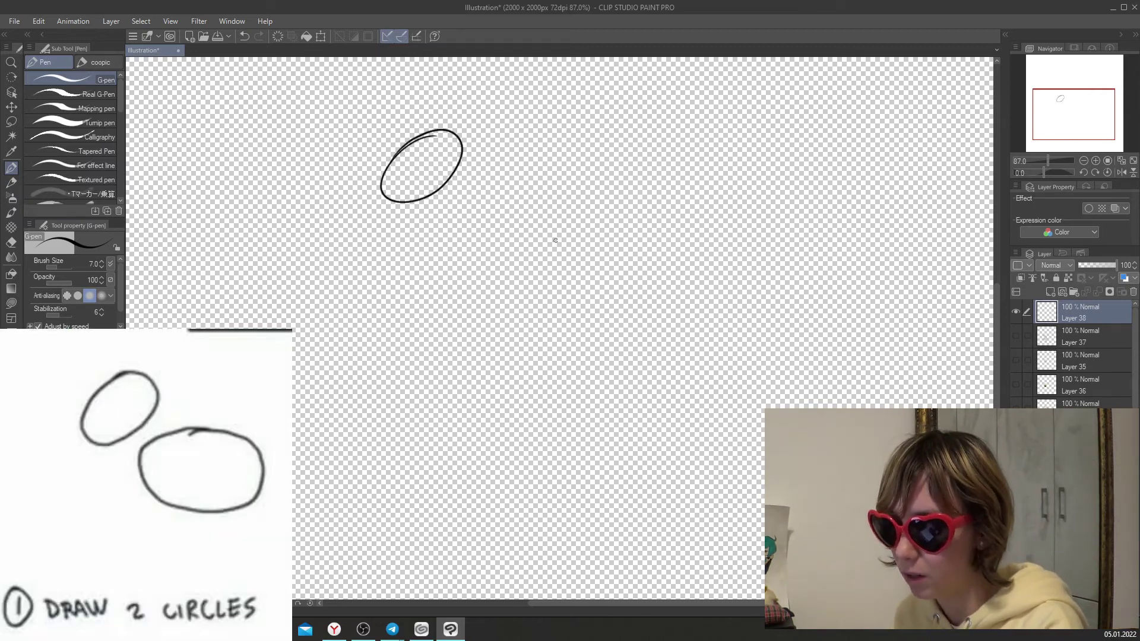
mouse_move(507, 234)
mouse_down()
mouse_move(483, 308)
mouse_move(587, 298)
mouse_move(553, 237)
mouse_move(502, 312)
mouse_move(600, 294)
mouse_up()
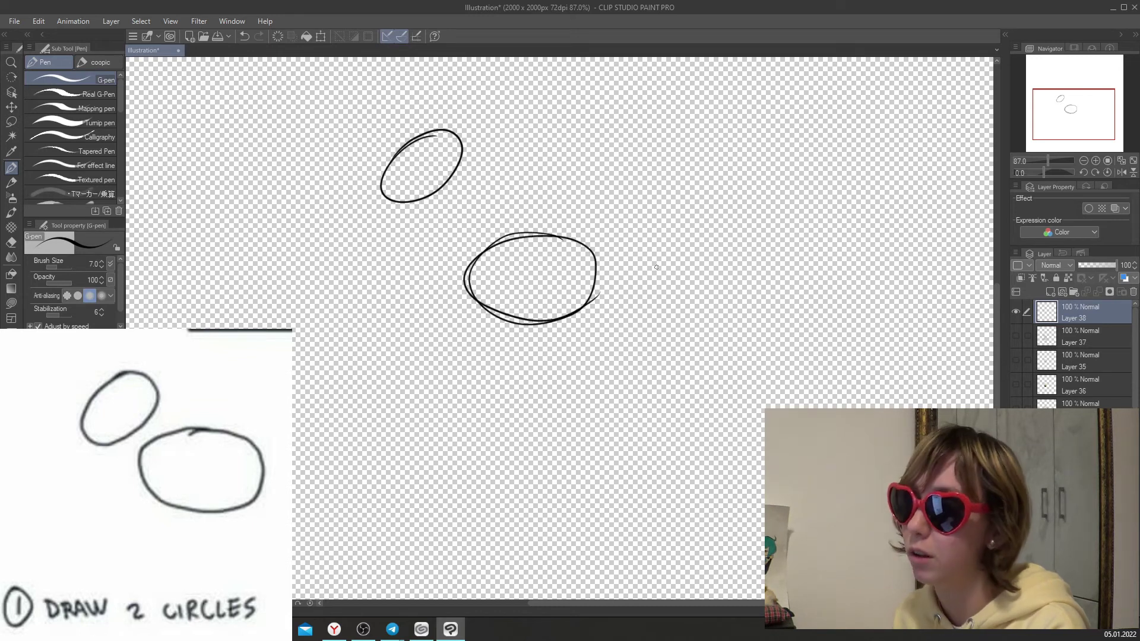
Join the ovals with a neck, draw four straight legs under the body, and add pointed ears and a simple face
drag(462, 145, 498, 232)
drag(441, 186, 473, 266)
drag(496, 371, 505, 426)
drag(504, 314, 517, 423)
mouse_move(516, 320)
mouse_down()
mouse_move(523, 426)
mouse_move(537, 424)
mouse_up()
drag(566, 316, 574, 411)
mouse_move(580, 309)
mouse_down()
mouse_move(586, 414)
mouse_move(599, 424)
mouse_up()
drag(597, 263, 606, 411)
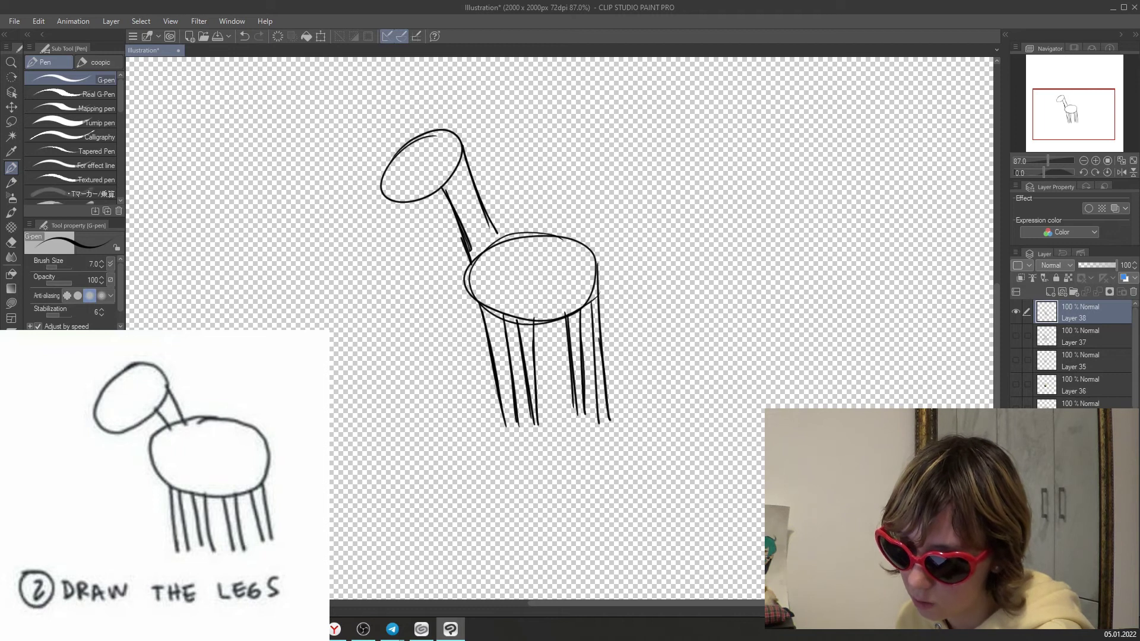
drag(585, 310, 597, 423)
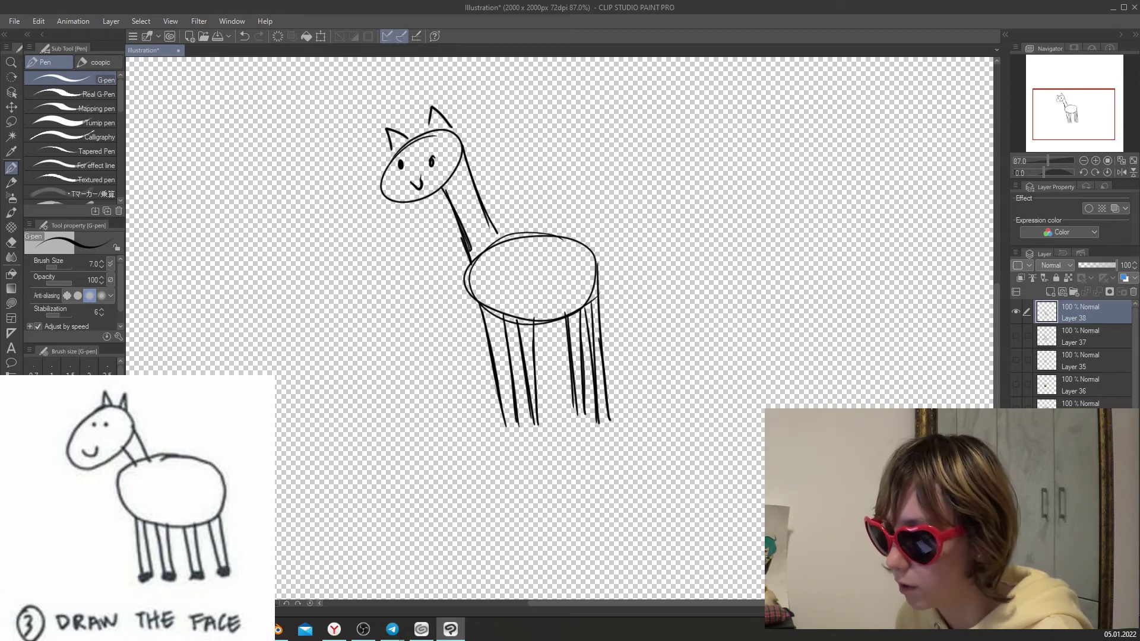
Scribble a black forelock and mane on the simple horse and draw its bent tail behind the body
mouse_move(412, 135)
mouse_down()
mouse_move(462, 146)
mouse_move(469, 135)
mouse_move(484, 191)
mouse_up()
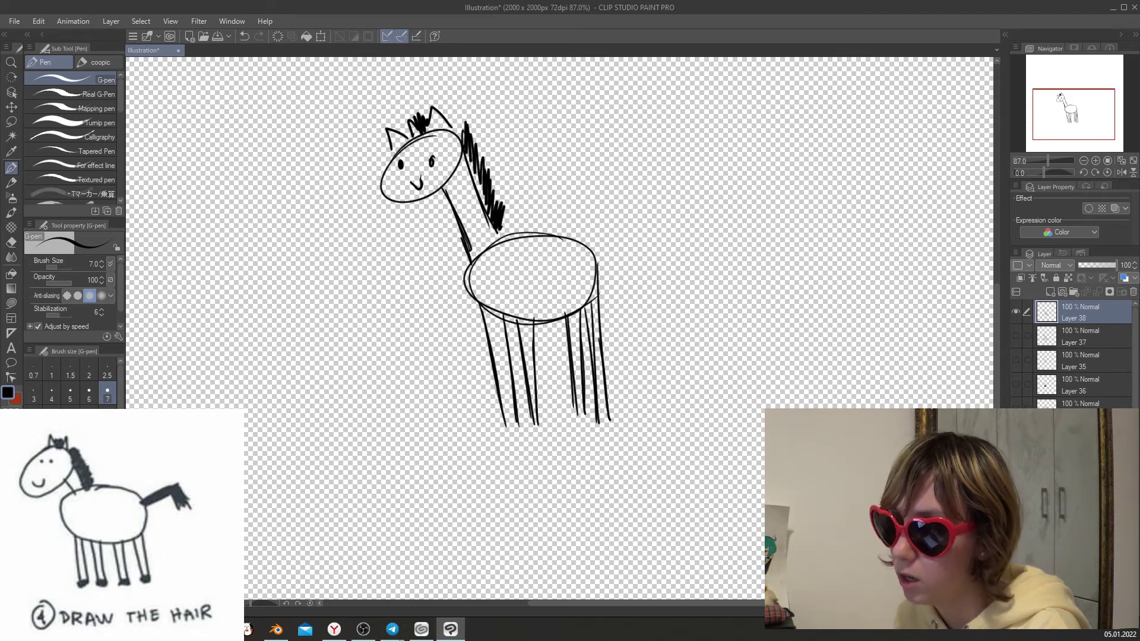
mouse_move(641, 239)
mouse_down()
mouse_move(687, 262)
mouse_move(585, 254)
mouse_up()
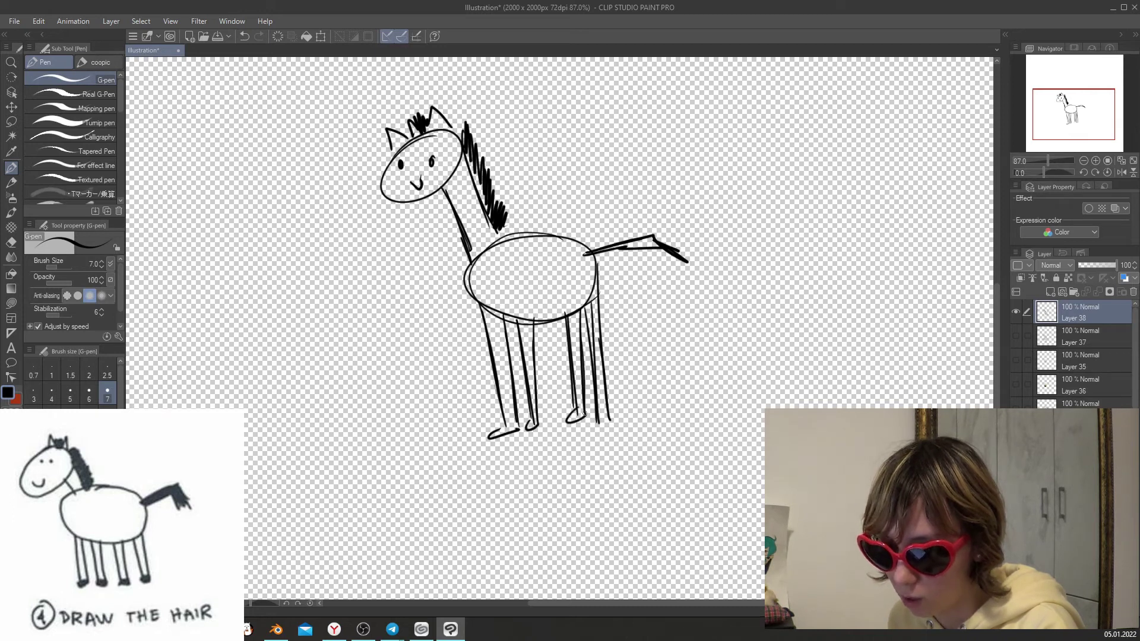
drag(655, 236, 624, 247)
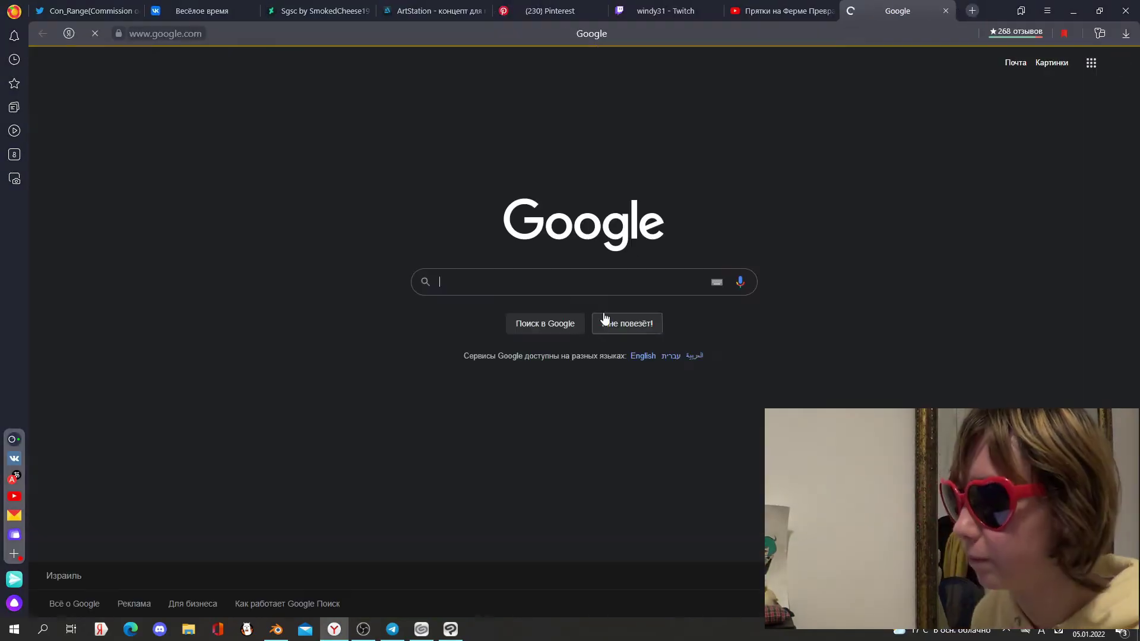
Search Google Images for "лошад" and save the Wiktionary photo of a white horse standing in profile as an image file
click(607, 278)
text(лошад)
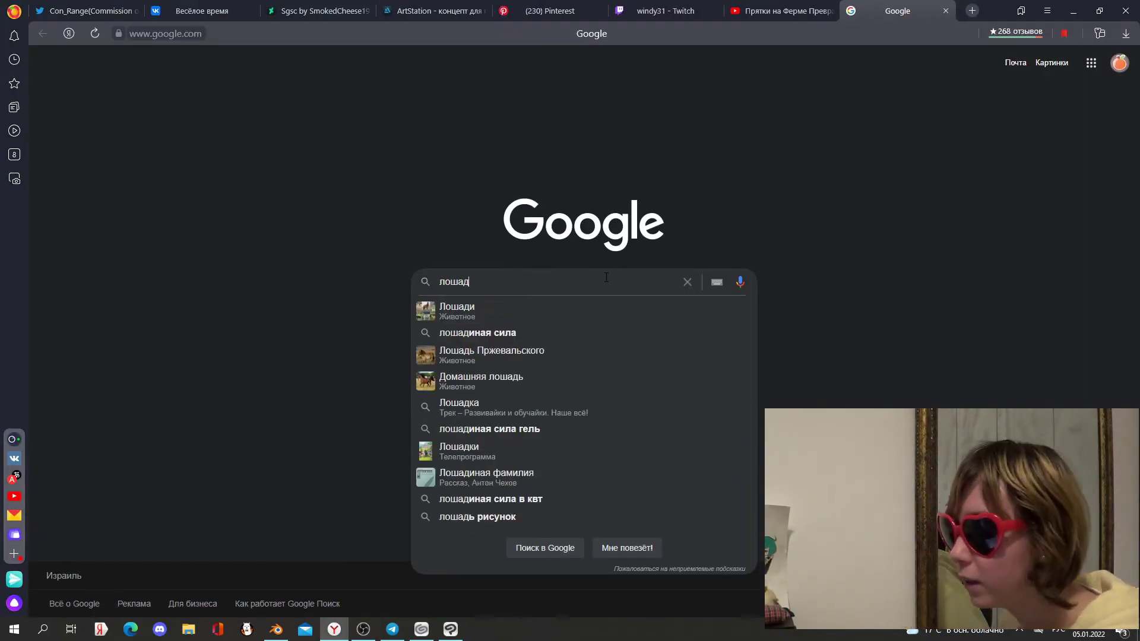
key(Return)
click(177, 111)
click(205, 509)
right_click(931, 222)
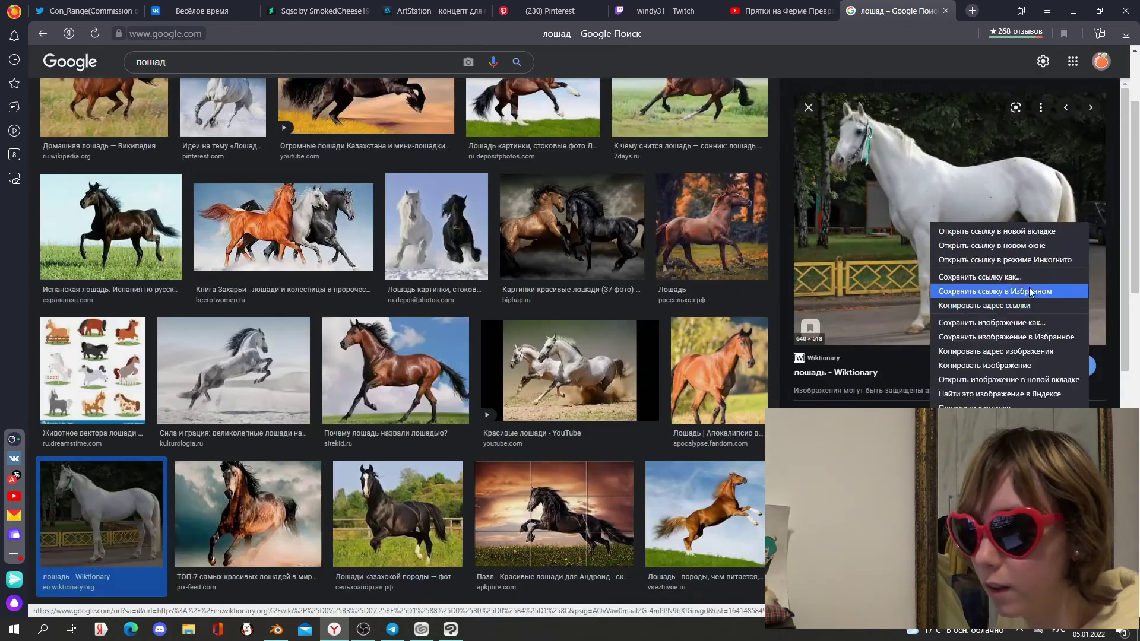
click(1028, 325)
click(596, 406)
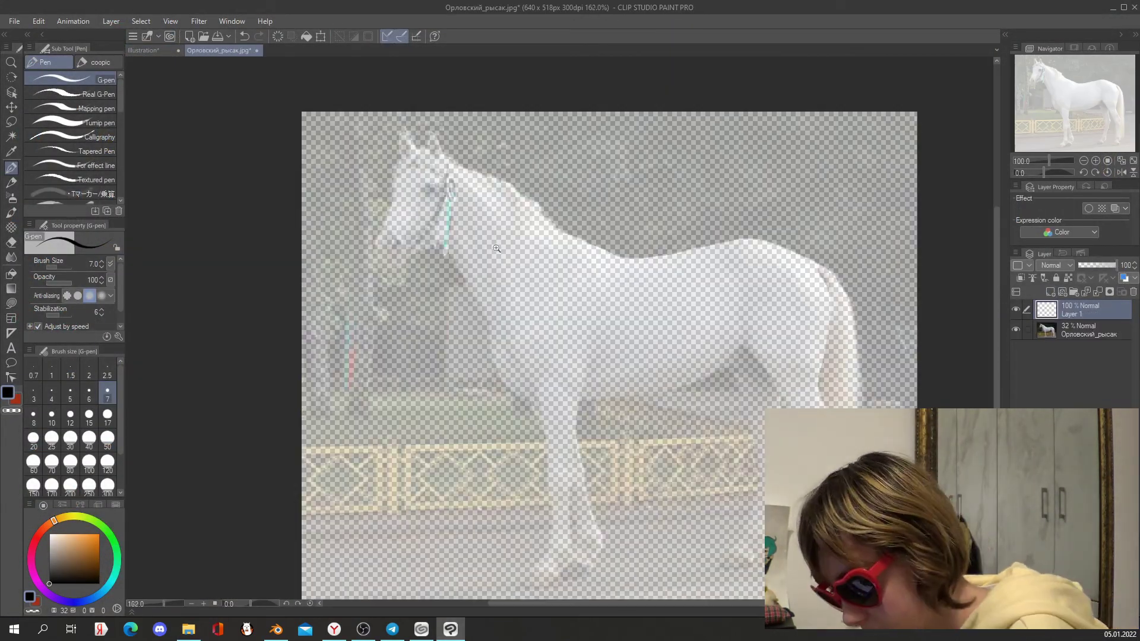
In Clip Studio Paint, trace the horse's head, ears and face over the faded photo with the black G-pen at size 7
scroll(497, 249, up, 5)
drag(503, 129, 549, 242)
drag(389, 119, 490, 208)
drag(419, 235, 364, 319)
drag(443, 268, 515, 324)
drag(550, 297, 518, 334)
drag(498, 203, 442, 414)
mouse_move(445, 414)
mouse_down()
mouse_move(549, 484)
mouse_move(673, 351)
mouse_up()
drag(501, 453, 506, 464)
drag(483, 178, 624, 247)
drag(361, 97, 533, 187)
Trace the horse's mane, neck and chest, continuing the line down the front of the foreleg
drag(548, 183, 745, 336)
drag(261, 89, 475, 226)
drag(484, 226, 530, 325)
mouse_move(558, 380)
mouse_down()
mouse_move(624, 364)
mouse_move(684, 516)
mouse_up()
drag(744, 341, 746, 535)
scroll(510, 178, down, 2)
drag(272, 195, 357, 257)
mouse_move(357, 60)
mouse_down()
mouse_move(420, 216)
mouse_move(508, 271)
mouse_up()
click(364, 630)
drag(492, 229, 528, 396)
mouse_move(517, 221)
mouse_down()
mouse_move(520, 310)
mouse_move(462, 538)
mouse_up()
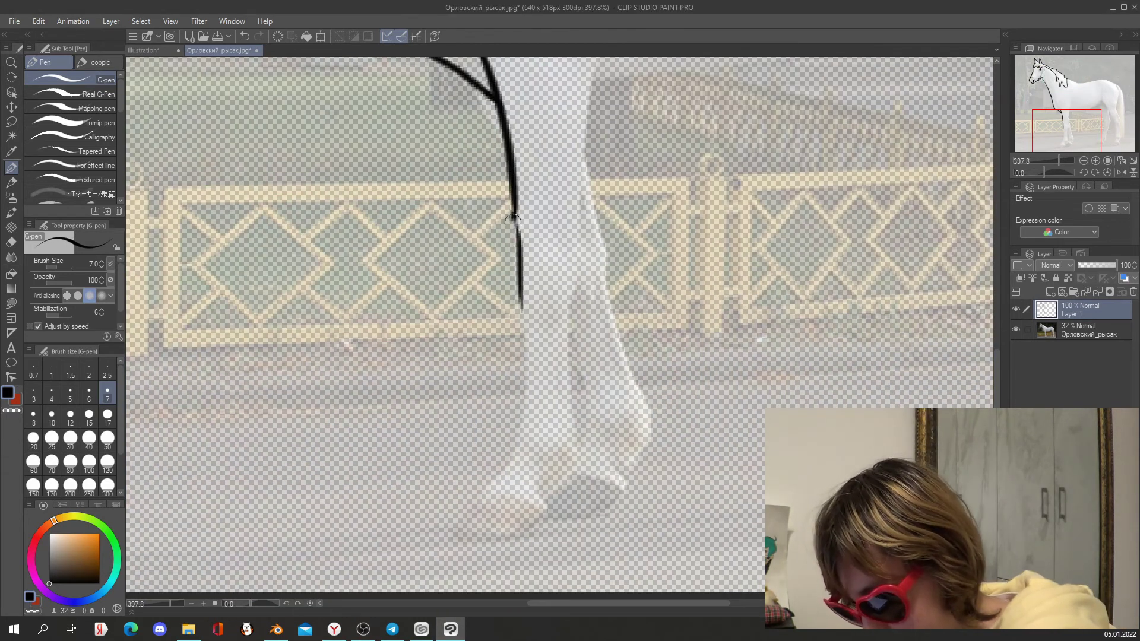
Trace the rest of the front legs and hooves, the belly line, the flank fold and the lower hind legs
drag(462, 538, 574, 473)
drag(586, 326, 527, 599)
drag(247, 156, 261, 374)
drag(267, 386, 310, 438)
mouse_move(409, 459)
mouse_down()
mouse_move(627, 438)
mouse_move(726, 405)
mouse_up()
drag(726, 406, 827, 326)
drag(805, 176, 829, 286)
drag(595, 180, 683, 299)
drag(619, 59, 695, 372)
drag(696, 332, 649, 455)
drag(639, 485, 730, 426)
drag(686, 537, 623, 404)
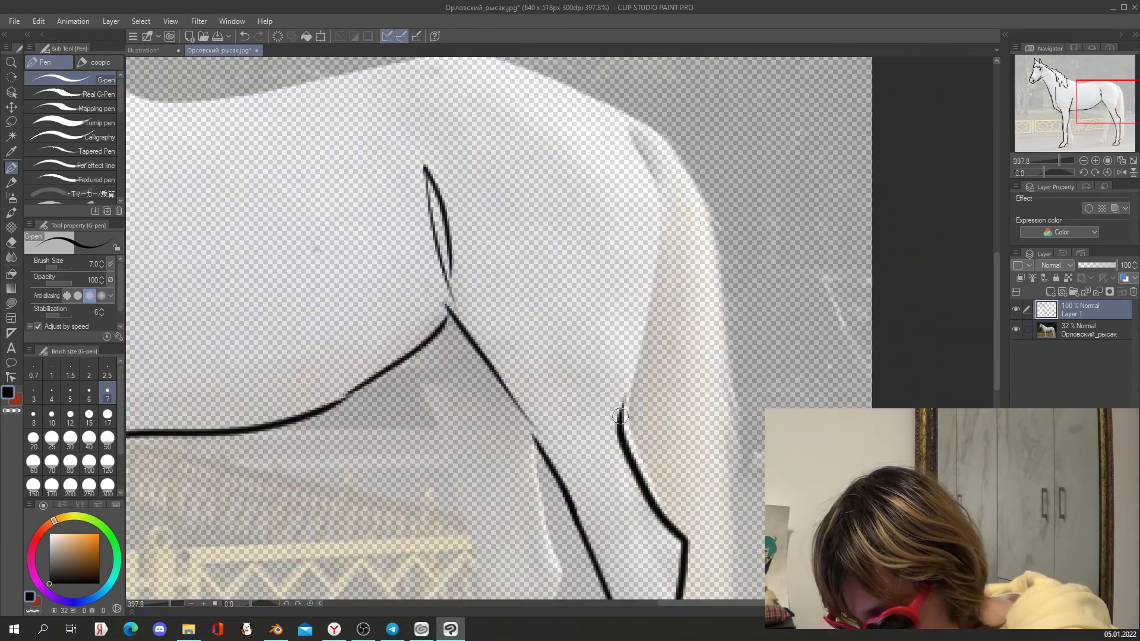
Trace the upper hind leg and rump, and refine the leg outlines
drag(705, 516, 720, 247)
drag(719, 248, 511, 171)
drag(923, 285, 504, 277)
drag(496, 166, 554, 410)
drag(553, 410, 445, 484)
drag(480, 447, 520, 443)
drag(737, 267, 297, 459)
drag(420, 147, 499, 399)
drag(542, 220, 515, 551)
Complete the horse's outline along the back, hindquarters and hanging tail, redoing one unsuccessful stroke
drag(505, 505, 526, 310)
drag(518, 196, 431, 456)
mouse_move(430, 456)
mouse_down()
mouse_move(508, 421)
mouse_move(533, 388)
mouse_up()
drag(468, 412, 506, 424)
scroll(534, 333, down, 5)
key(ctrl+z)
drag(724, 244, 759, 410)
scroll(730, 237, up, 6)
drag(592, 60, 631, 140)
mouse_move(661, 321)
mouse_down()
mouse_move(646, 399)
mouse_move(622, 412)
mouse_up()
Hide the horse photo and add a new layer between it and the line art
scroll(645, 410, down, 5)
click(1087, 331)
click(1016, 330)
click(1051, 292)
drag(535, 267, 647, 344)
Paint the horse's head, mane and front of the neck flat mid-grey with the A2 brush at size 17
click(11, 183)
click(11, 213)
click(49, 556)
drag(415, 237, 458, 354)
mouse_move(246, 217)
mouse_down()
mouse_move(246, 285)
mouse_move(303, 268)
mouse_move(374, 392)
mouse_up()
drag(351, 238, 463, 344)
drag(428, 410, 448, 279)
drag(386, 261, 409, 362)
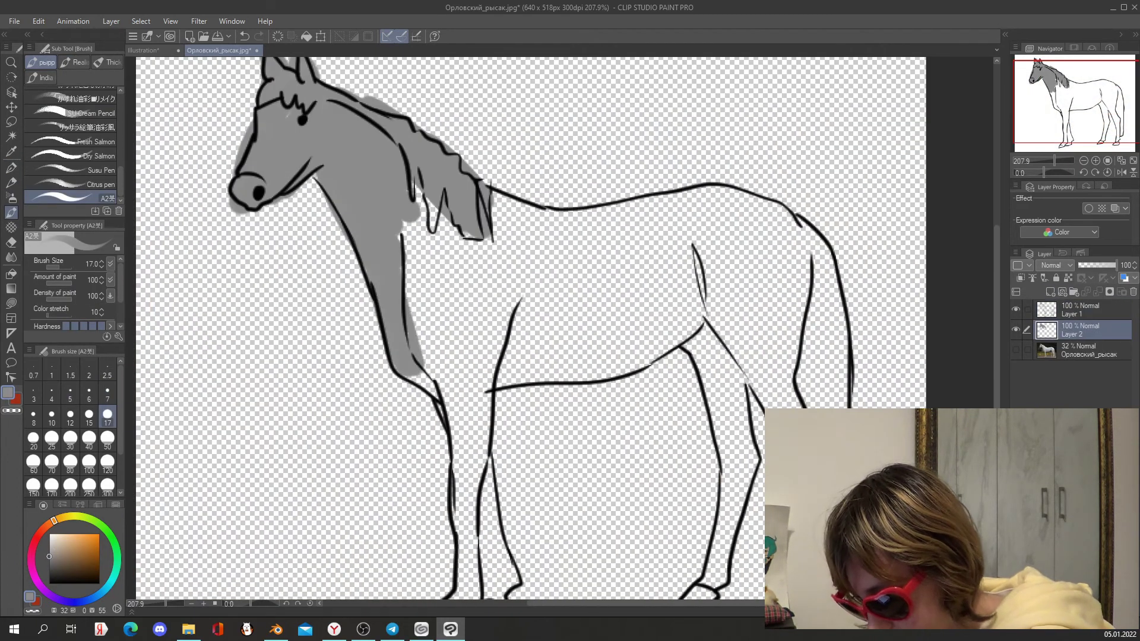
Fill the rest of the neck, the chest and both front legs with the same grey
drag(415, 207, 442, 357)
drag(512, 232, 477, 472)
drag(416, 365, 448, 395)
mouse_move(460, 416)
mouse_down()
mouse_move(468, 541)
mouse_move(466, 393)
mouse_up()
mouse_move(477, 333)
mouse_down()
mouse_move(496, 433)
mouse_move(418, 480)
mouse_up()
drag(448, 368, 471, 445)
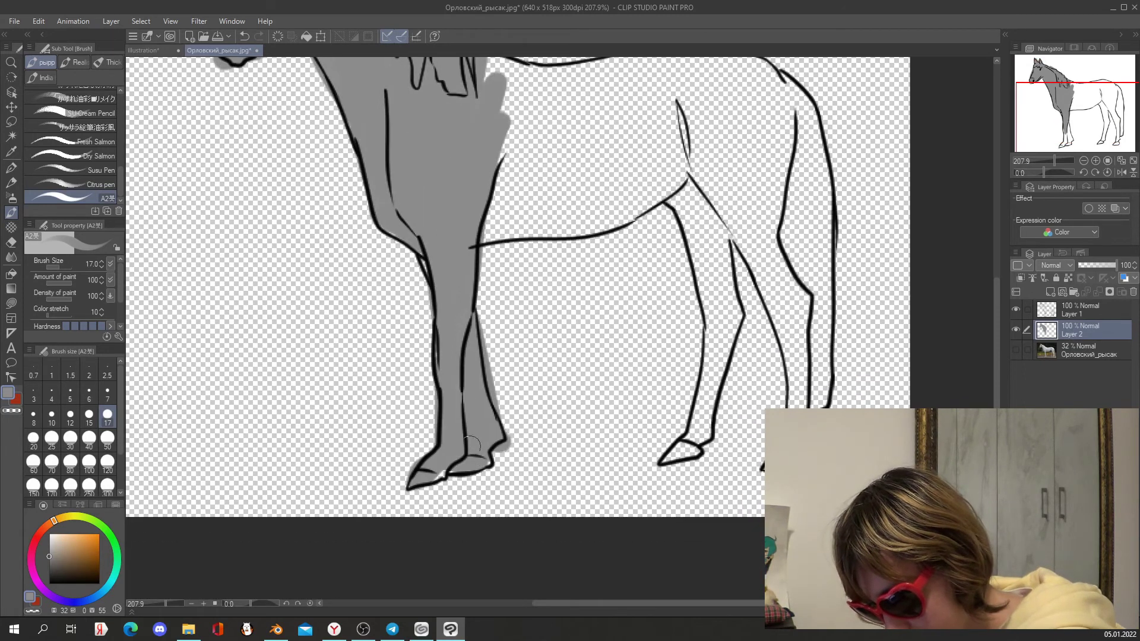
Fill the horse's barrel, back and nearer hind leg areas with grey, enlarging the brush to size 50
drag(490, 237, 664, 195)
drag(534, 208, 526, 399)
click(107, 439)
drag(499, 261, 692, 247)
drag(653, 297, 505, 386)
mouse_move(707, 409)
mouse_down()
mouse_move(537, 321)
mouse_move(507, 546)
mouse_up()
drag(535, 262, 599, 383)
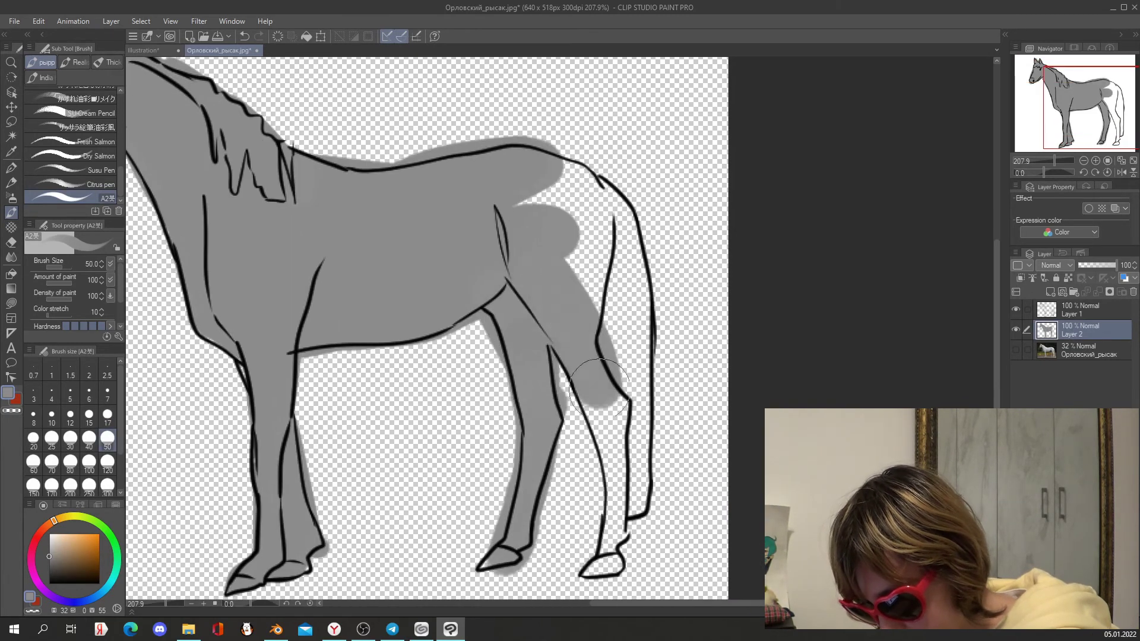
Fill the remaining rump, hind leg and tail with grey
drag(546, 178, 624, 273)
drag(635, 237, 612, 564)
drag(561, 249, 582, 291)
drag(445, 297, 598, 349)
Shade the horse's belly, flank, hind legs and tail with a darker grey, reducing the brush size to 25
click(52, 562)
drag(466, 380, 501, 303)
drag(504, 377, 613, 374)
key(ctrl+z)
click(52, 439)
drag(510, 386, 644, 338)
mouse_move(653, 333)
mouse_down()
mouse_move(648, 253)
mouse_move(577, 214)
mouse_up()
drag(600, 243, 632, 475)
drag(692, 430, 689, 484)
drag(706, 151, 698, 279)
Add darker grey shadows around the mane, down the front of the neck and on the far front leg
drag(451, 119, 496, 231)
drag(466, 297, 493, 269)
mouse_move(288, 228)
mouse_down()
mouse_move(335, 383)
mouse_move(364, 401)
mouse_up()
drag(217, 188, 254, 152)
drag(258, 102, 355, 178)
drag(475, 356, 447, 275)
drag(395, 425, 411, 544)
scroll(475, 332, down, 2)
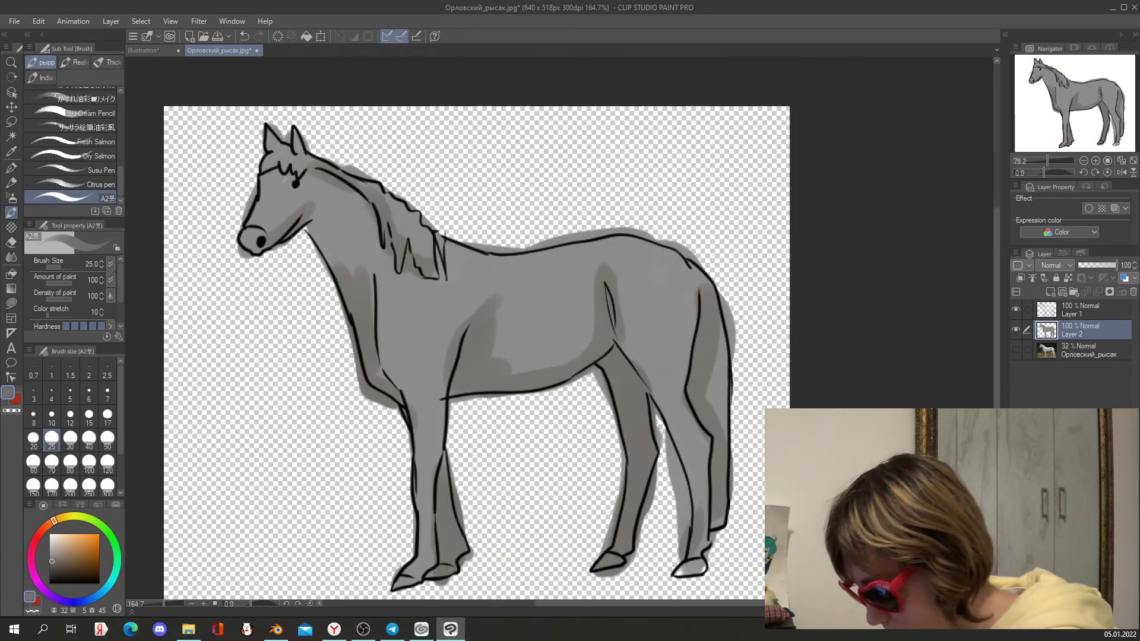
Paint the mane white and add white highlights to the horse's back, face and tail
click(50, 535)
drag(458, 283, 500, 259)
drag(517, 262, 574, 249)
drag(356, 176, 432, 267)
drag(265, 183, 263, 215)
drag(718, 348, 721, 415)
scroll(786, 342, down, 3)
drag(786, 341, 770, 338)
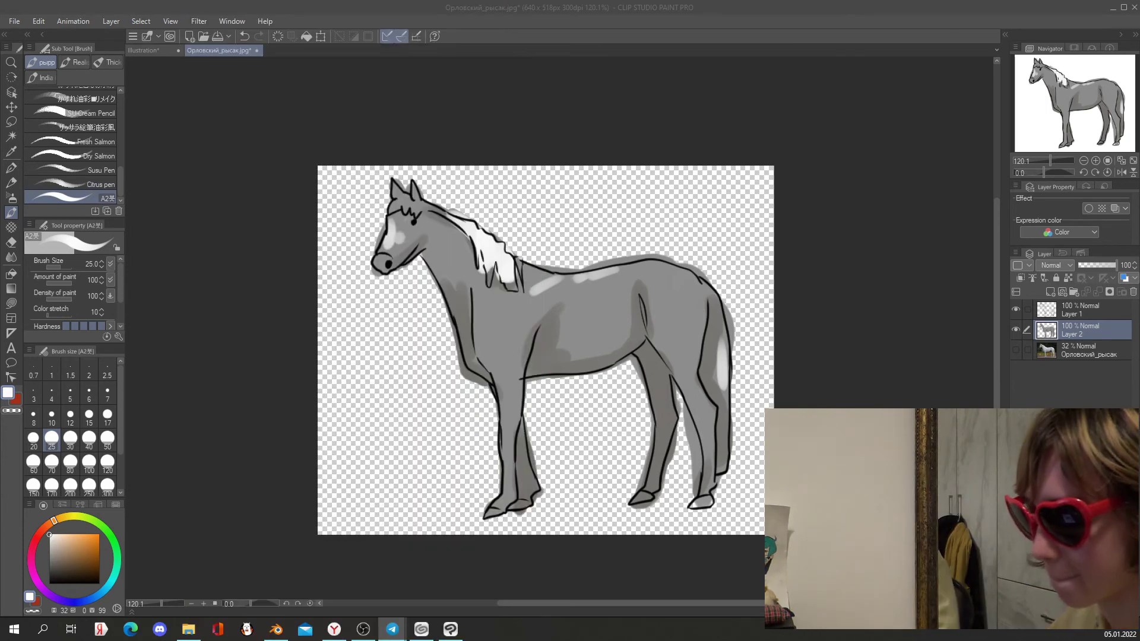
Return to the Illustration canvas, hide Layer 38 to leave a blank drawing area, and choose the Design pencil
click(156, 52)
click(1017, 336)
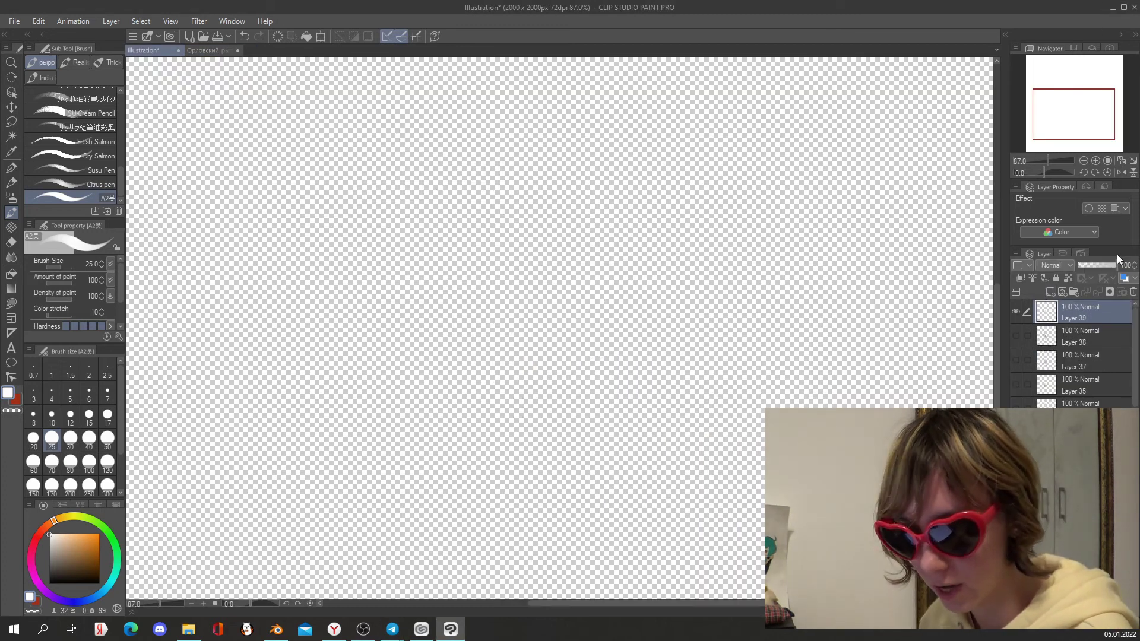
click(11, 168)
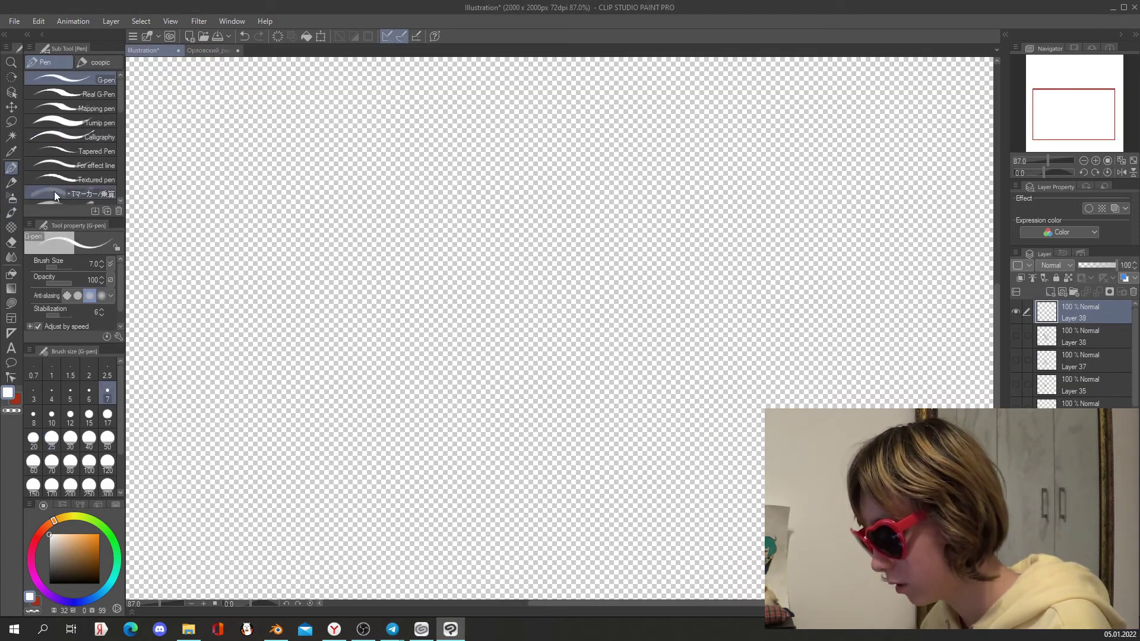
click(11, 182)
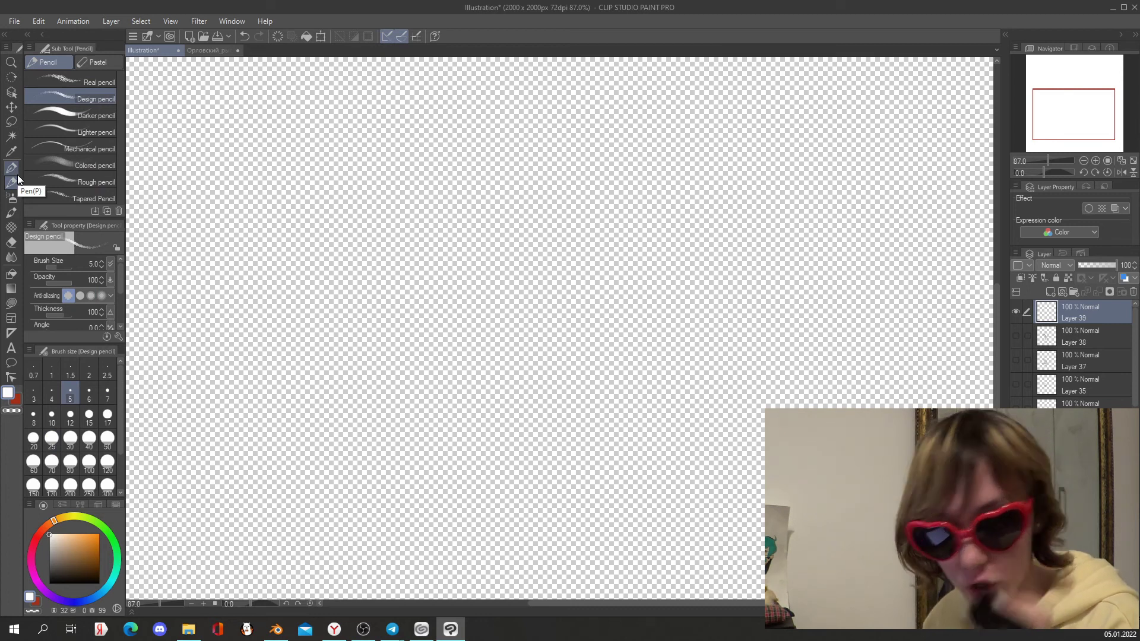
Sketch a box in perspective as a head guide with the black Design pencil at size 5, including its side plane
drag(297, 208, 538, 128)
mouse_move(301, 200)
mouse_down()
mouse_move(306, 508)
mouse_move(297, 319)
mouse_move(318, 505)
mouse_move(482, 380)
mouse_up()
key(ctrl+z)
key(ctrl+z)
drag(316, 491, 570, 389)
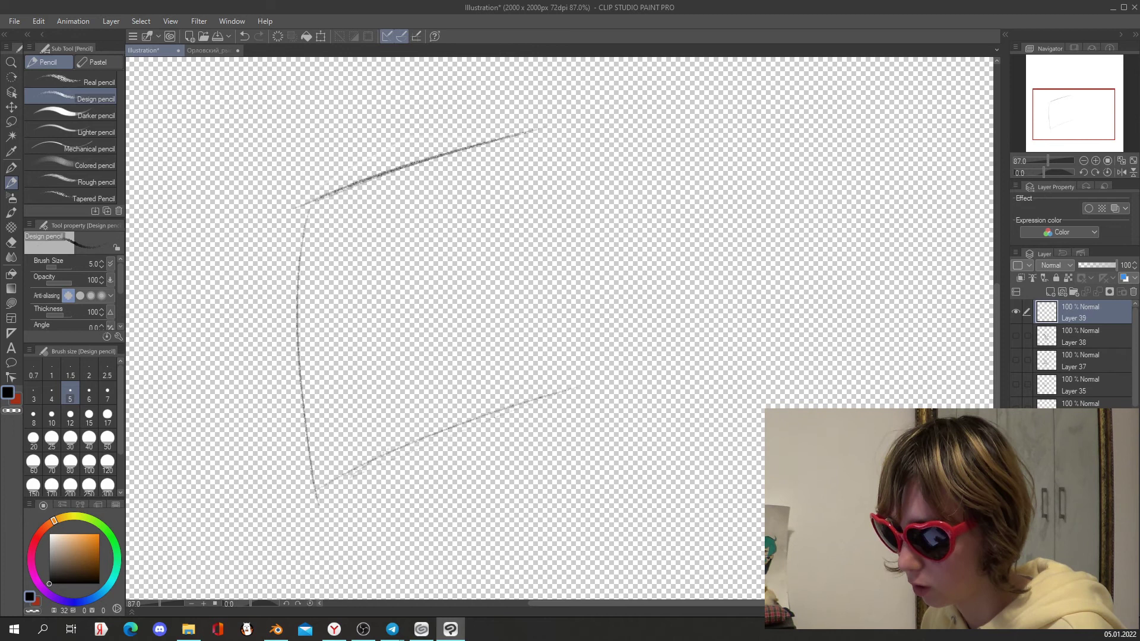
mouse_move(534, 132)
mouse_down()
mouse_move(542, 398)
mouse_move(579, 212)
mouse_move(623, 285)
mouse_up()
drag(543, 397, 616, 472)
drag(625, 283, 616, 480)
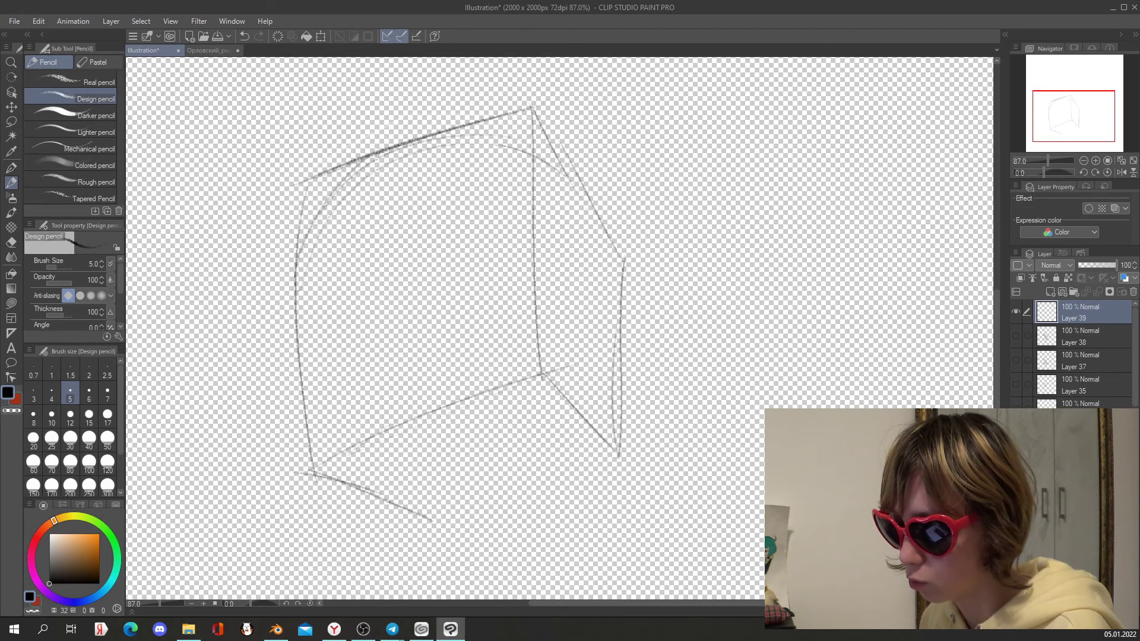
Sketch the rounded skull, the side of the face, the ear area and the jaw inside the box guide
mouse_move(537, 189)
mouse_down()
mouse_move(536, 240)
mouse_move(573, 195)
mouse_up()
drag(607, 336, 584, 397)
drag(612, 316, 571, 400)
drag(532, 268, 510, 453)
drag(302, 261, 325, 470)
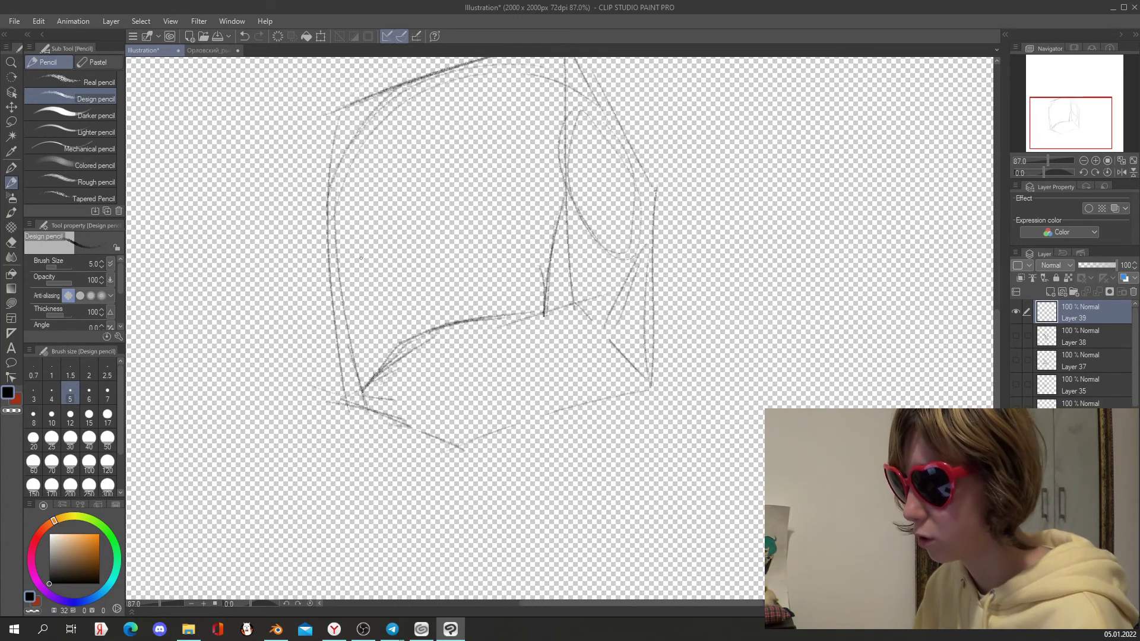
Sketch the upper eyelids of both eyes, the nose bridge and the outline of the nearer eye
drag(420, 189, 502, 170)
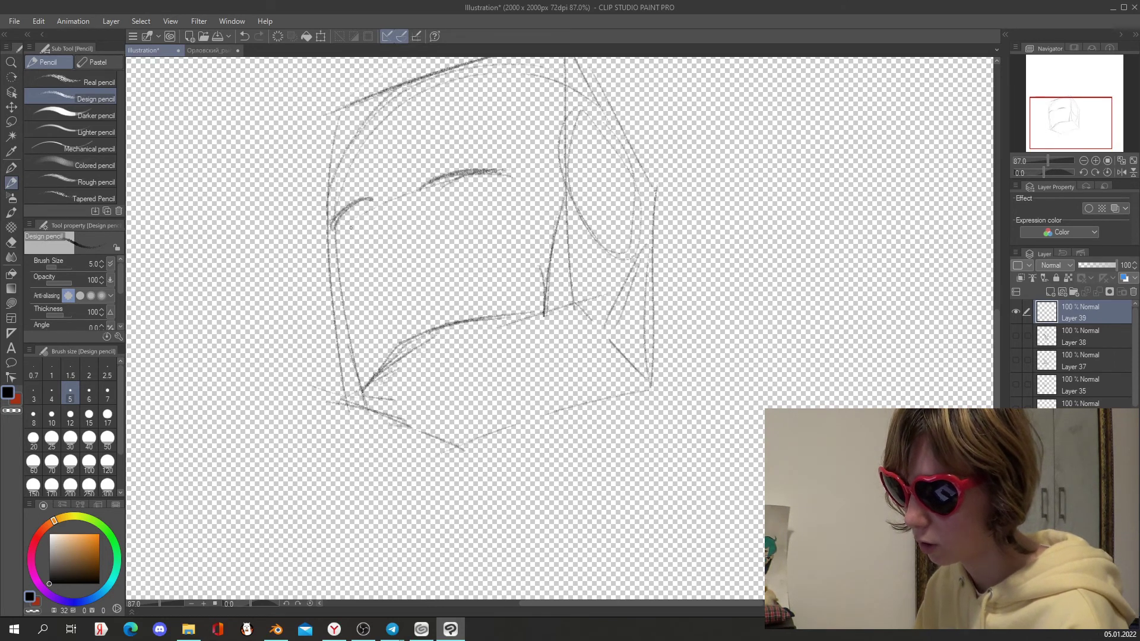
key(ctrl+z)
drag(375, 160, 375, 223)
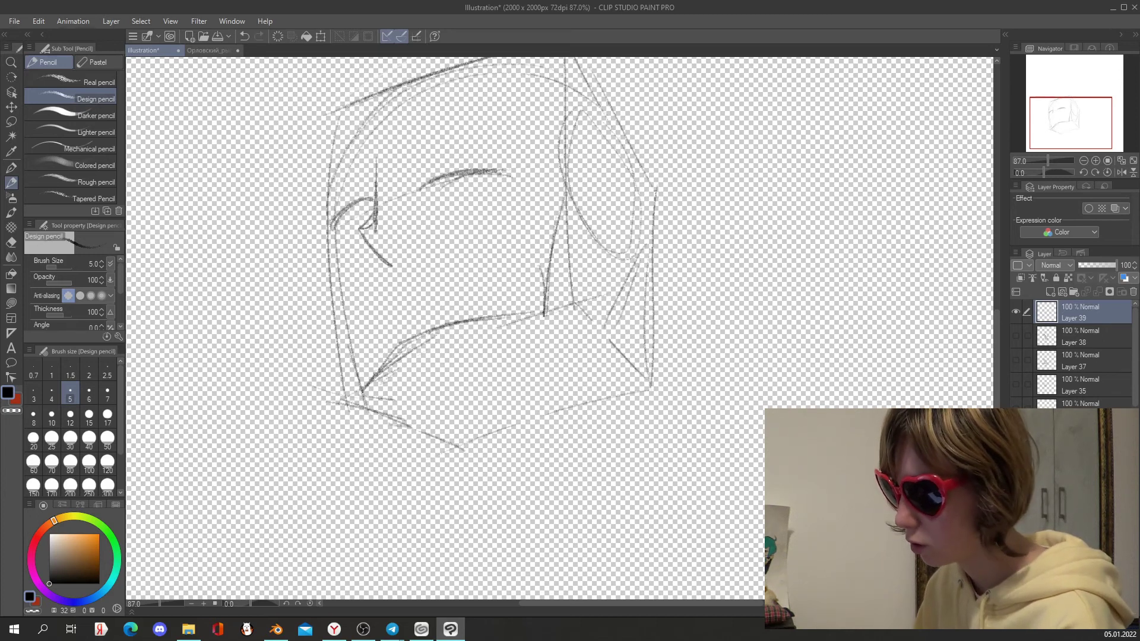
drag(493, 178, 441, 217)
drag(445, 217, 474, 207)
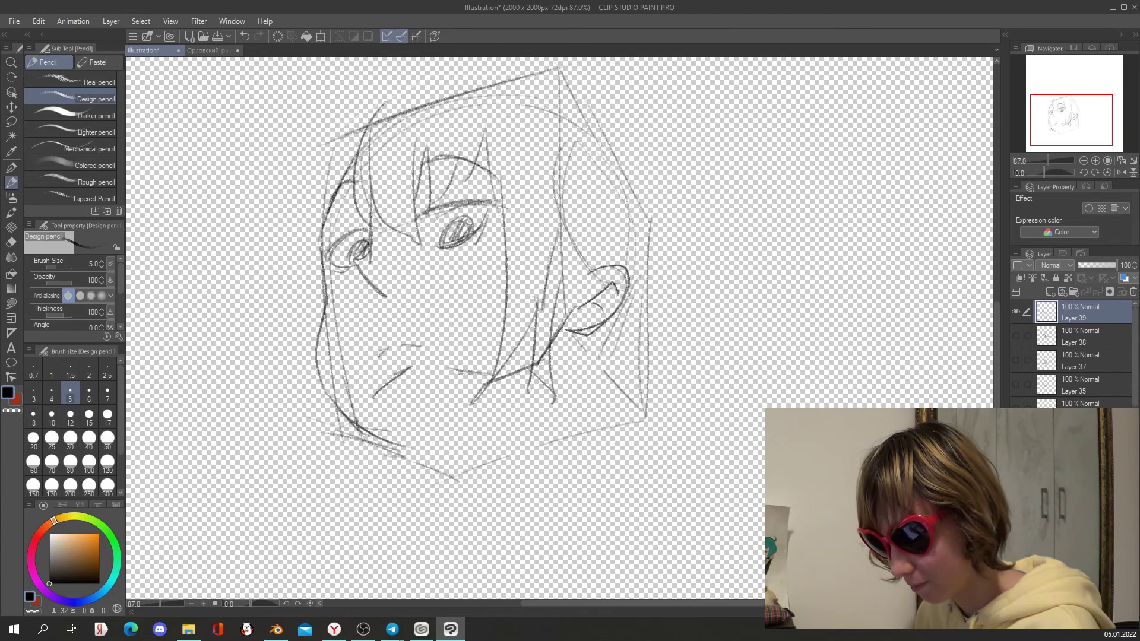
Undo the last face contour stroke and redraw the far cheek line down to the chin
key(ctrl+z)
mouse_move(326, 291)
mouse_down()
mouse_move(364, 429)
mouse_move(380, 432)
mouse_up()
mouse_move(359, 126)
mouse_down()
mouse_move(312, 199)
mouse_move(249, 416)
mouse_move(324, 457)
mouse_move(355, 458)
mouse_up()
key(ctrl+z)
mouse_move(291, 293)
mouse_down()
mouse_move(288, 375)
mouse_move(349, 479)
mouse_move(357, 469)
mouse_up()
key(ctrl+z)
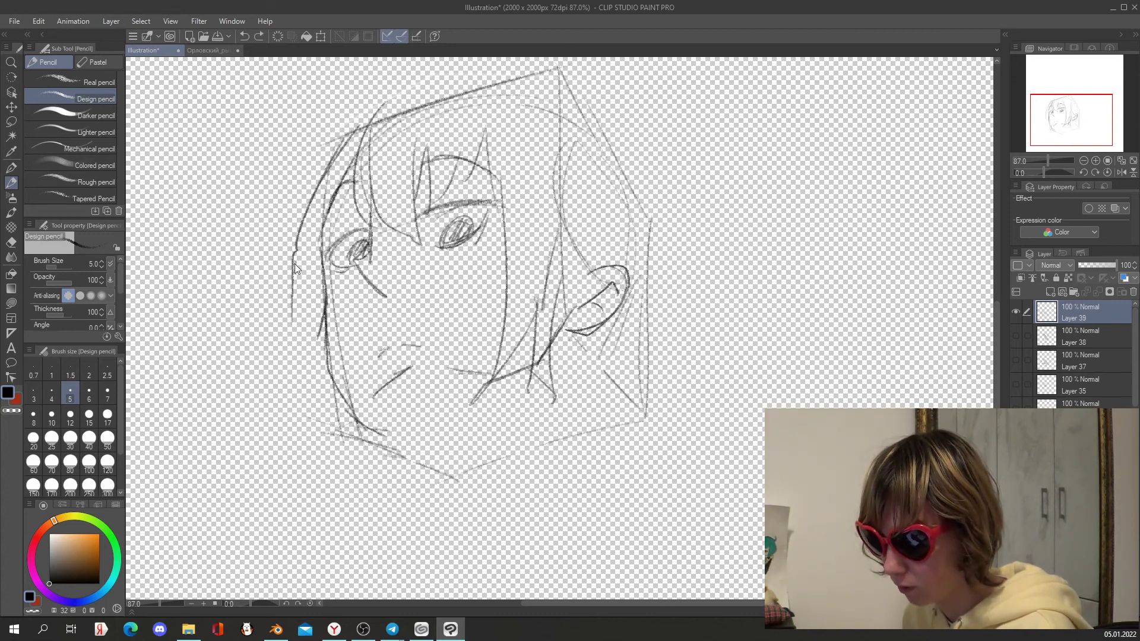
key(ctrl+z)
Draw the outer outline of a chin-length bob beside the far cheek and over the crown of the head
drag(299, 234, 299, 351)
mouse_move(328, 169)
mouse_down()
mouse_move(299, 249)
mouse_move(277, 431)
mouse_move(361, 497)
mouse_up()
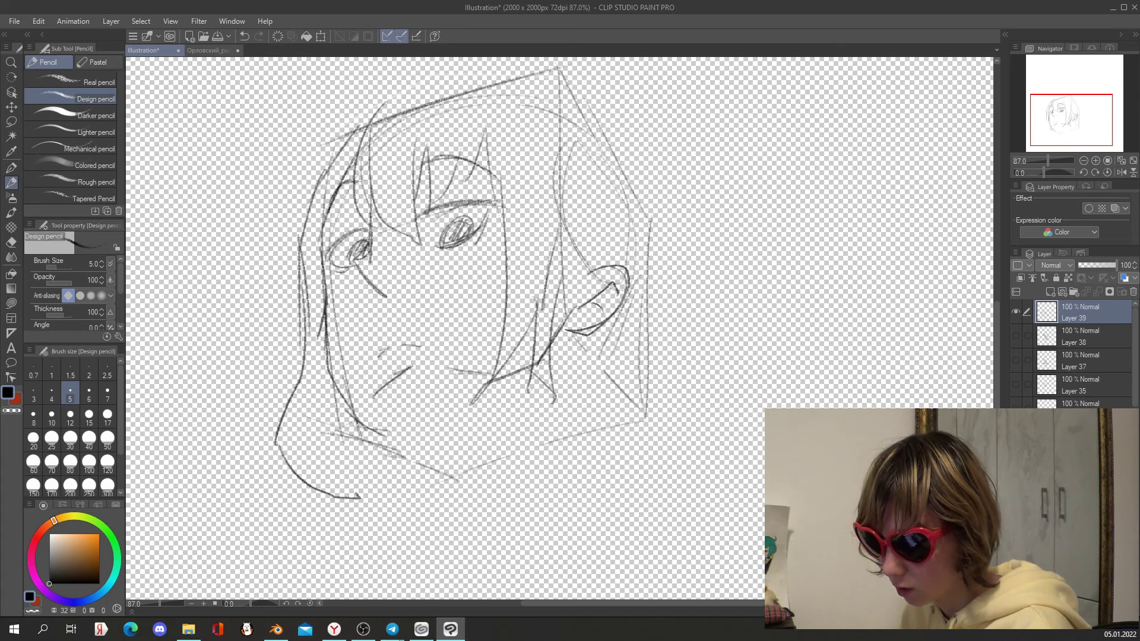
drag(345, 148, 488, 80)
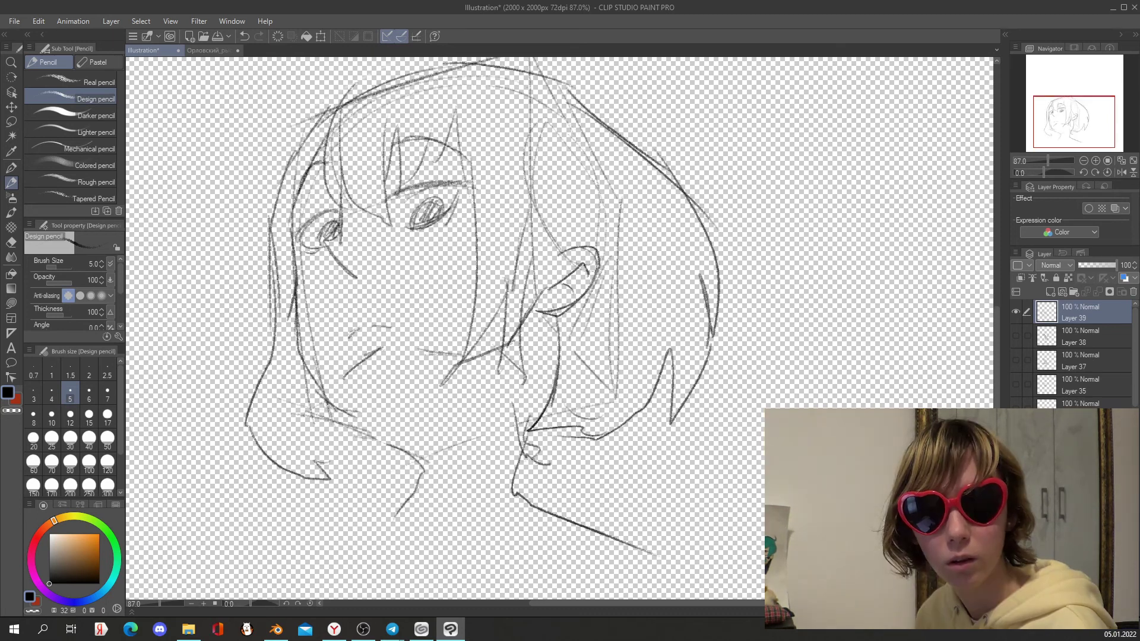